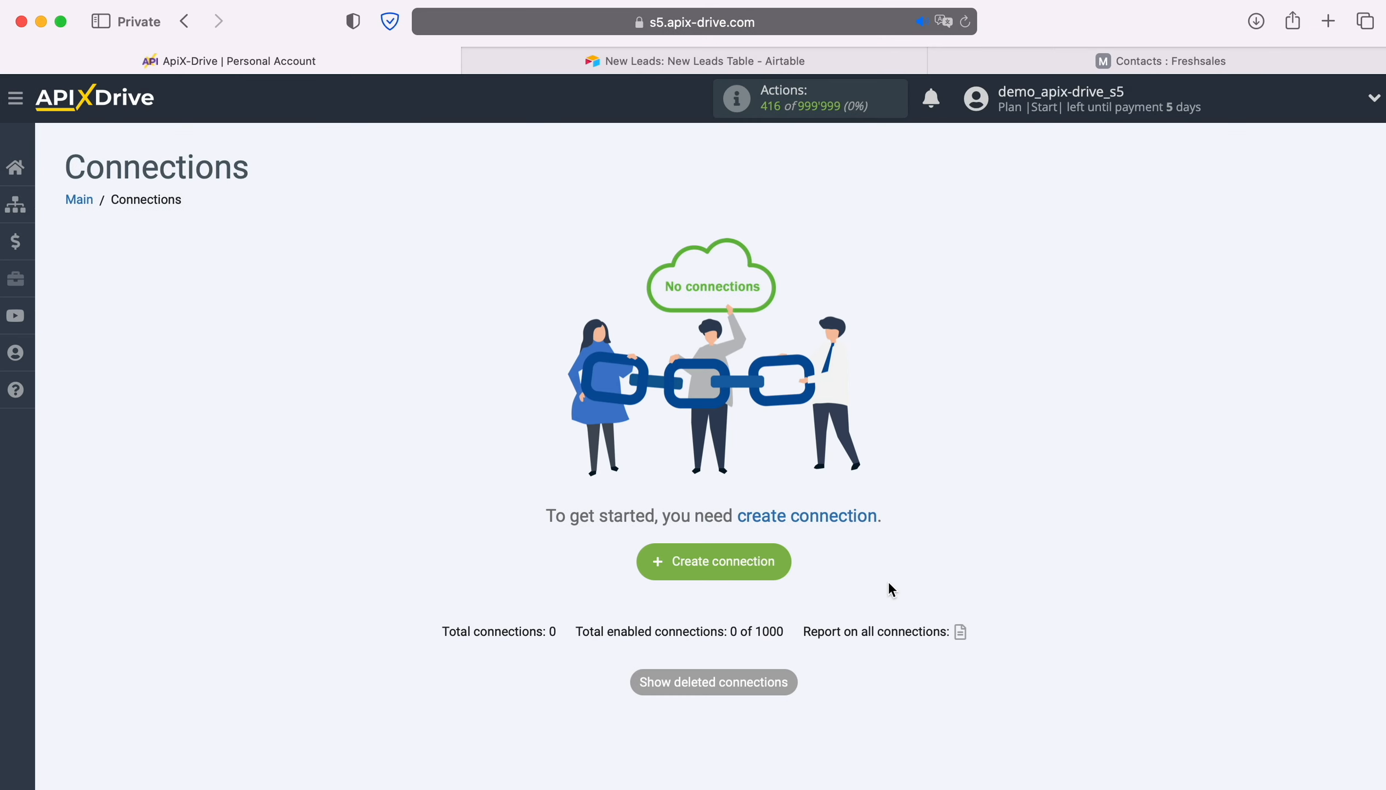
- Create a new connection and choose Airtable as the data source system
{"action": "left_click", "coordinate": [788, 565]}
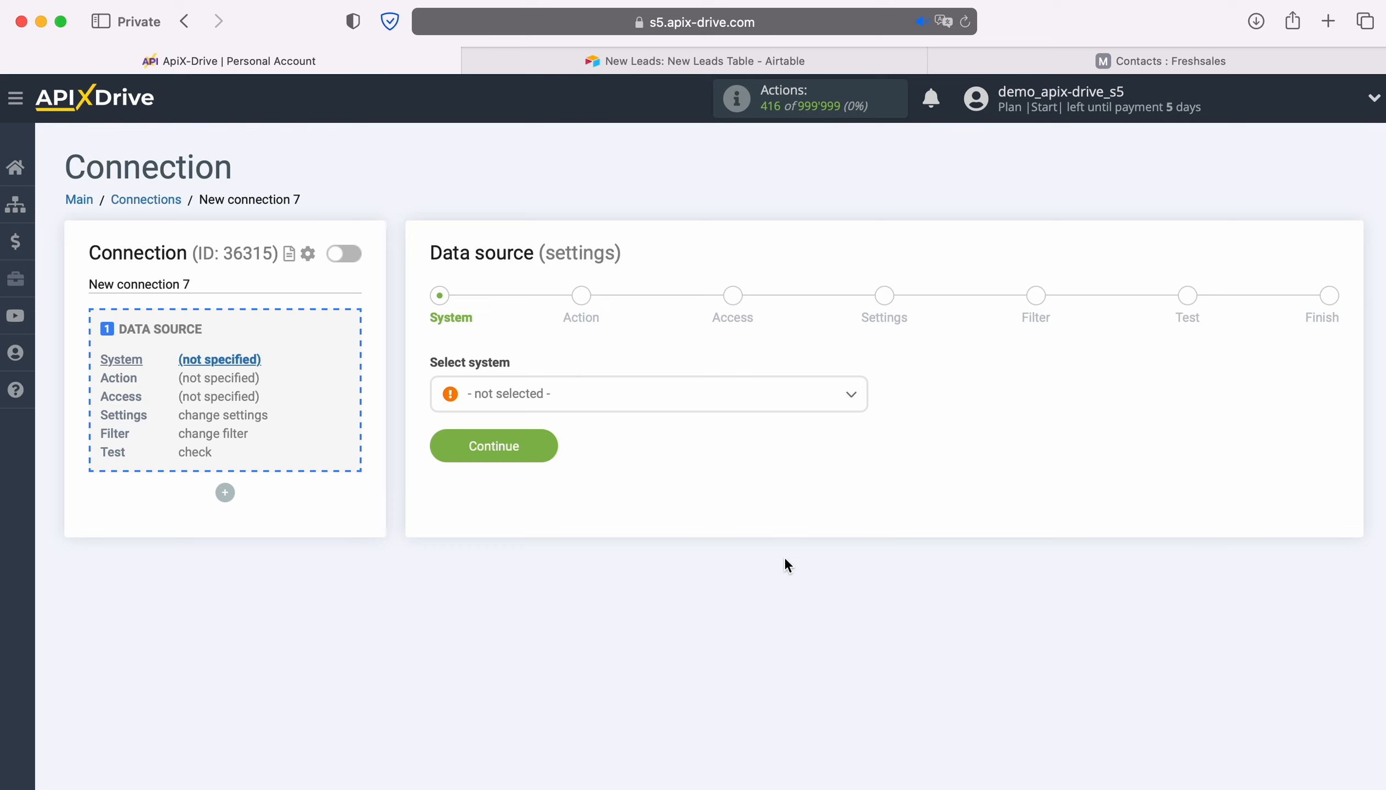
{"action": "left_click", "coordinate": [675, 398]}
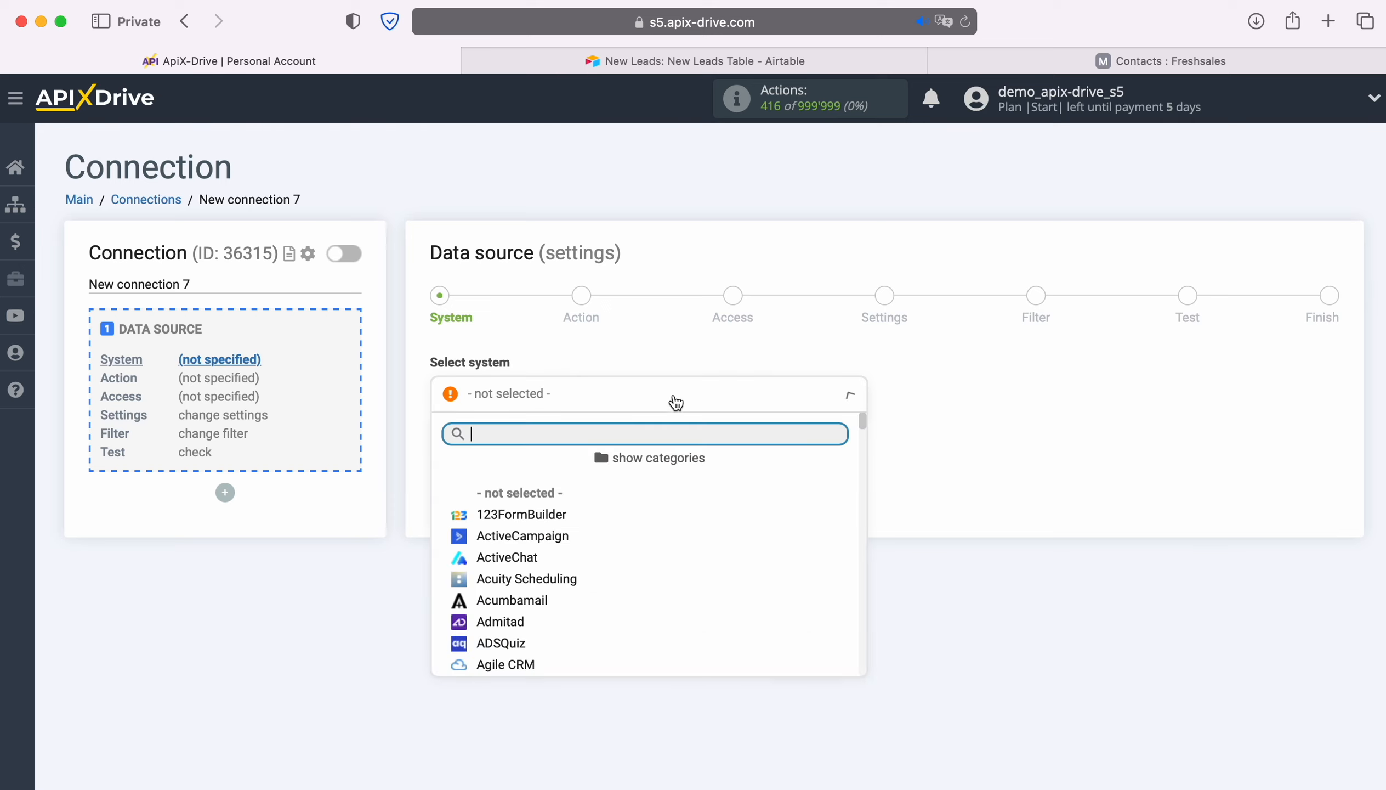
{"action": "scroll", "coordinate": [718, 555], "scroll_direction": "down", "scroll_amount": 2}
{"action": "left_click", "coordinate": [517, 543]}
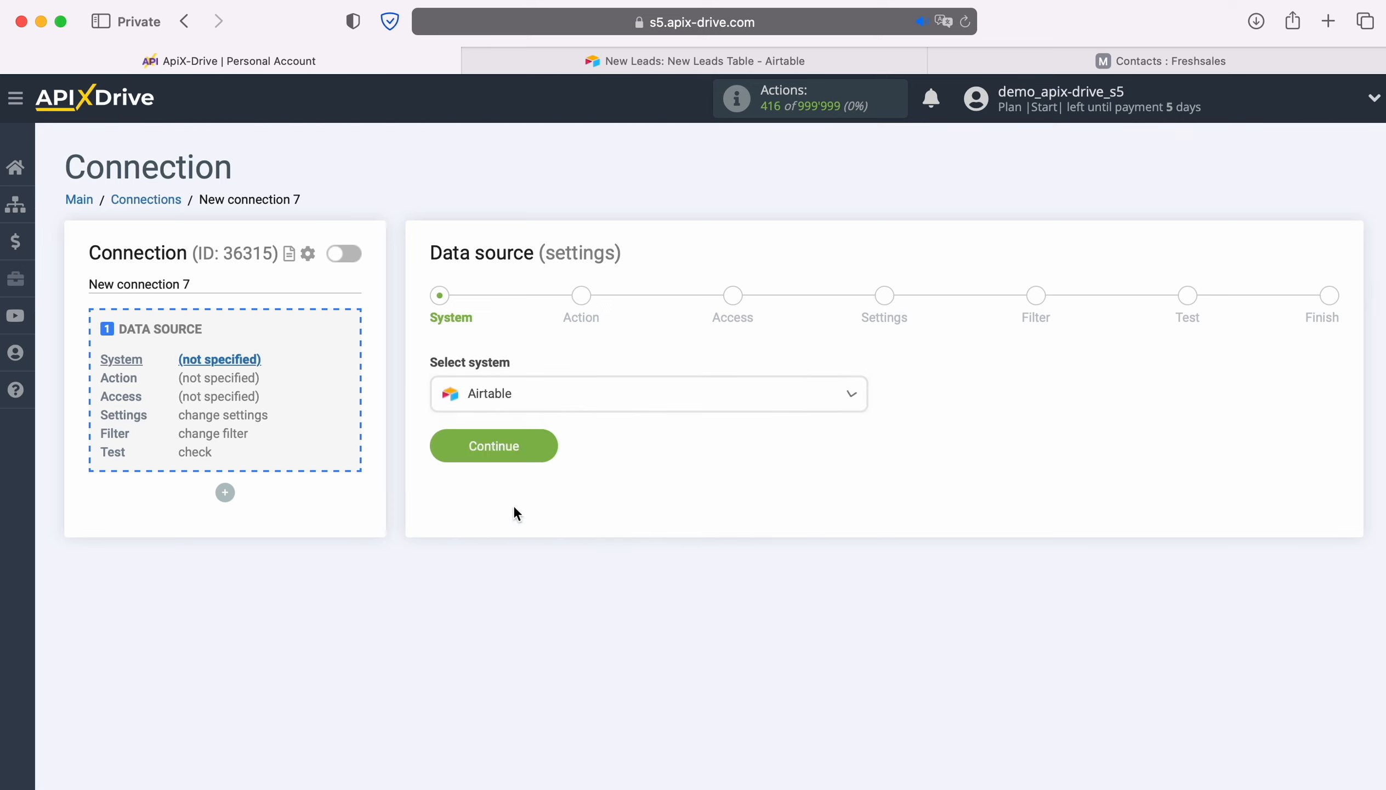
{"action": "left_click", "coordinate": [539, 437]}
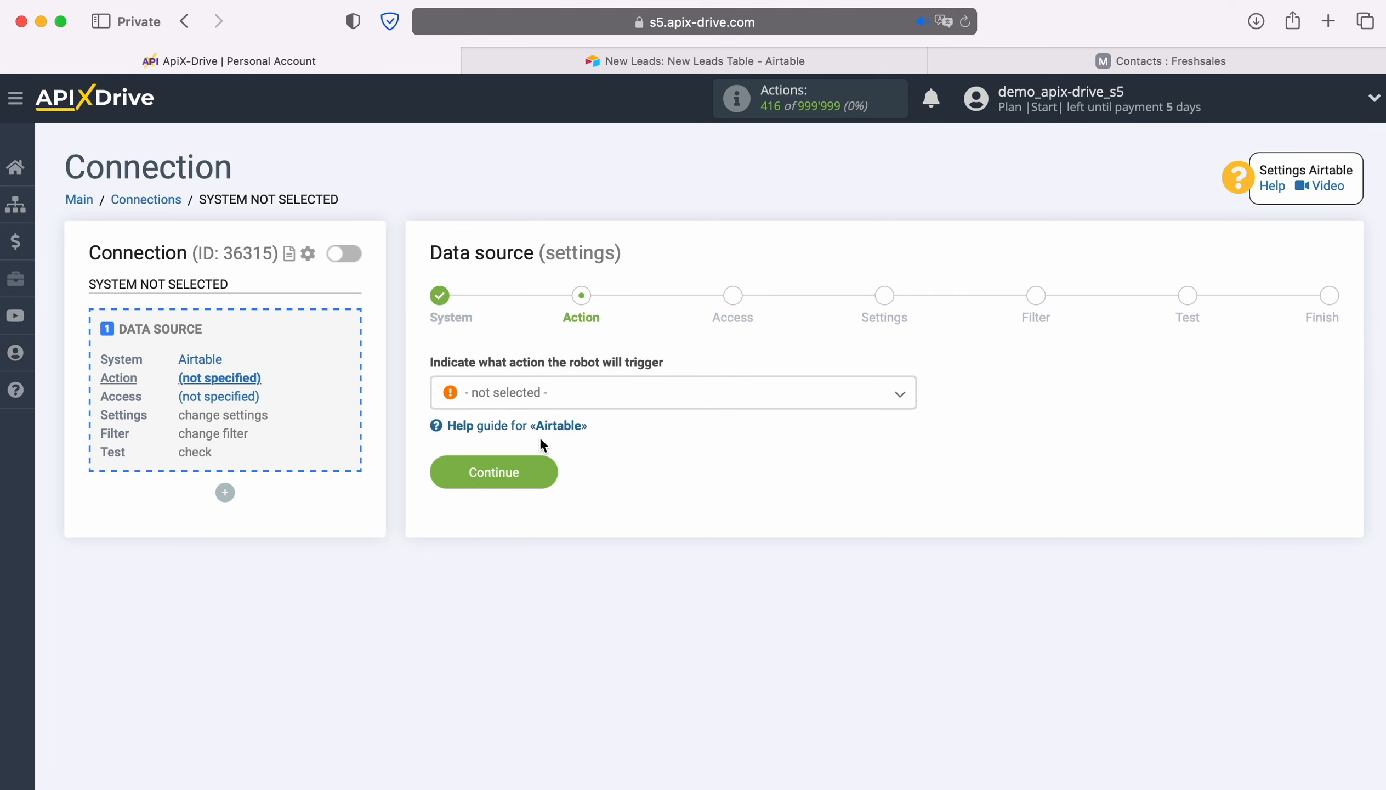
- Set the Airtable source action to Get ROWS (new) and continue to the access stage
{"action": "left_click", "coordinate": [722, 404]}
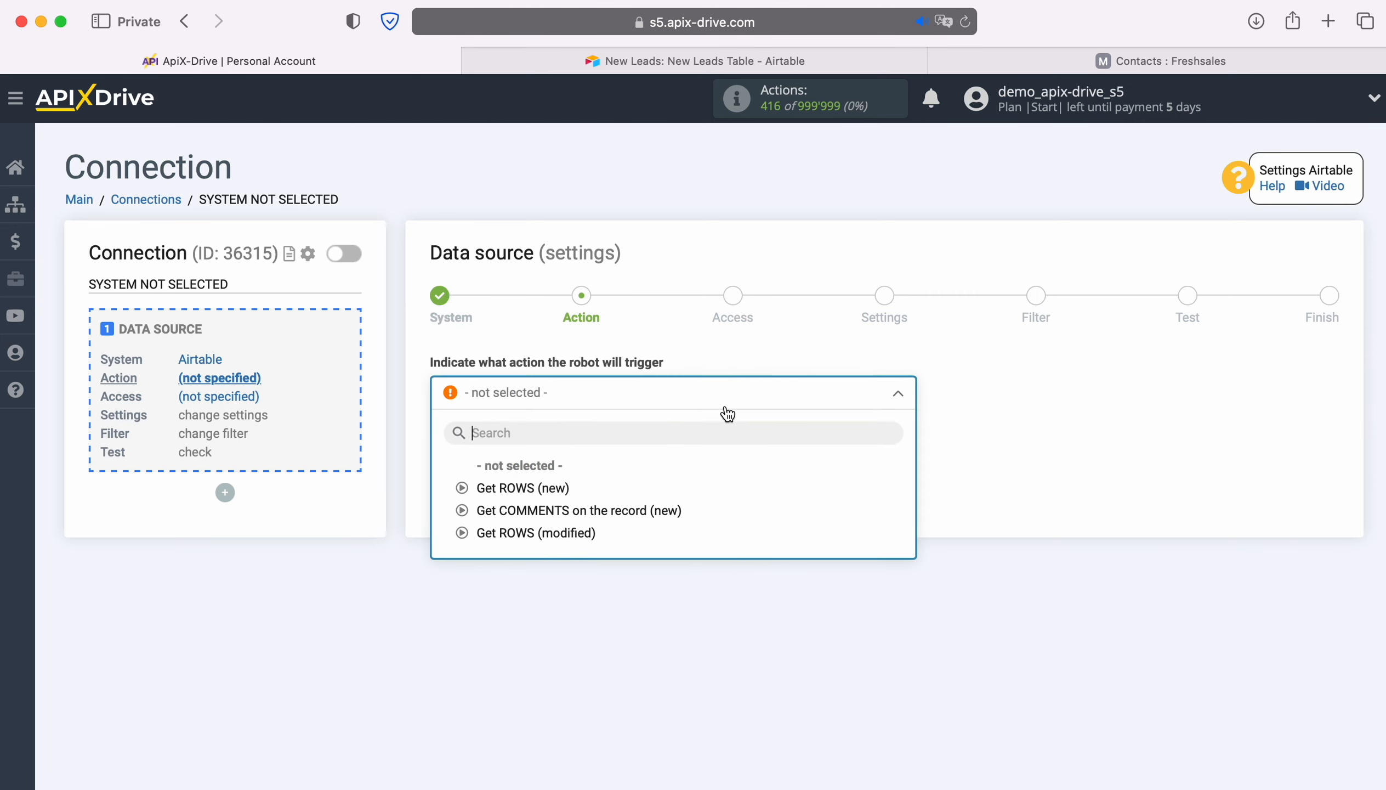
{"action": "left_click", "coordinate": [550, 488]}
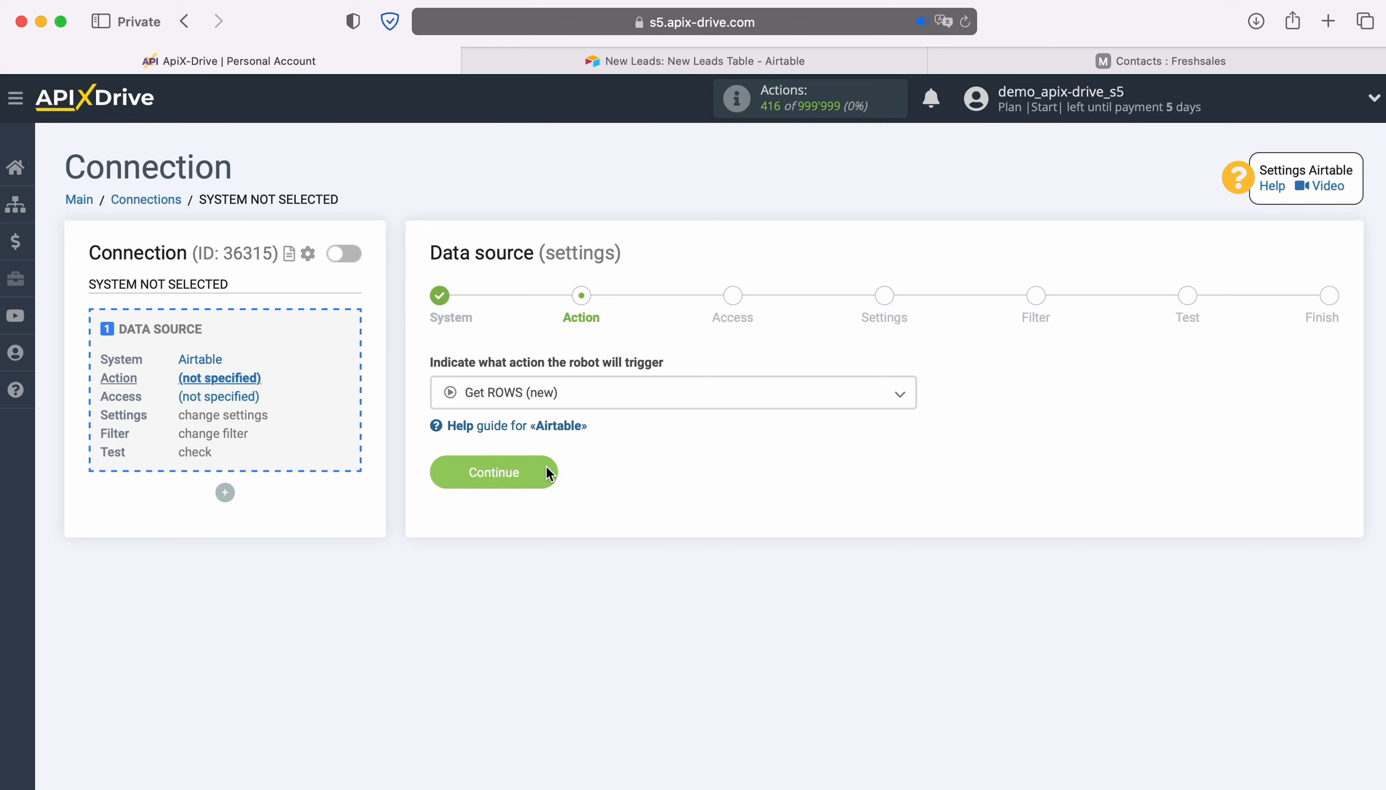
{"action": "left_click", "coordinate": [546, 465]}
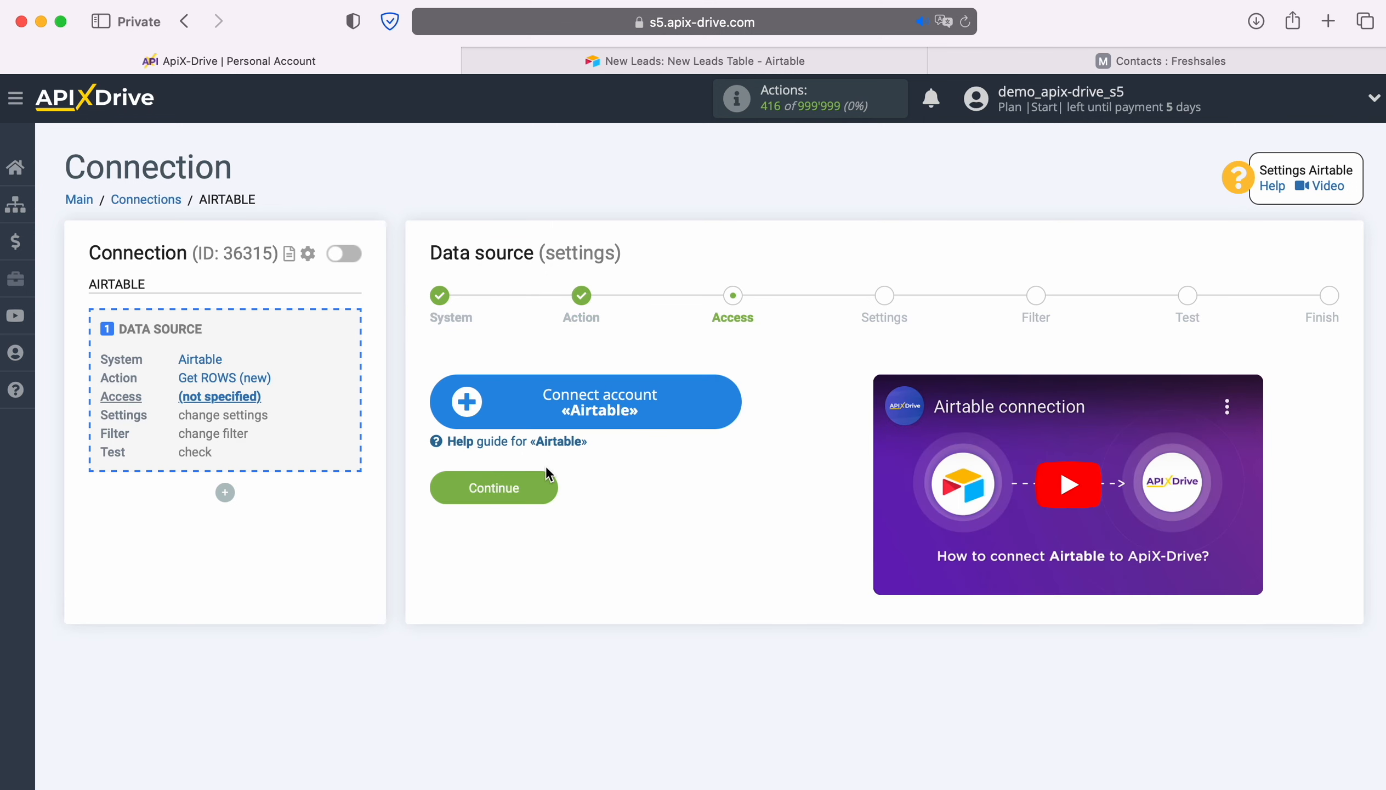
- Start connecting an Airtable account and sign in with the saved account e-mail and password
{"action": "left_click", "coordinate": [733, 398]}
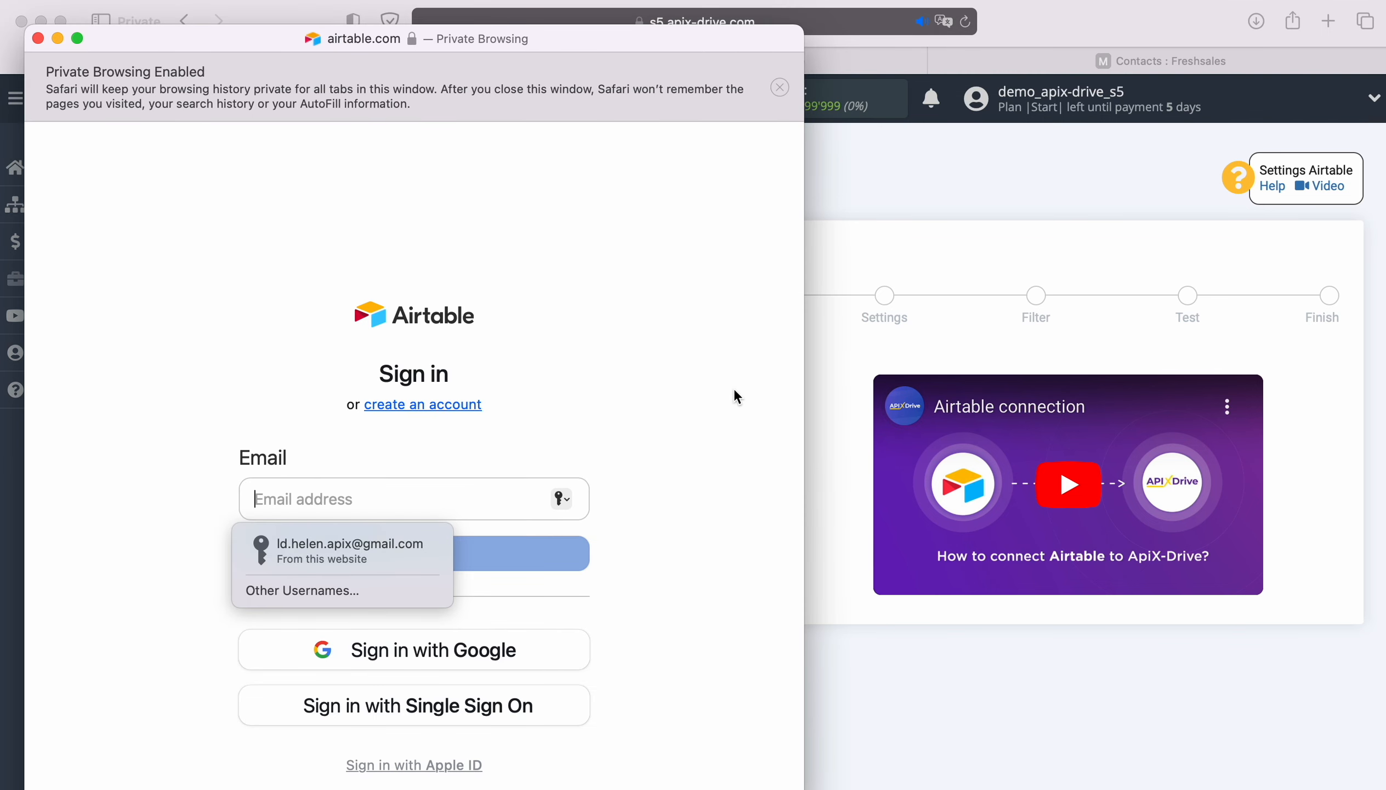
{"action": "left_click", "coordinate": [338, 544]}
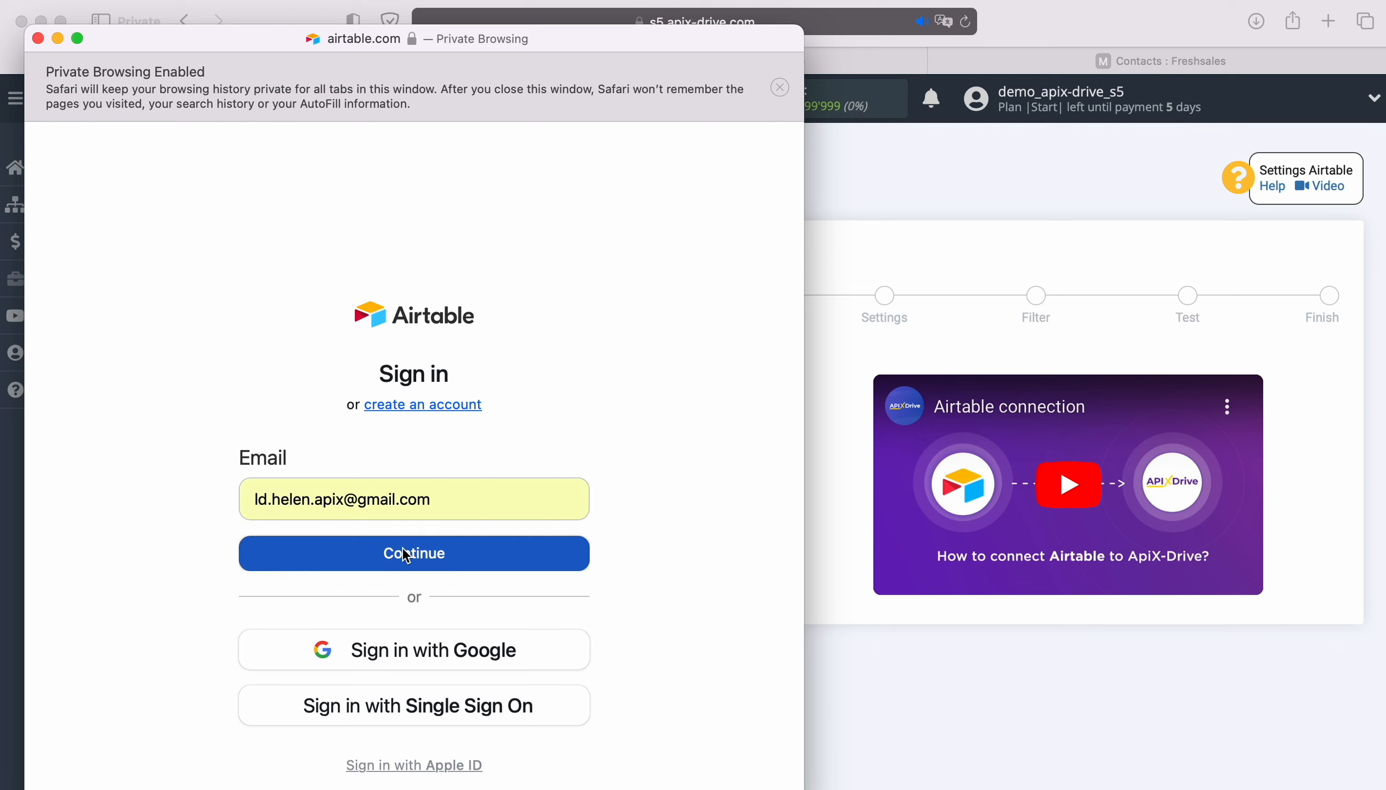
{"action": "left_click", "coordinate": [406, 555]}
{"action": "left_click", "coordinate": [377, 573]}
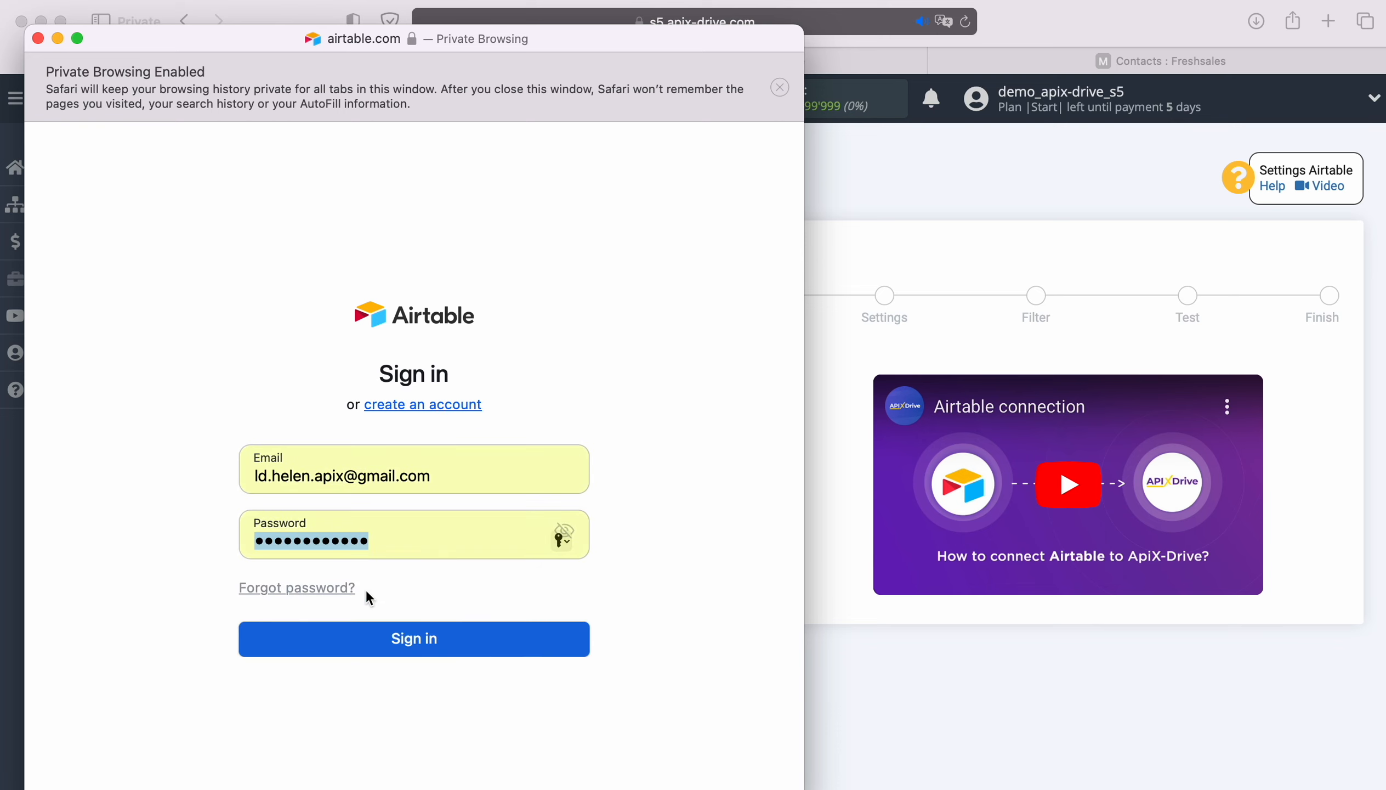
{"action": "left_click", "coordinate": [413, 641]}
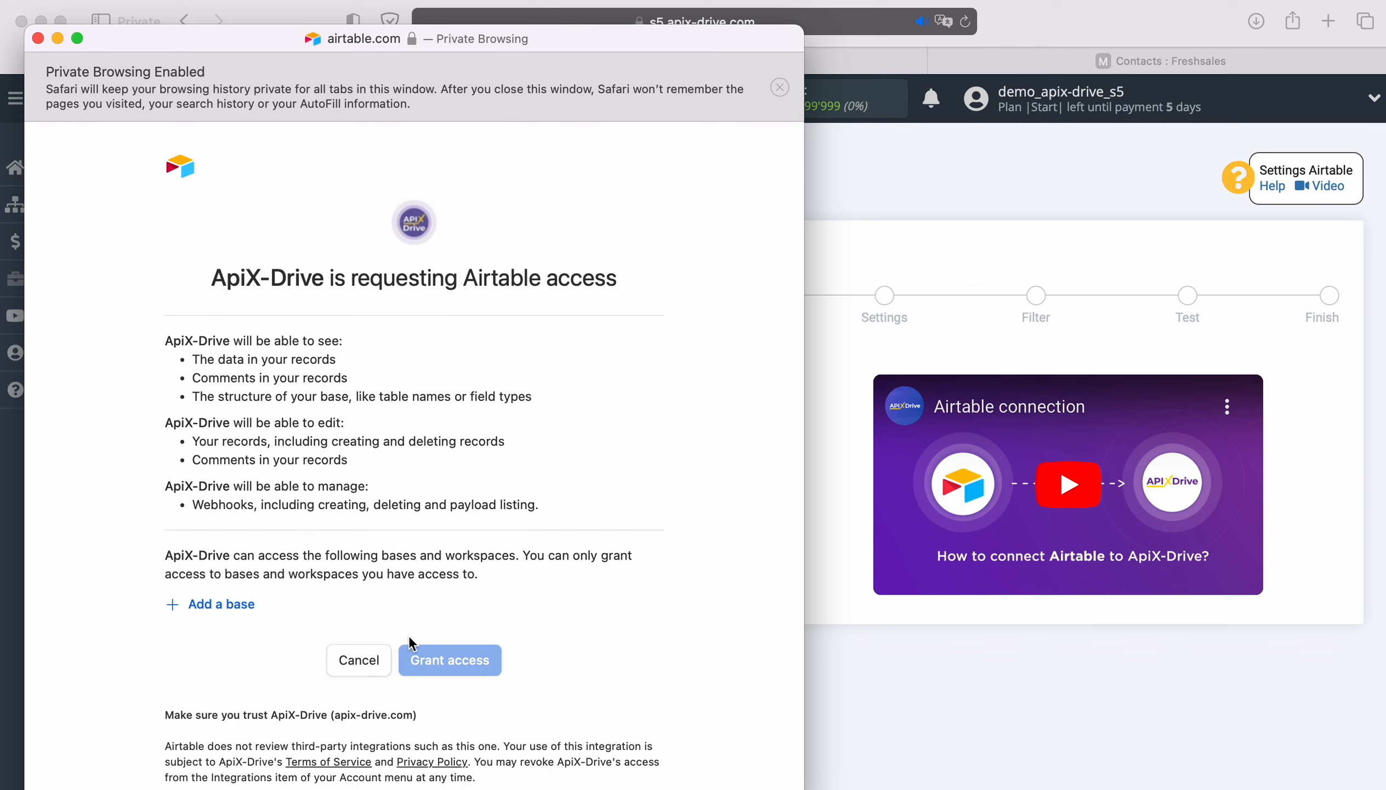
- Add the New Leads and New Orders bases to the Airtable access request and grant access
{"action": "left_click", "coordinate": [231, 605]}
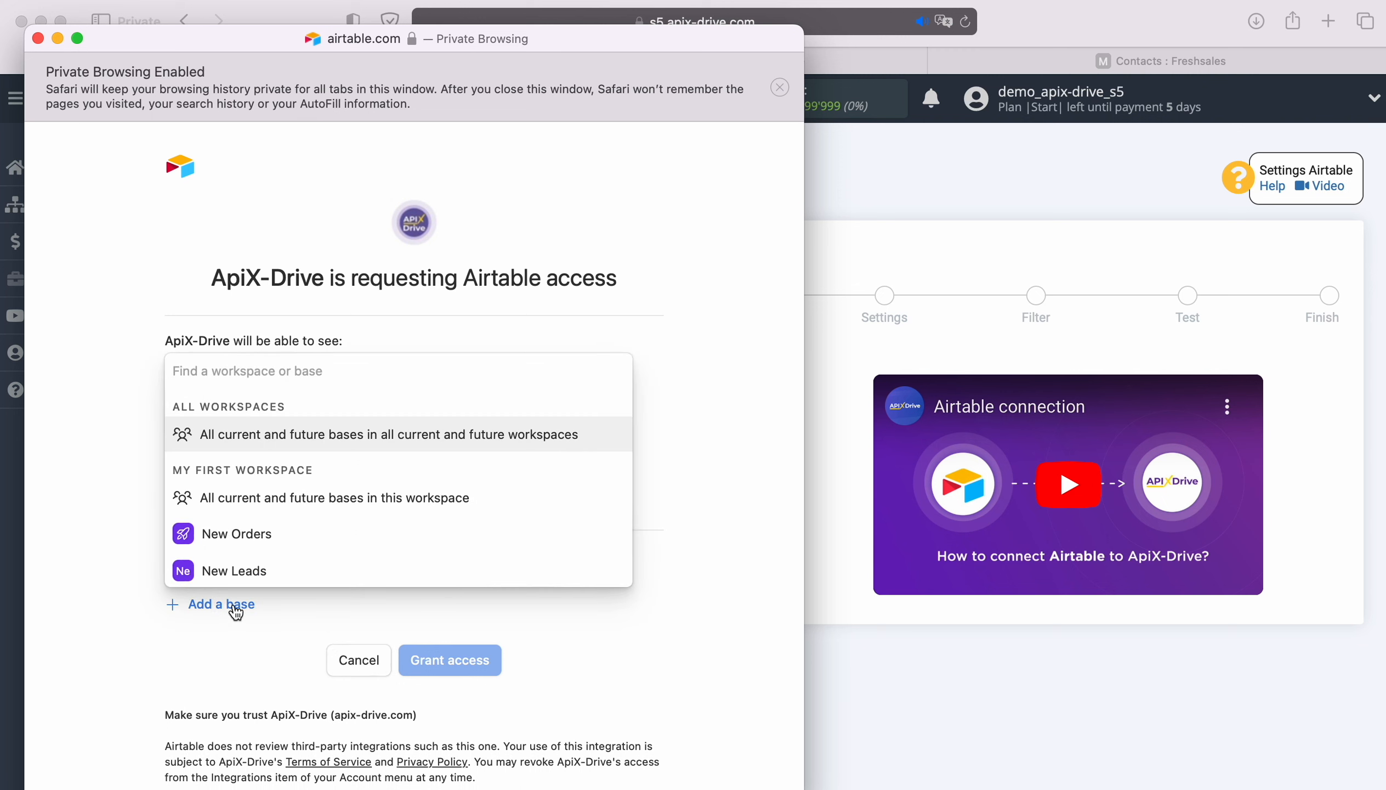
{"action": "left_click", "coordinate": [247, 569]}
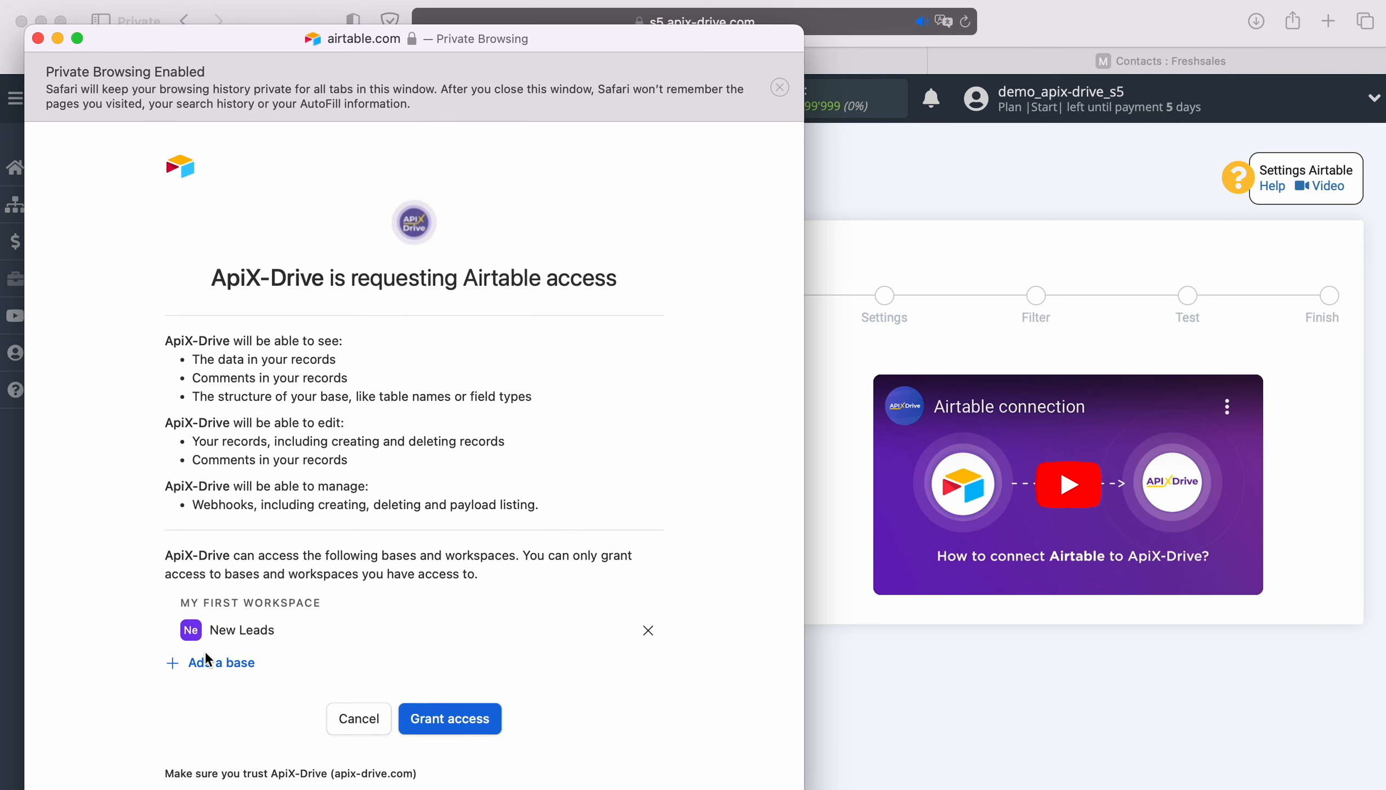
{"action": "left_click", "coordinate": [217, 662]}
{"action": "left_click", "coordinate": [229, 630]}
{"action": "scroll", "coordinate": [459, 623], "scroll_direction": "down", "scroll_amount": 3}
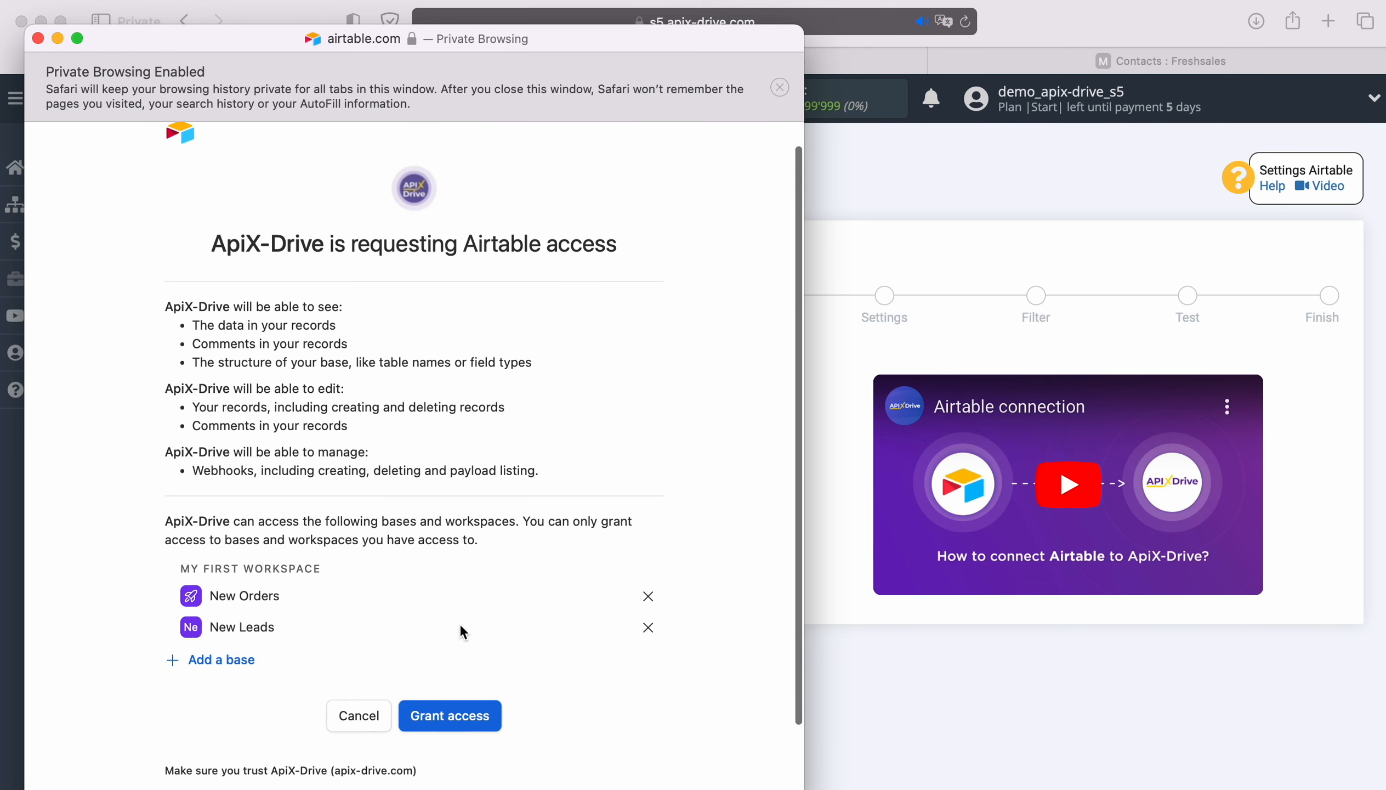
{"action": "left_click", "coordinate": [462, 676]}
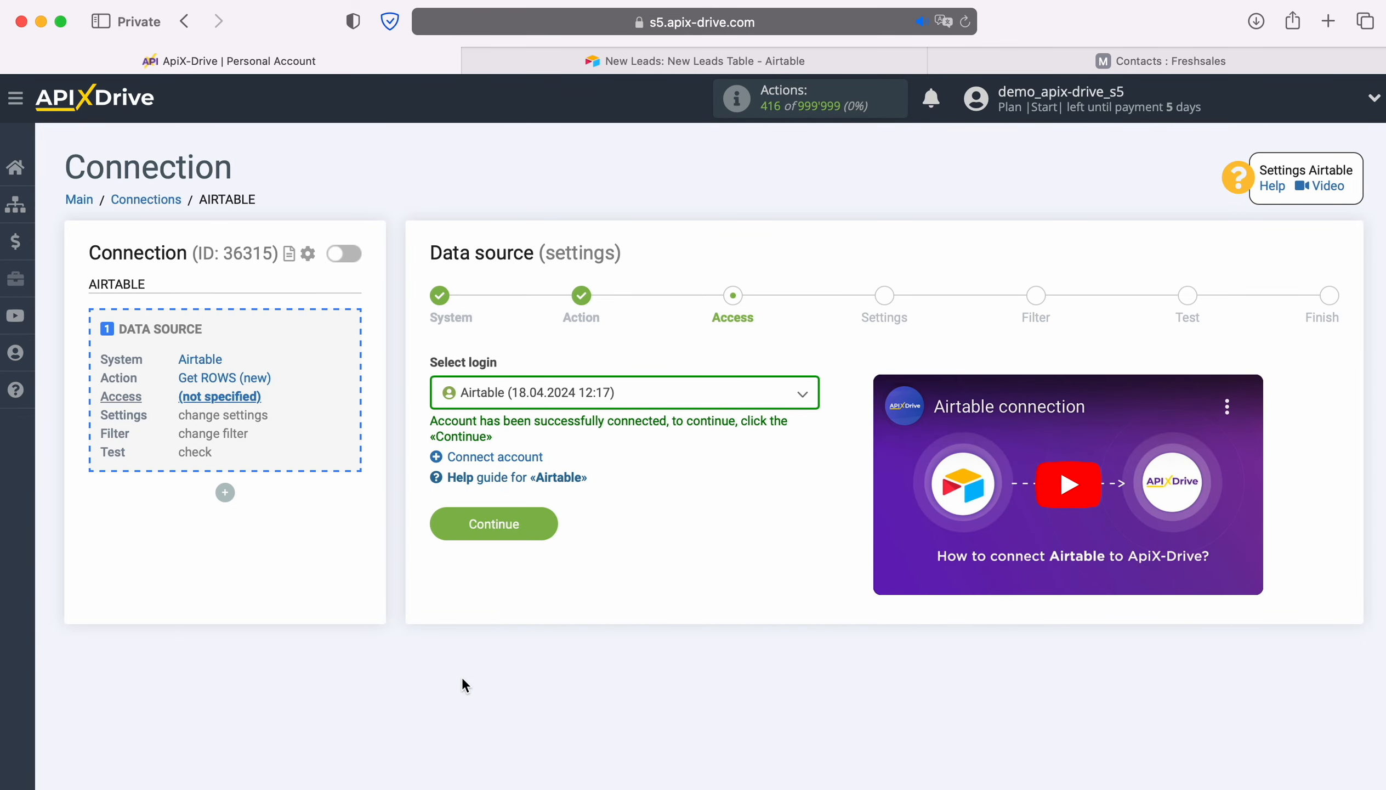
- Select the newly connected Airtable login for the data source and continue to its settings
{"action": "left_click", "coordinate": [713, 394]}
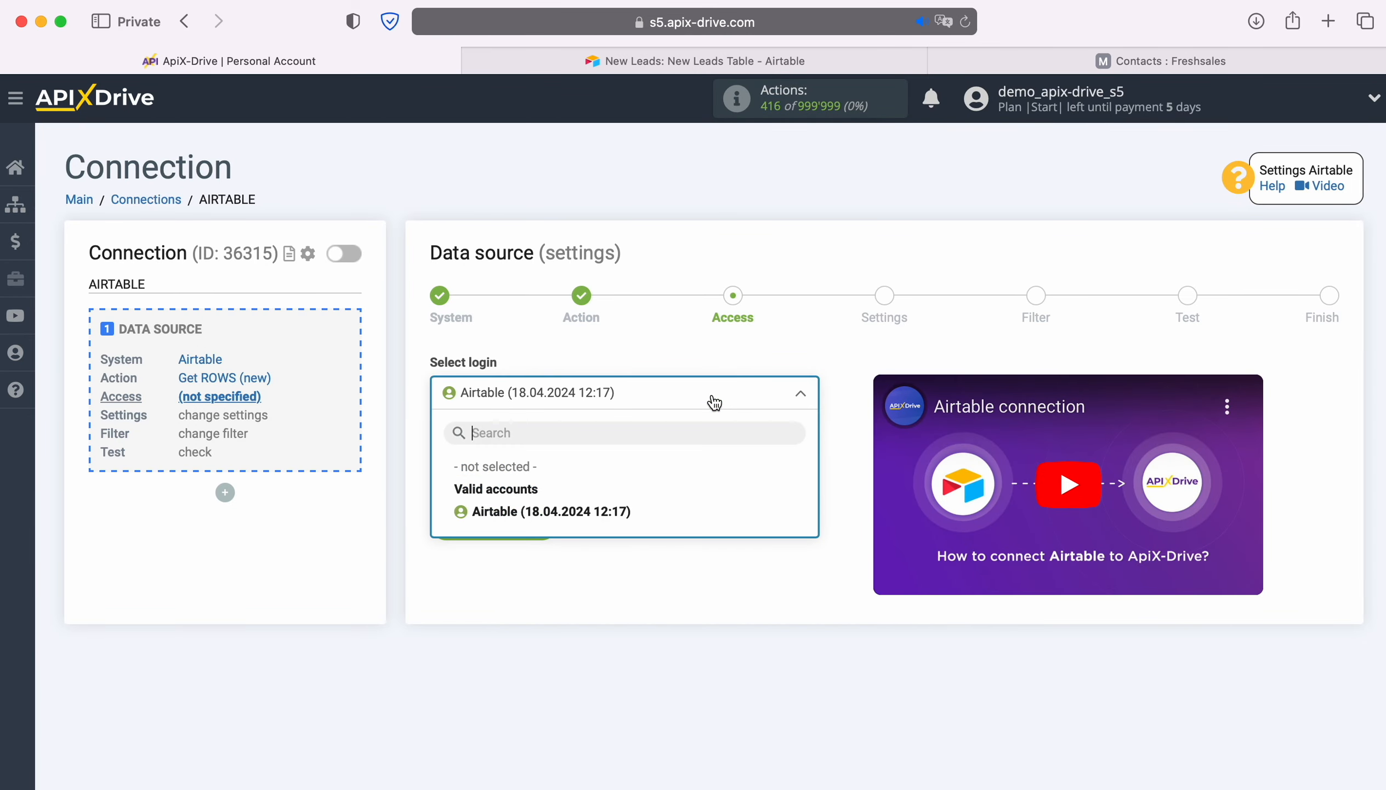
{"action": "left_click", "coordinate": [621, 511]}
{"action": "left_click", "coordinate": [547, 522]}
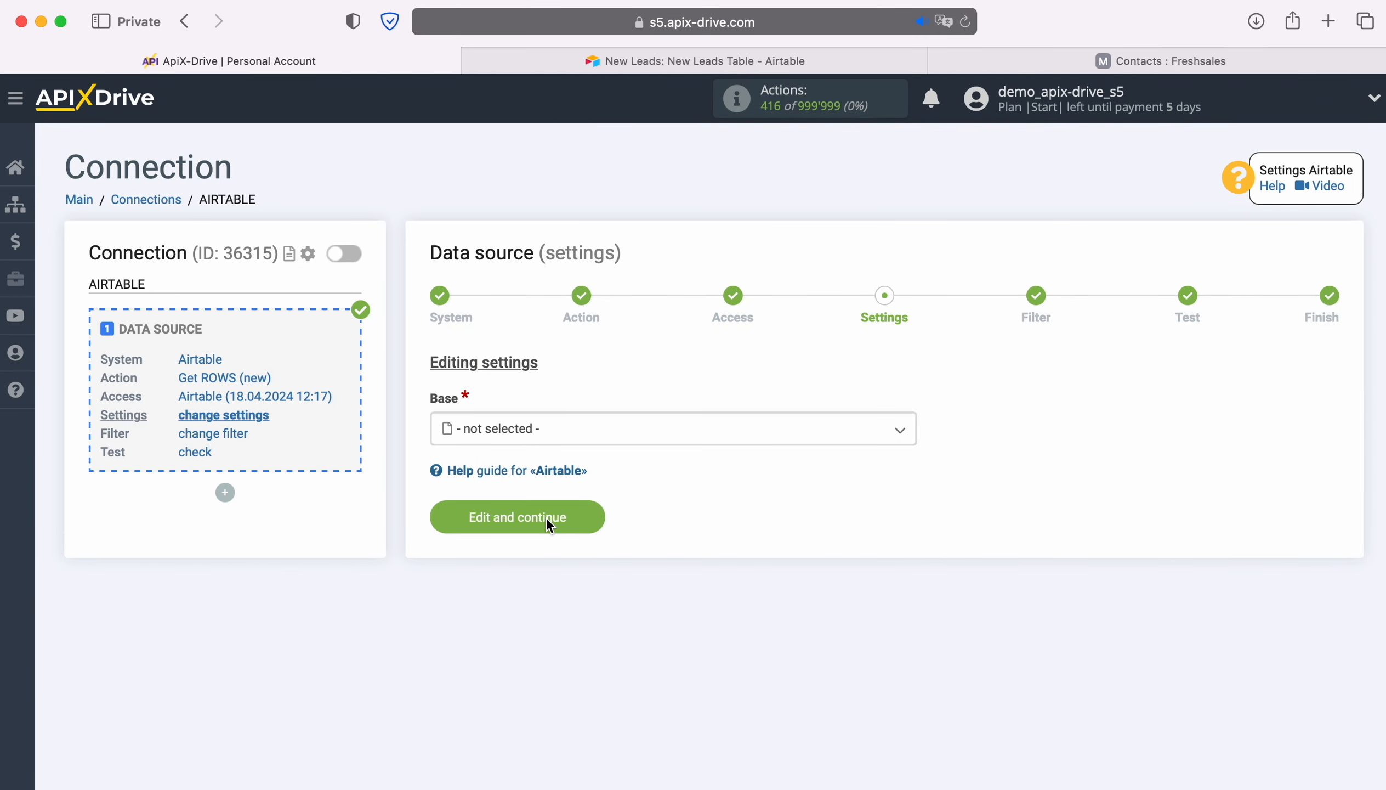
- Set the source base to New Leads and the table to New Leads Table, then open the Created time column choices
{"action": "left_click", "coordinate": [587, 434]}
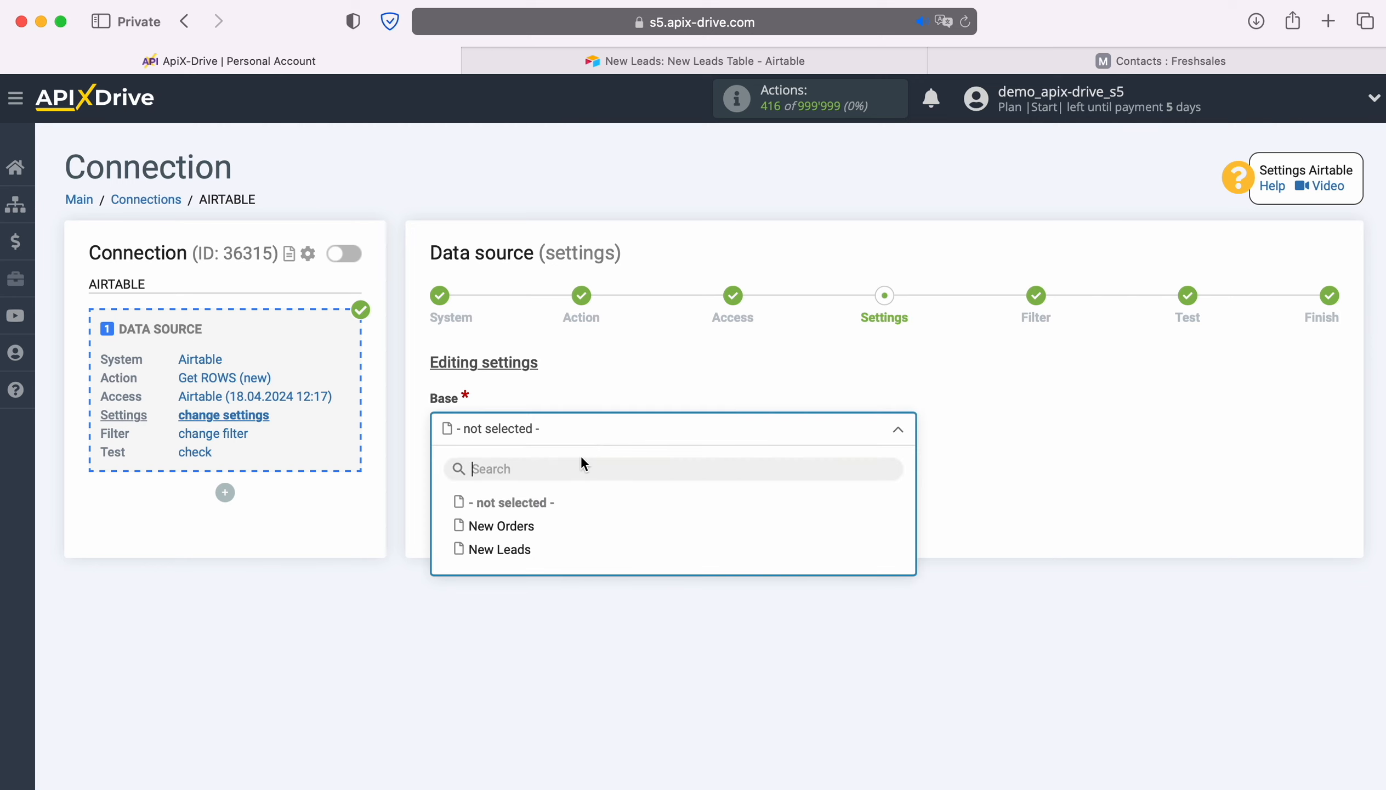
{"action": "left_click", "coordinate": [500, 550]}
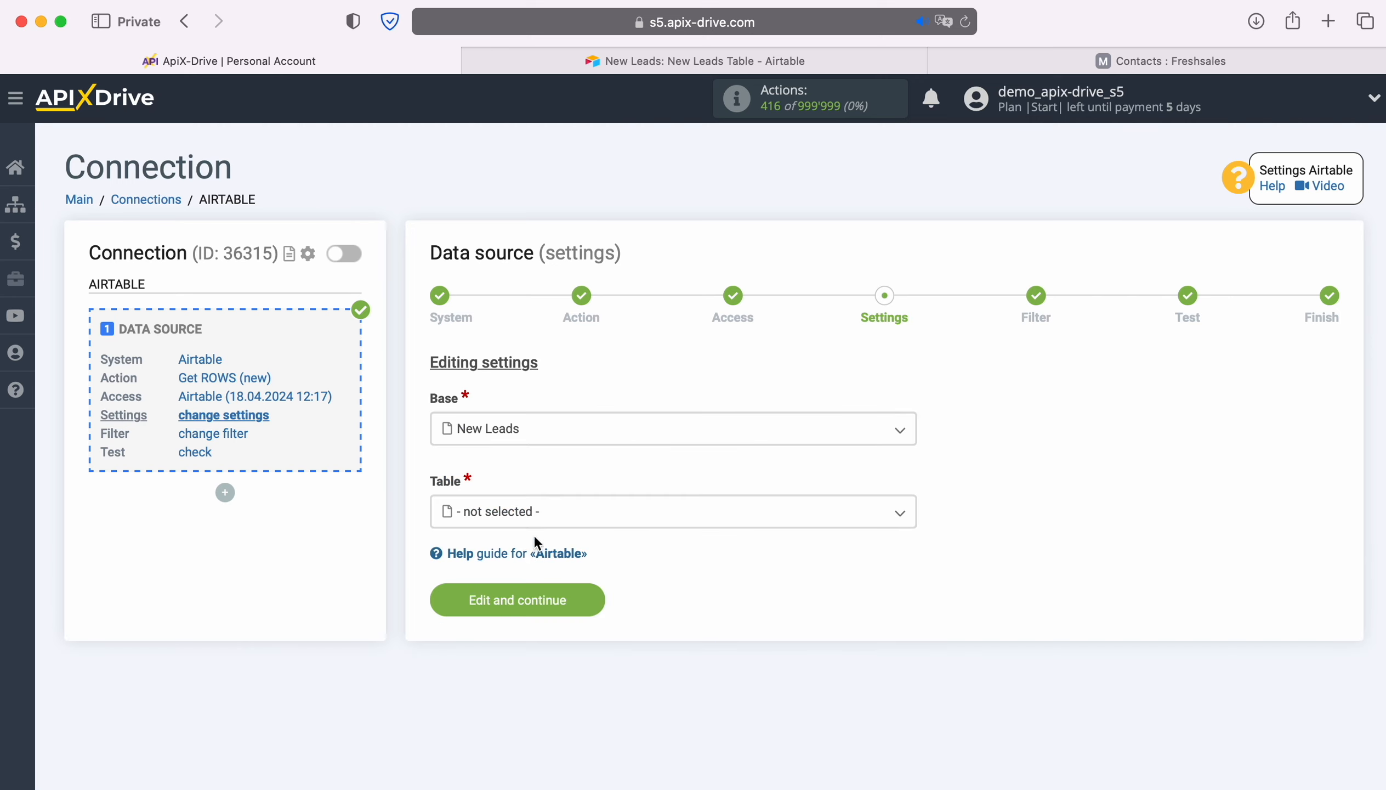
{"action": "left_click", "coordinate": [531, 517]}
{"action": "left_click", "coordinate": [544, 609]}
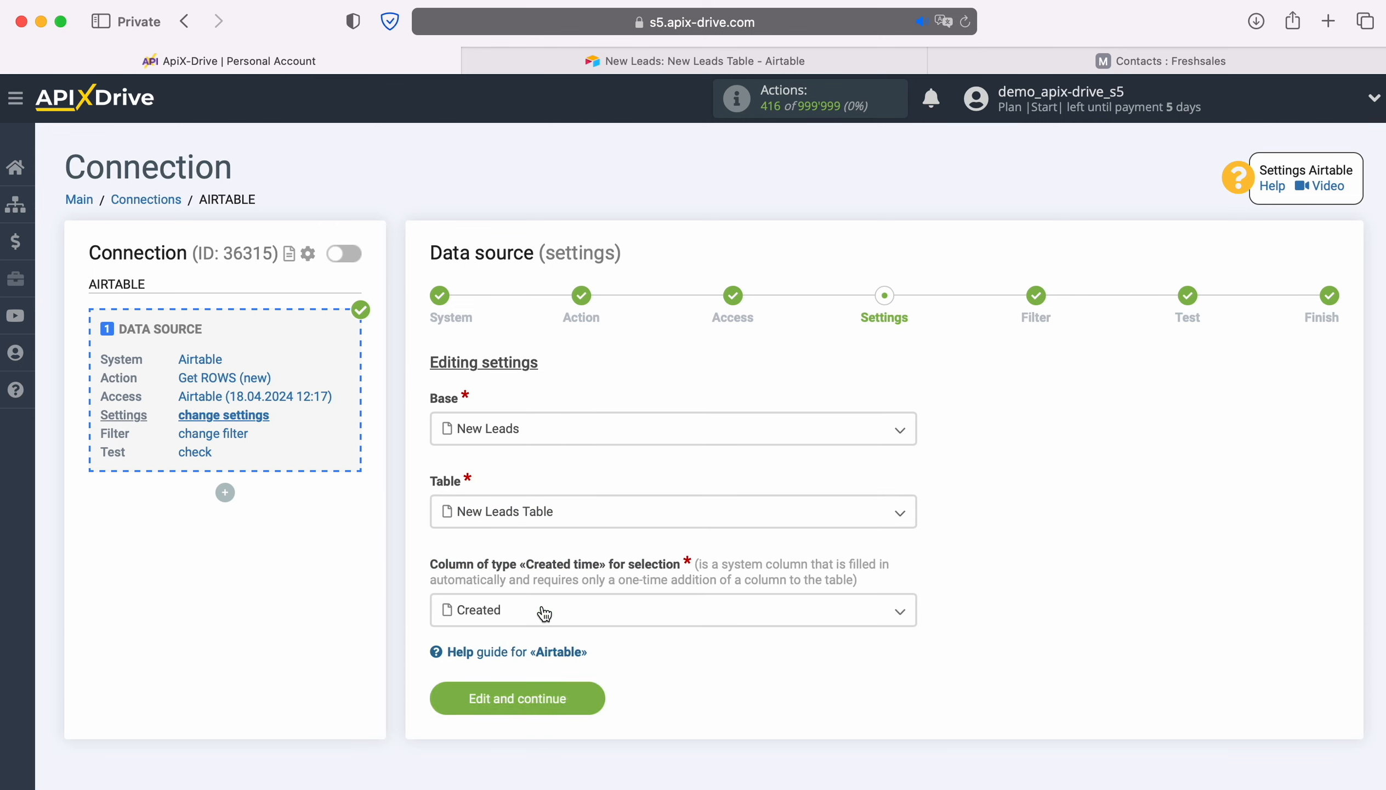
{"action": "left_click", "coordinate": [545, 611]}
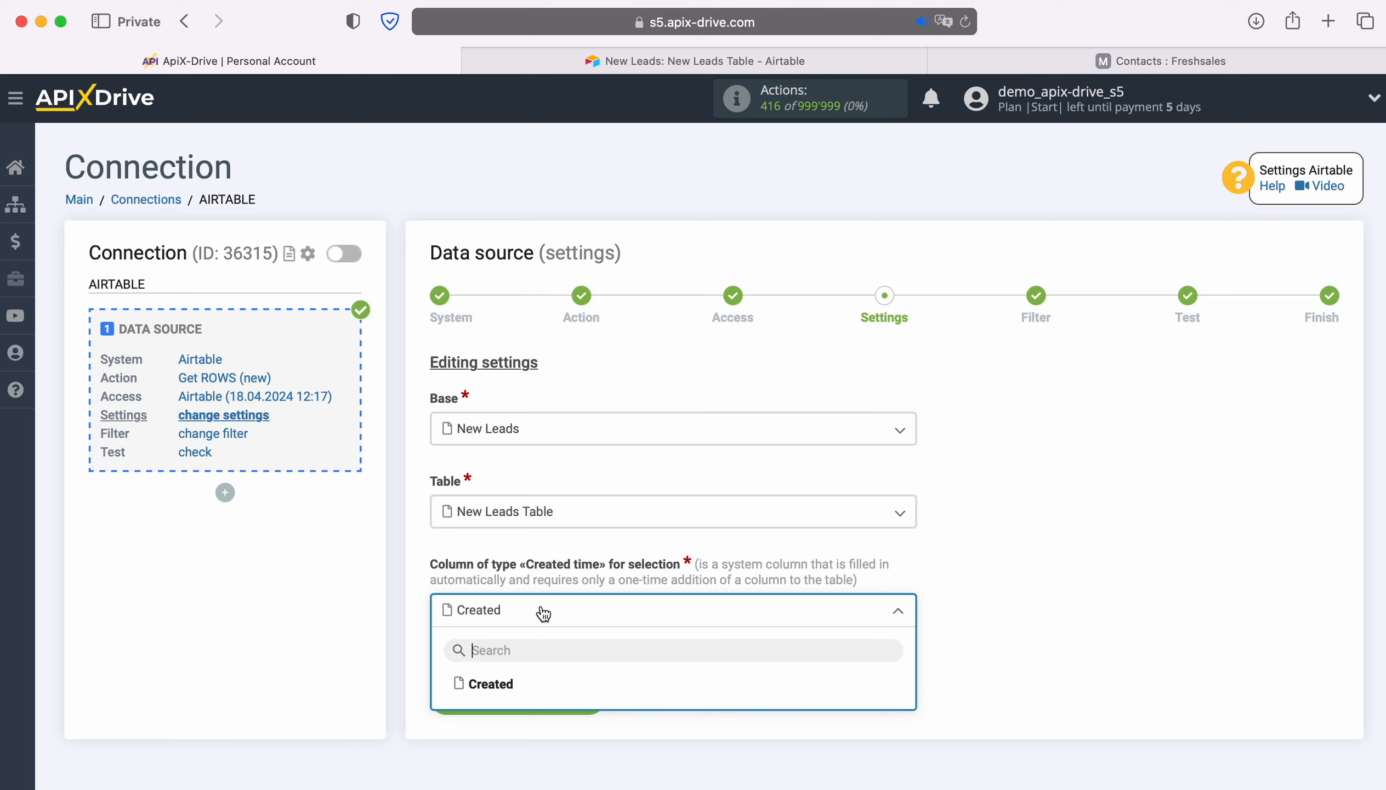
- Check the Created time field type among the new-field options of the New Leads Table in Airtable, then return to ApiX-Drive
{"action": "left_click", "coordinate": [599, 59]}
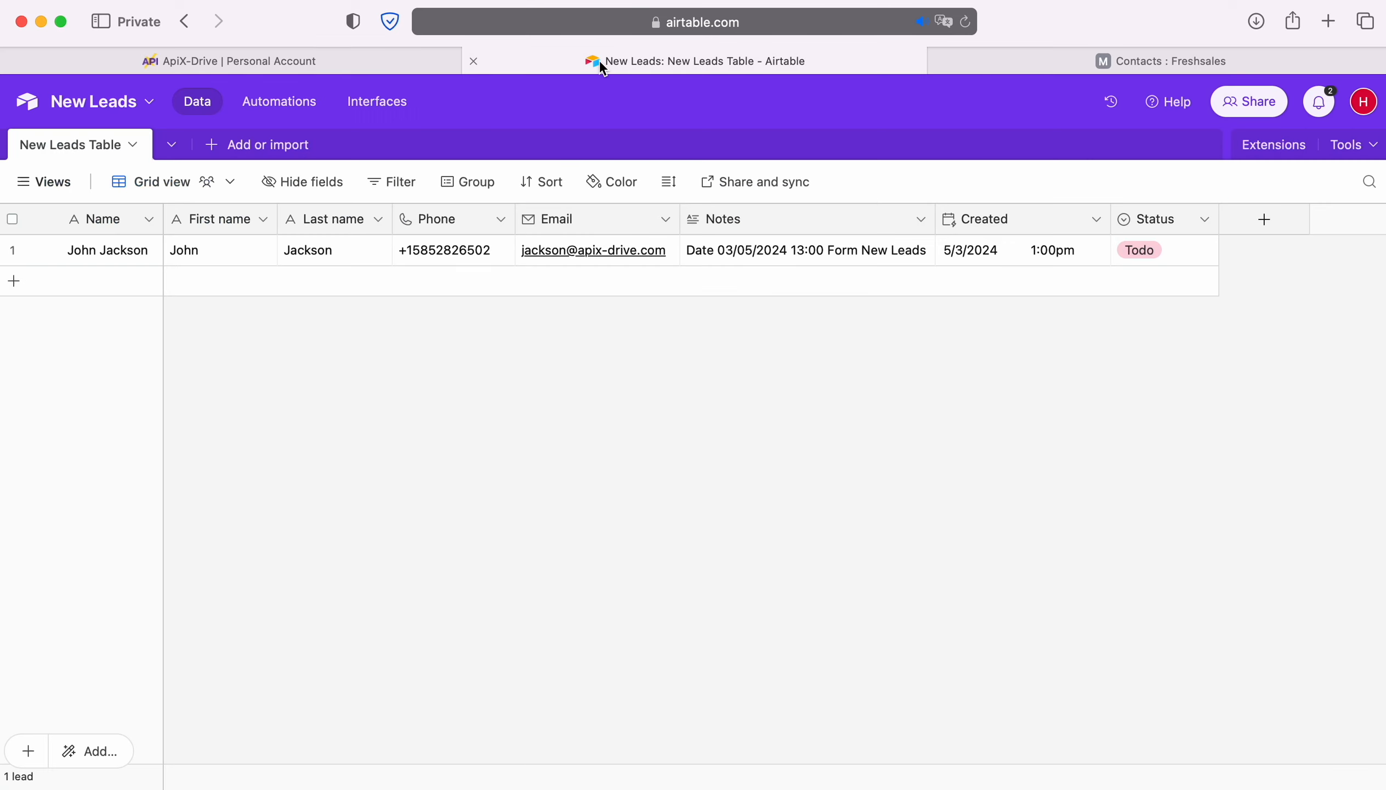
{"action": "left_click", "coordinate": [1275, 220]}
{"action": "scroll", "coordinate": [1180, 434], "scroll_direction": "down", "scroll_amount": 10}
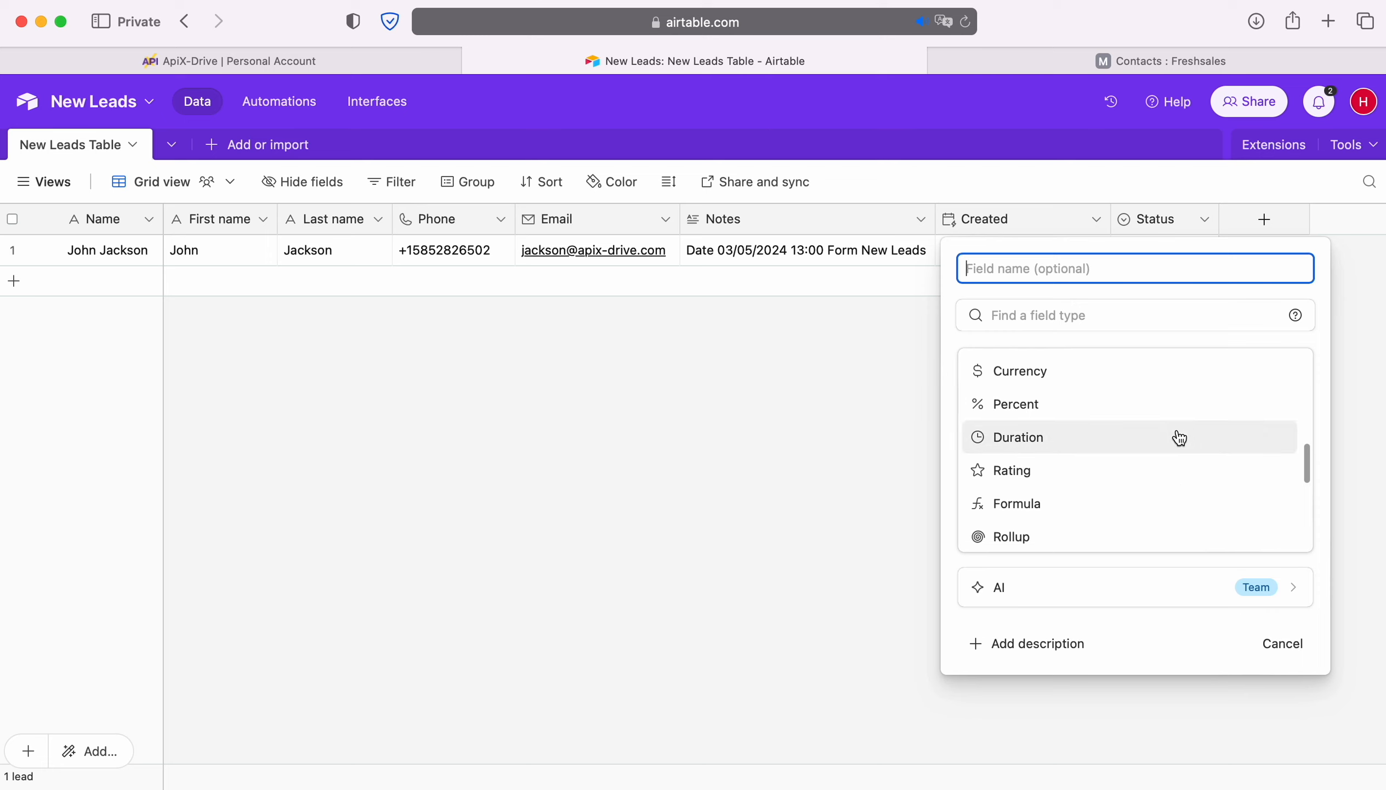
{"action": "scroll", "coordinate": [1176, 437], "scroll_direction": "down", "scroll_amount": 5}
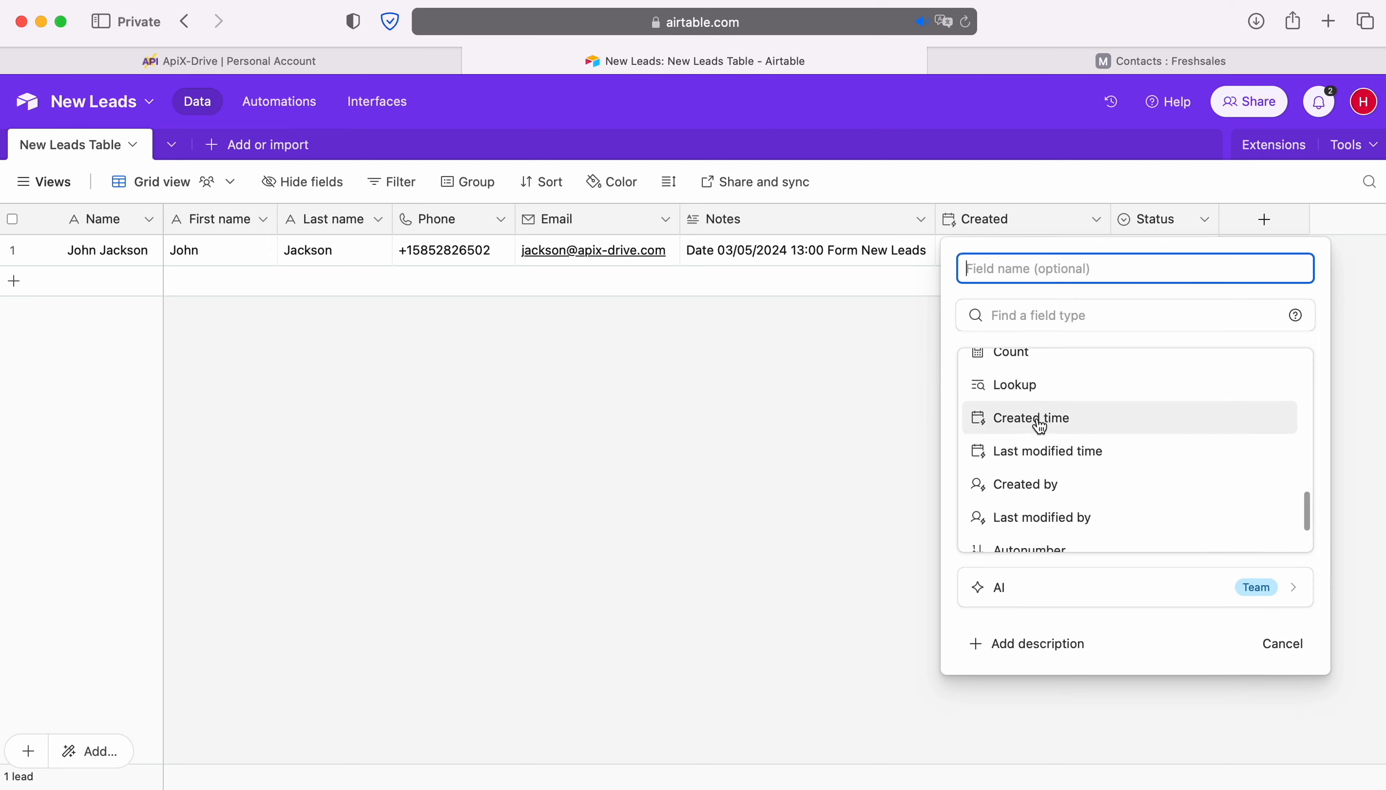
{"action": "left_click", "coordinate": [711, 345]}
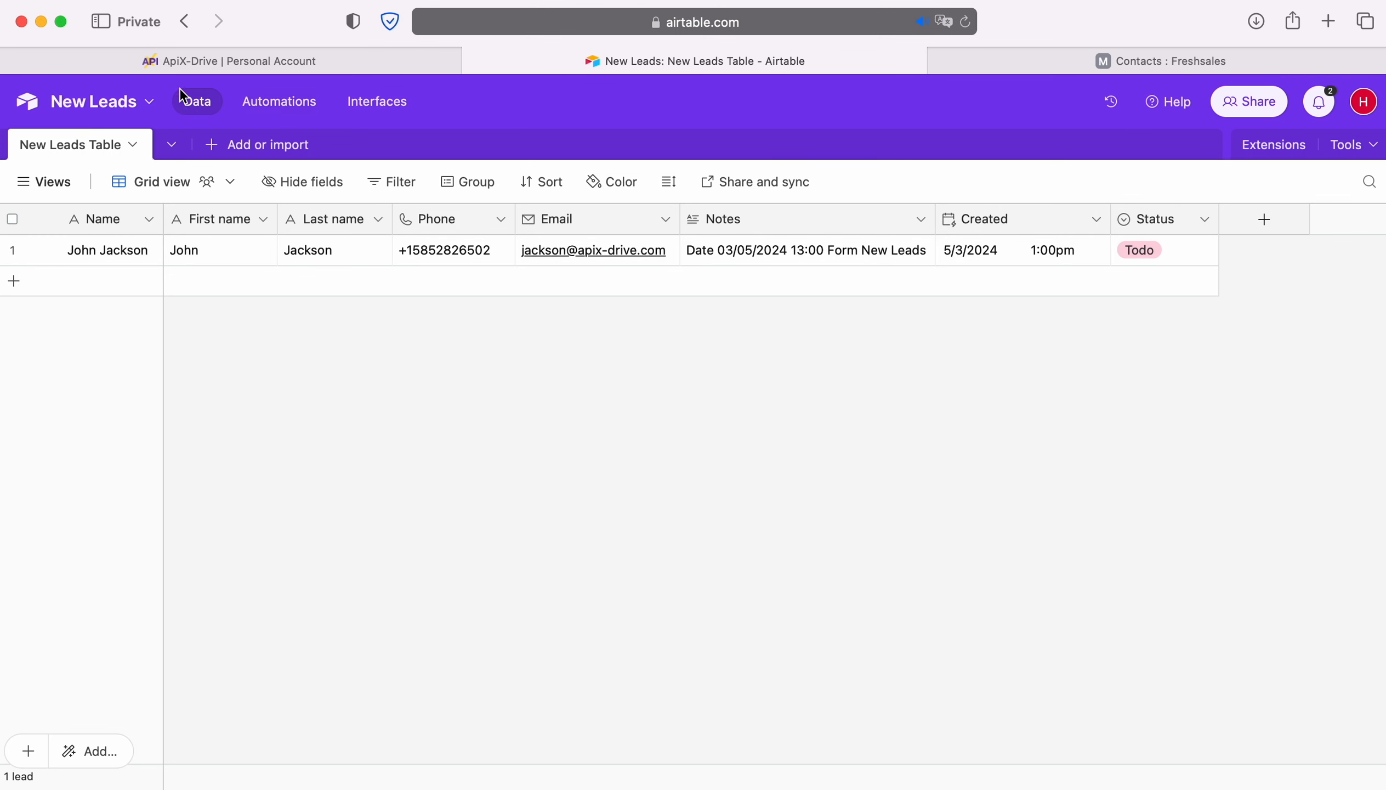
{"action": "left_click", "coordinate": [156, 62]}
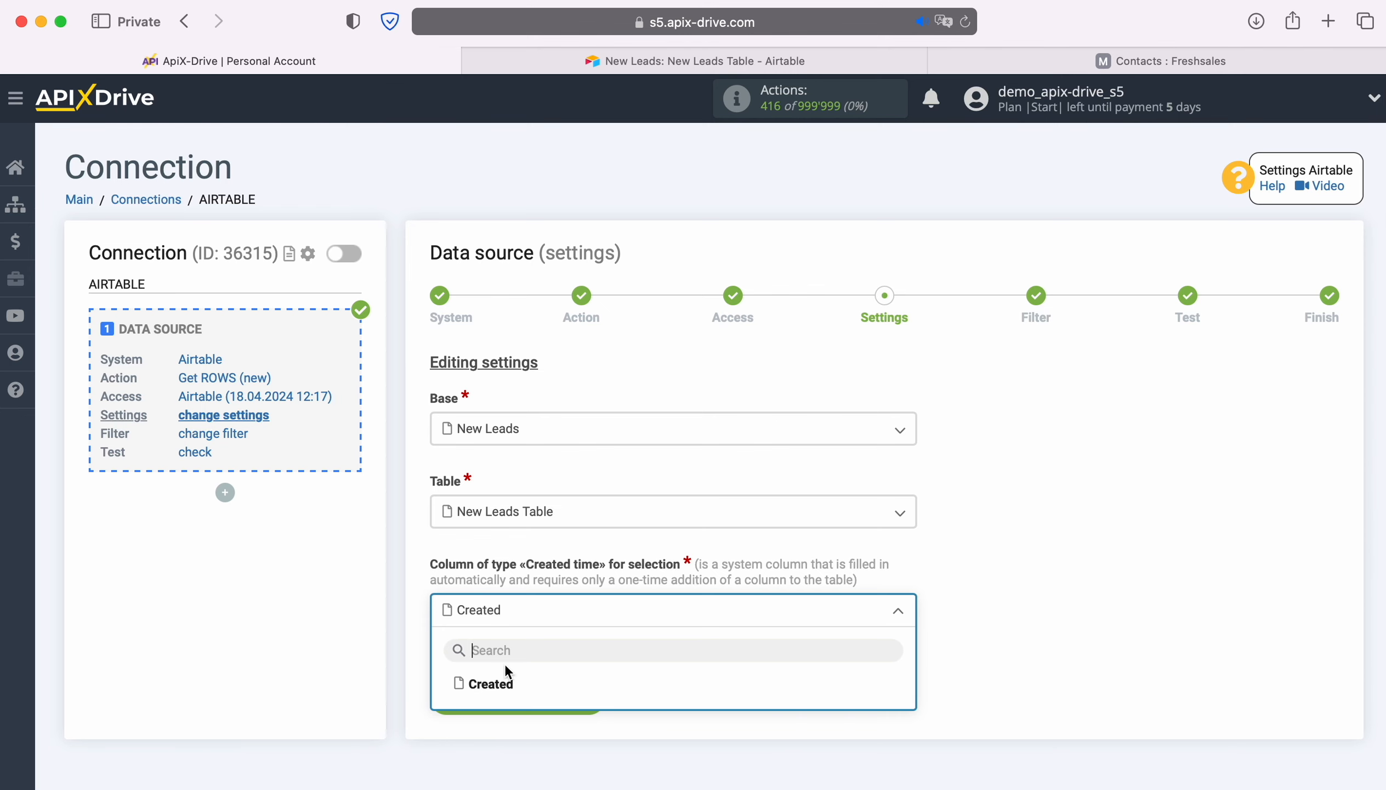
- Use Created as the selection column and complete the data source without filter conditions, accepting the loaded test data
{"action": "left_click", "coordinate": [499, 681]}
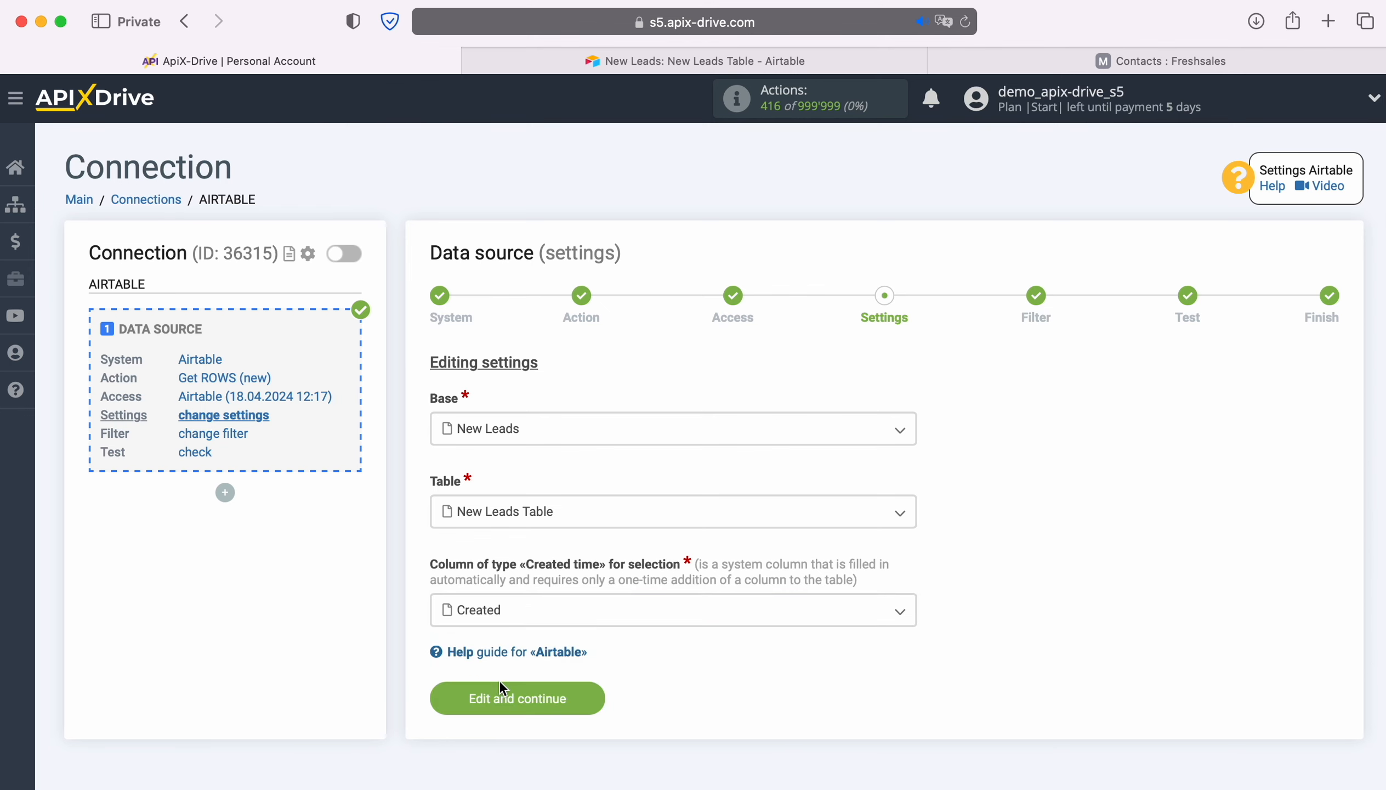
{"action": "left_click", "coordinate": [590, 697]}
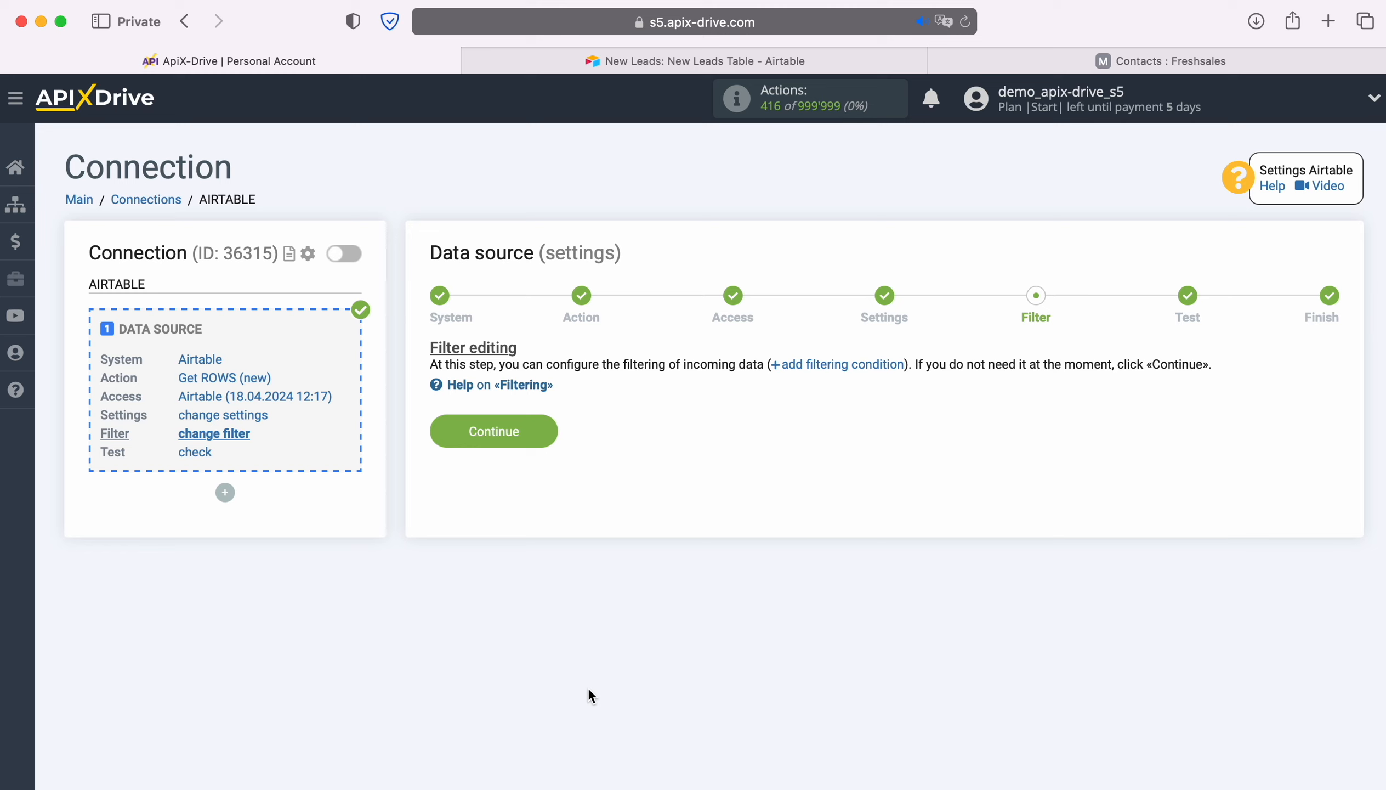
{"action": "left_click", "coordinate": [545, 427]}
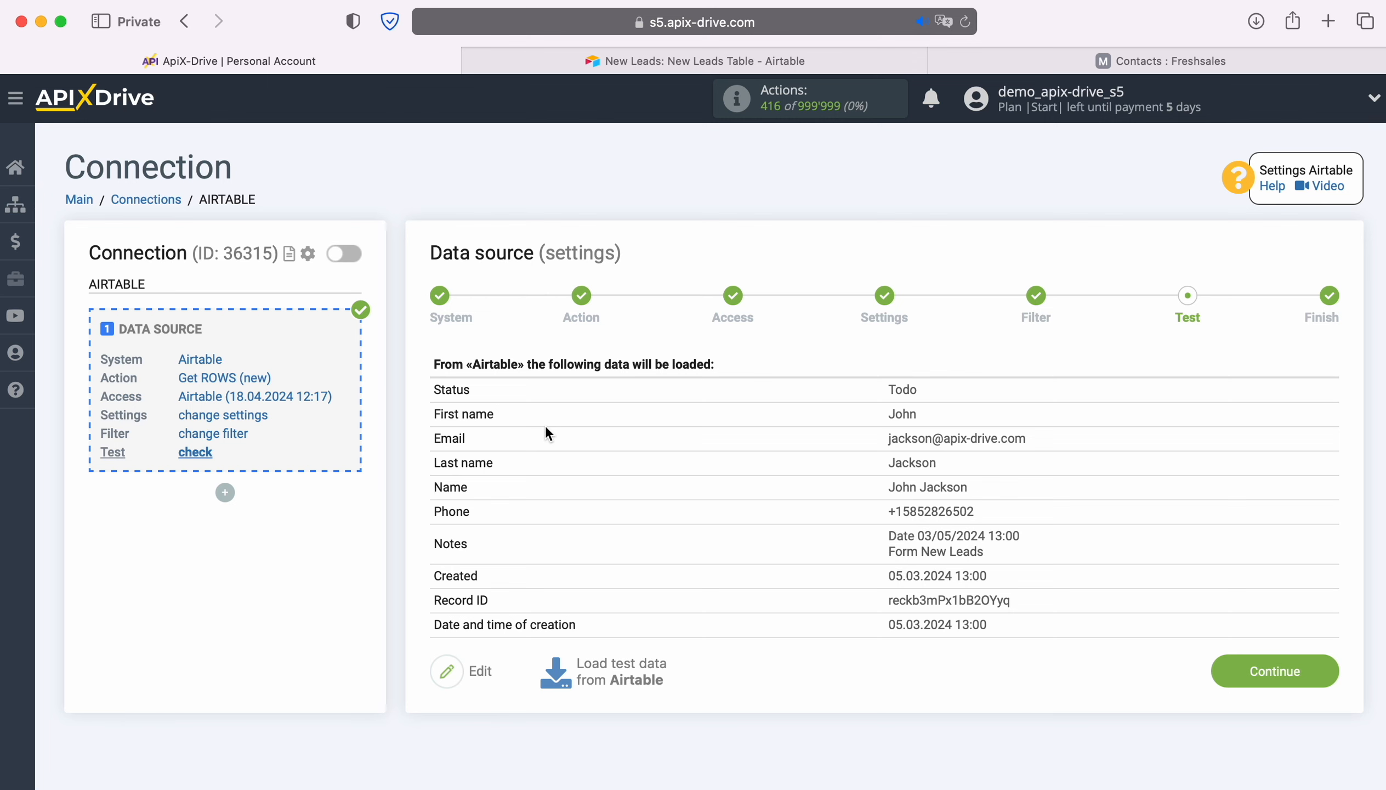
{"action": "left_click", "coordinate": [1332, 664]}
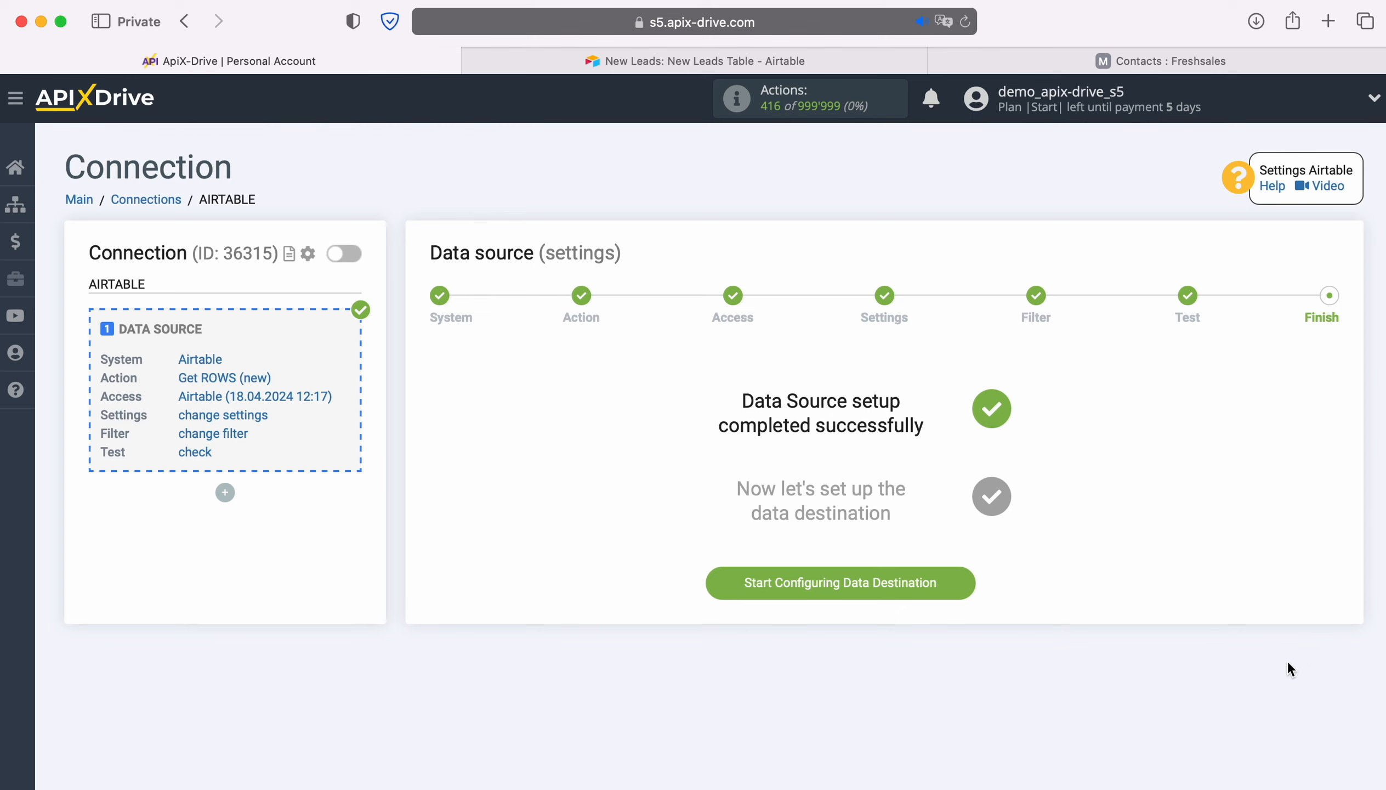
- Start configuring the data destination and choose Freshworks as its system
{"action": "left_click", "coordinate": [966, 583]}
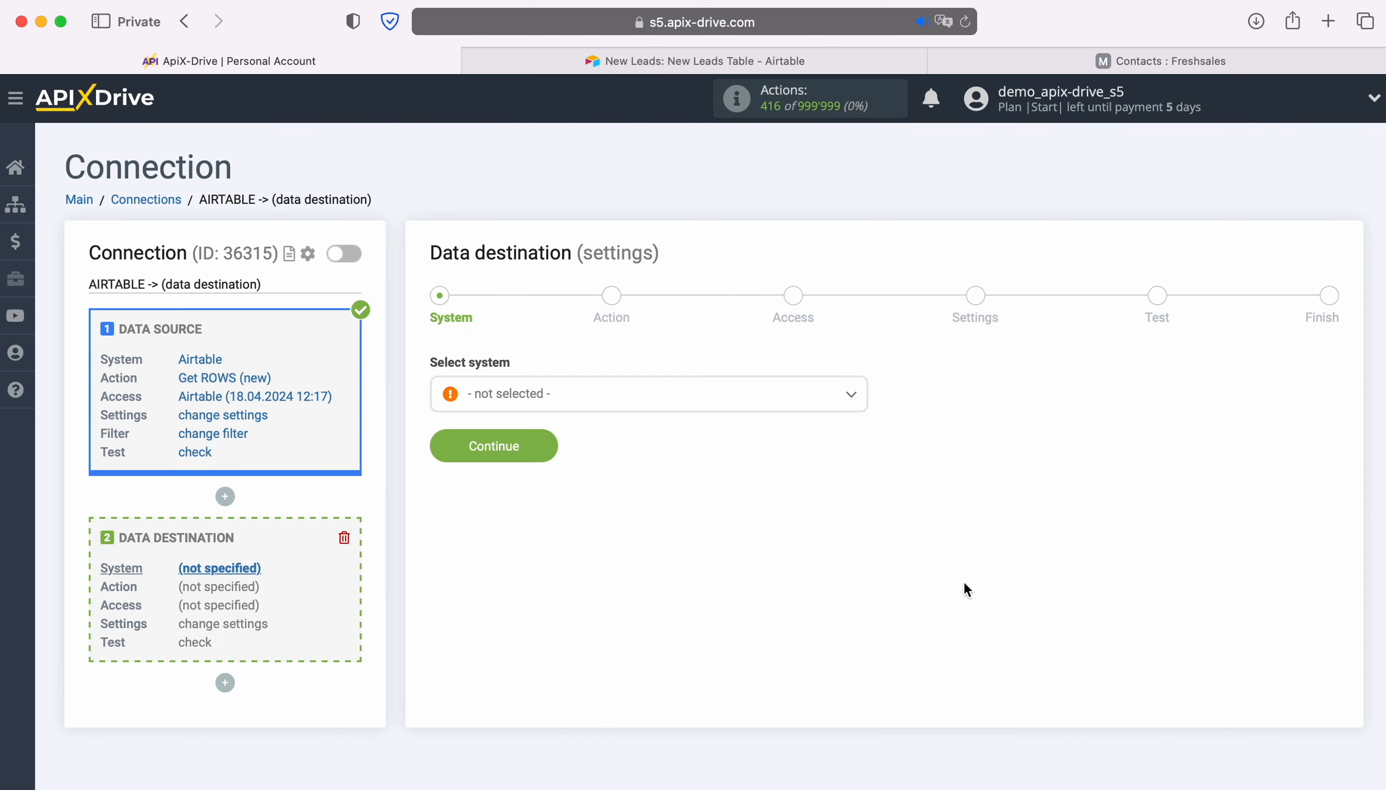
{"action": "left_click", "coordinate": [750, 397]}
{"action": "scroll", "coordinate": [782, 544], "scroll_direction": "down", "scroll_amount": 5}
{"action": "scroll", "coordinate": [784, 550], "scroll_direction": "down", "scroll_amount": 15}
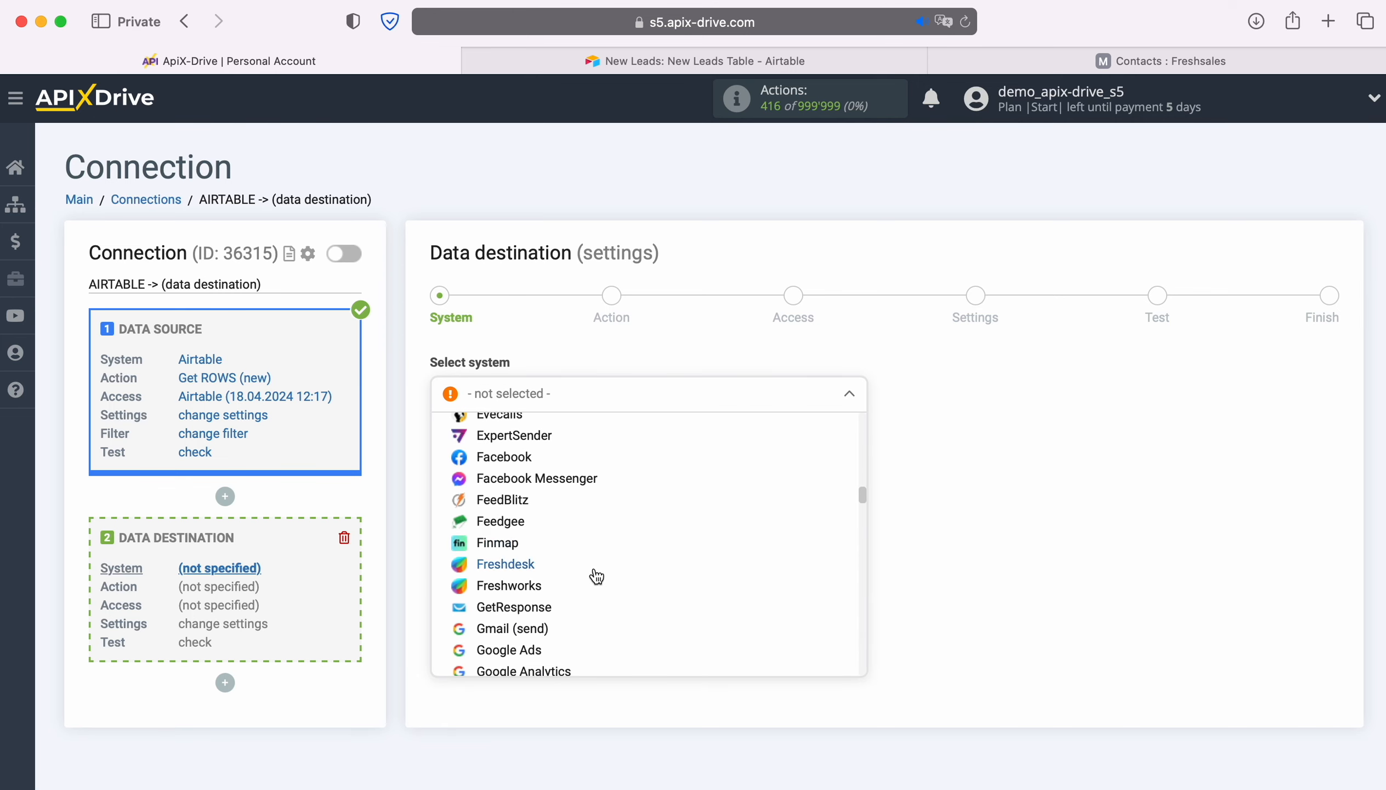
{"action": "left_click", "coordinate": [532, 590]}
{"action": "left_click", "coordinate": [543, 448]}
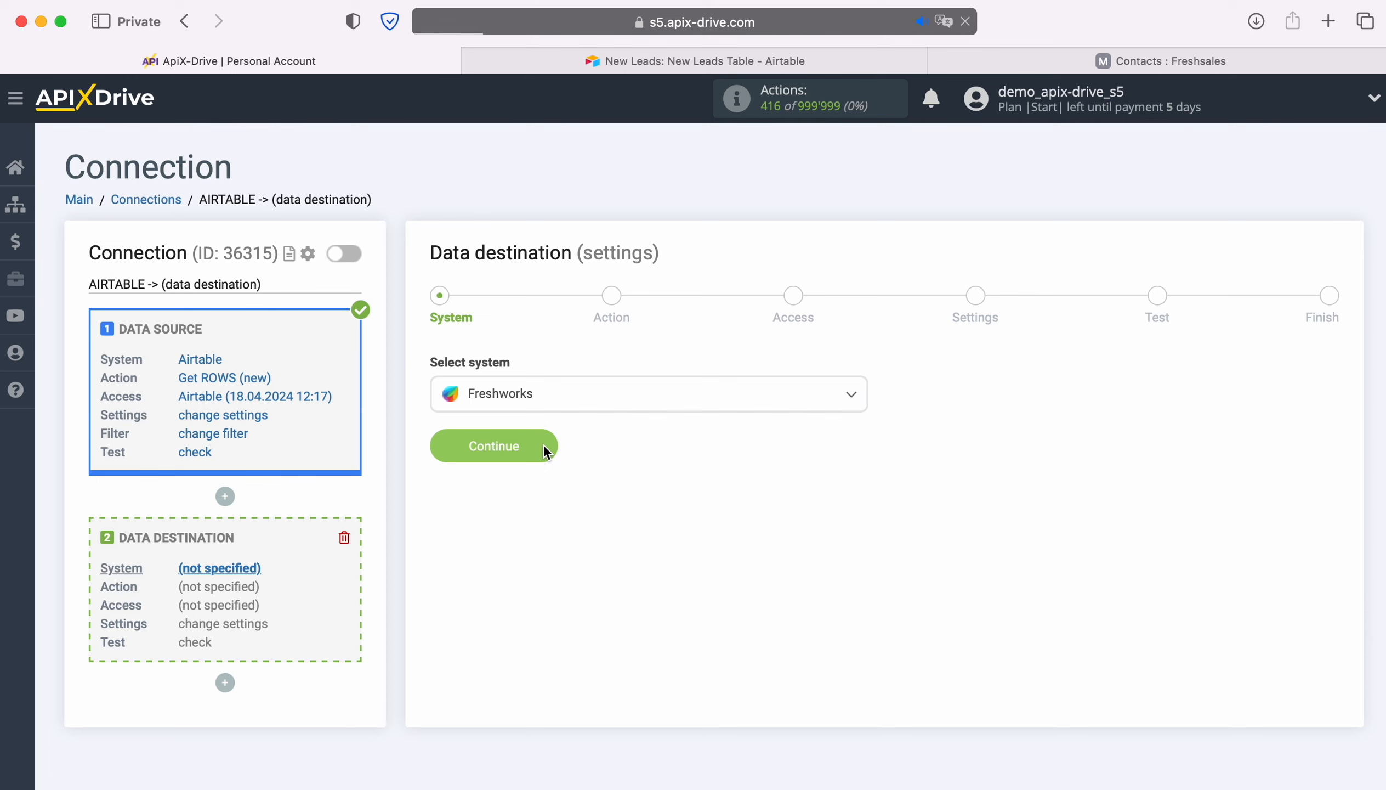
- Set the destination action to Create CONTACT and open the connection setup for a new Freshworks account
{"action": "left_click", "coordinate": [648, 395]}
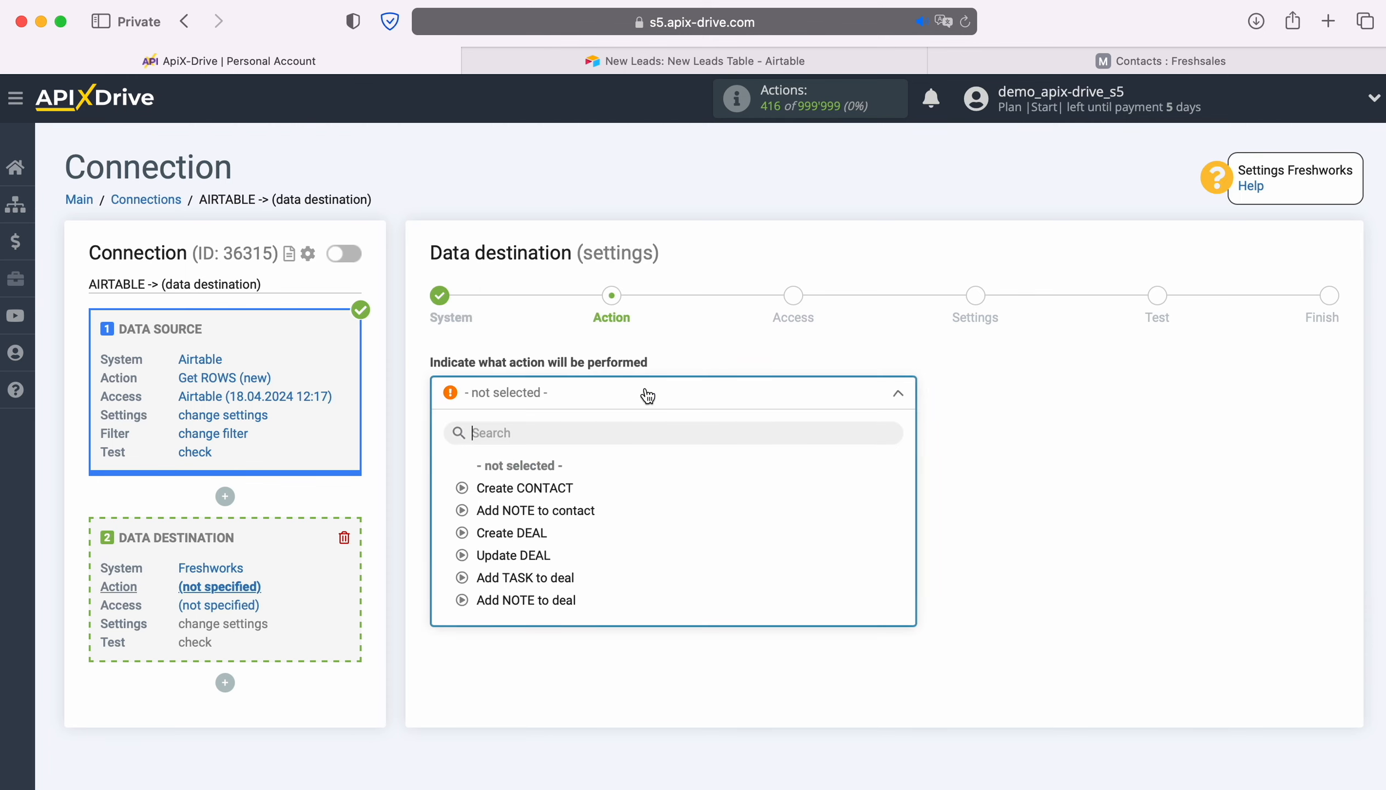
{"action": "left_click", "coordinate": [565, 485]}
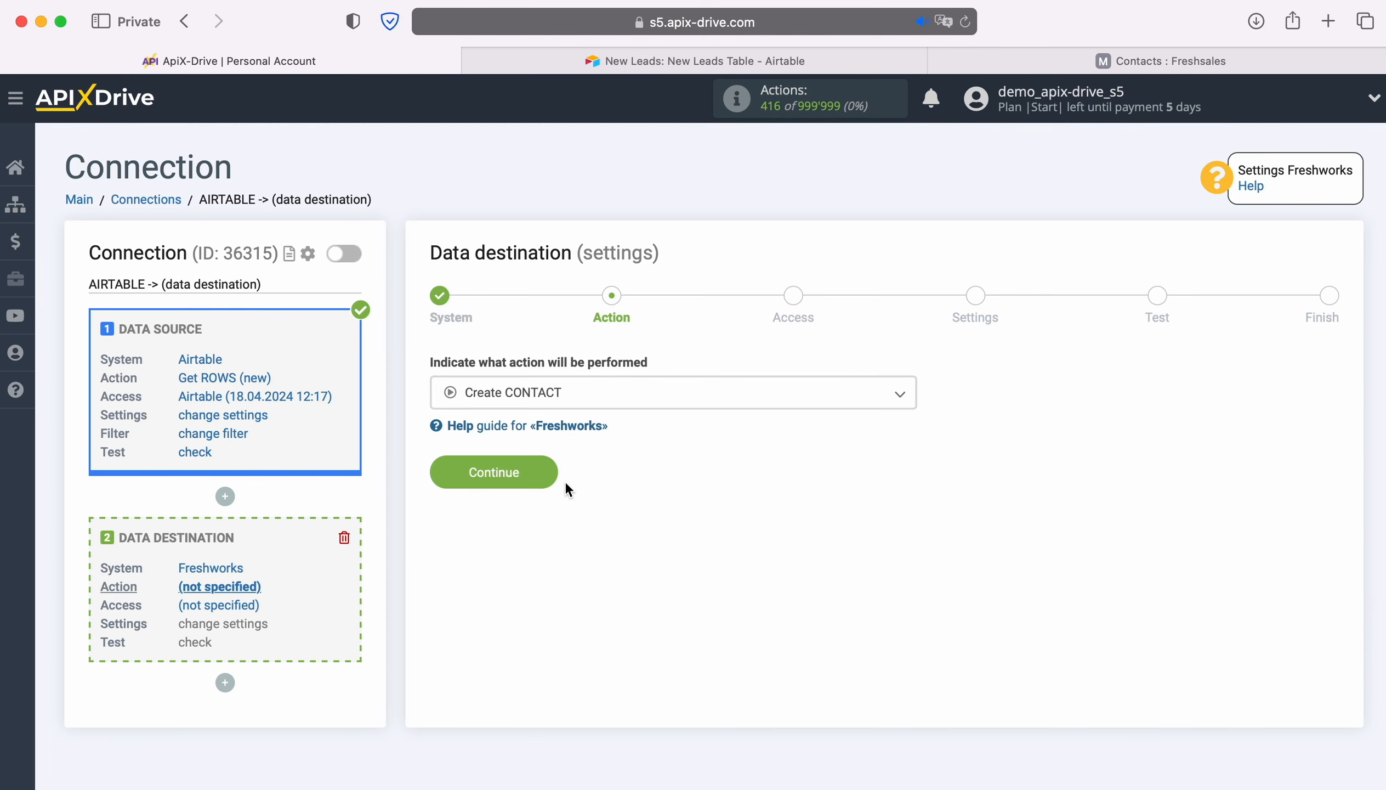
{"action": "left_click", "coordinate": [548, 473]}
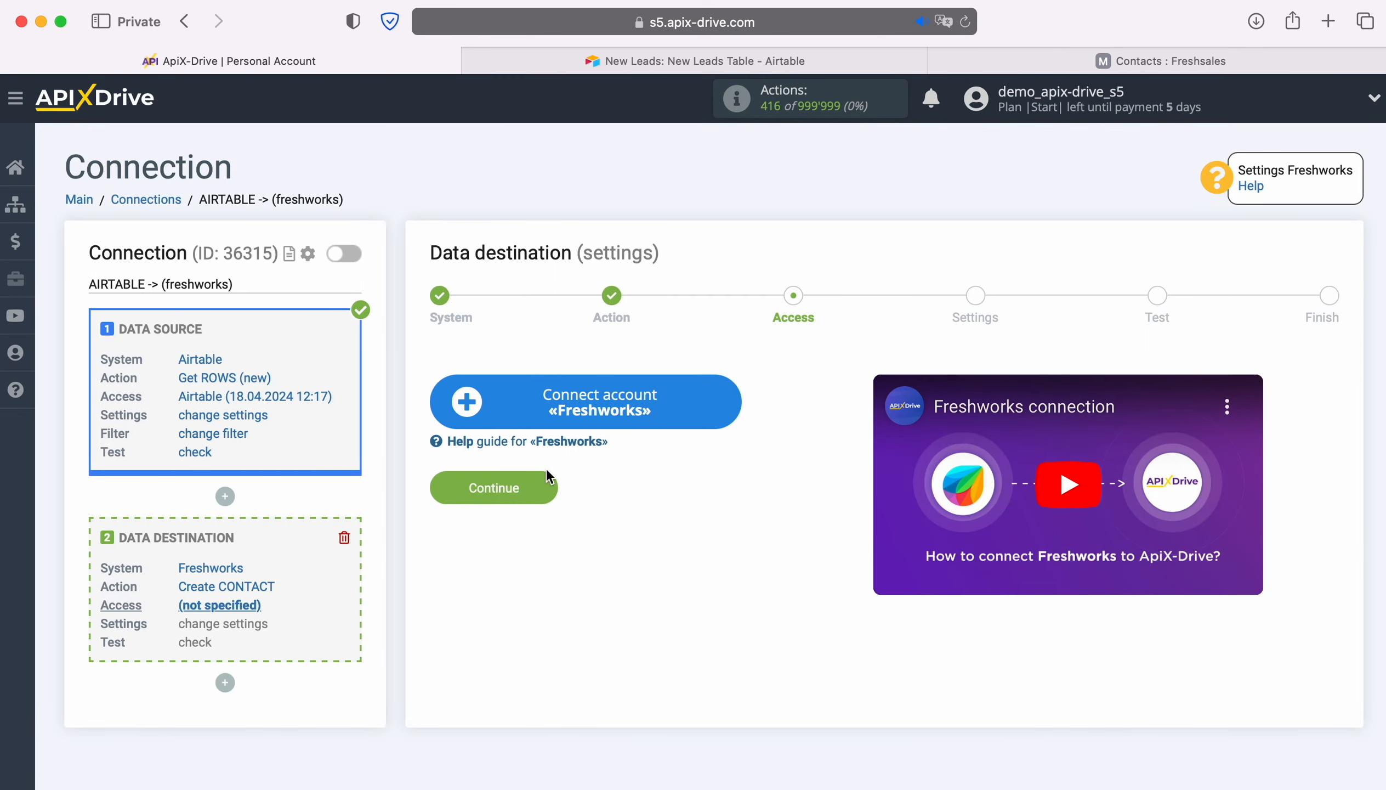
{"action": "left_click", "coordinate": [720, 402]}
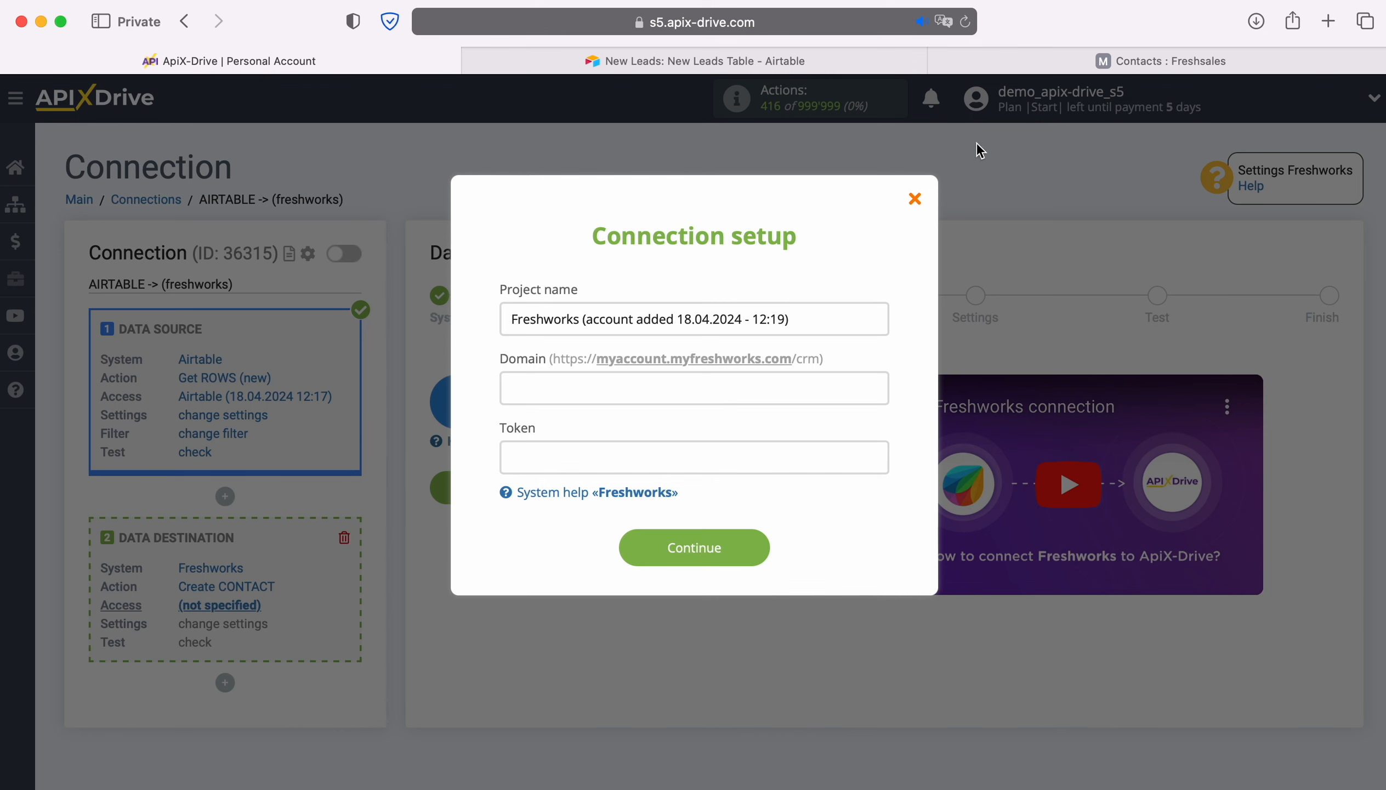
- Copy the myfreshworks.com domain from the Freshsales page address and paste it as the Domain in the ApiX-Drive connection setup
{"action": "left_click", "coordinate": [1099, 64]}
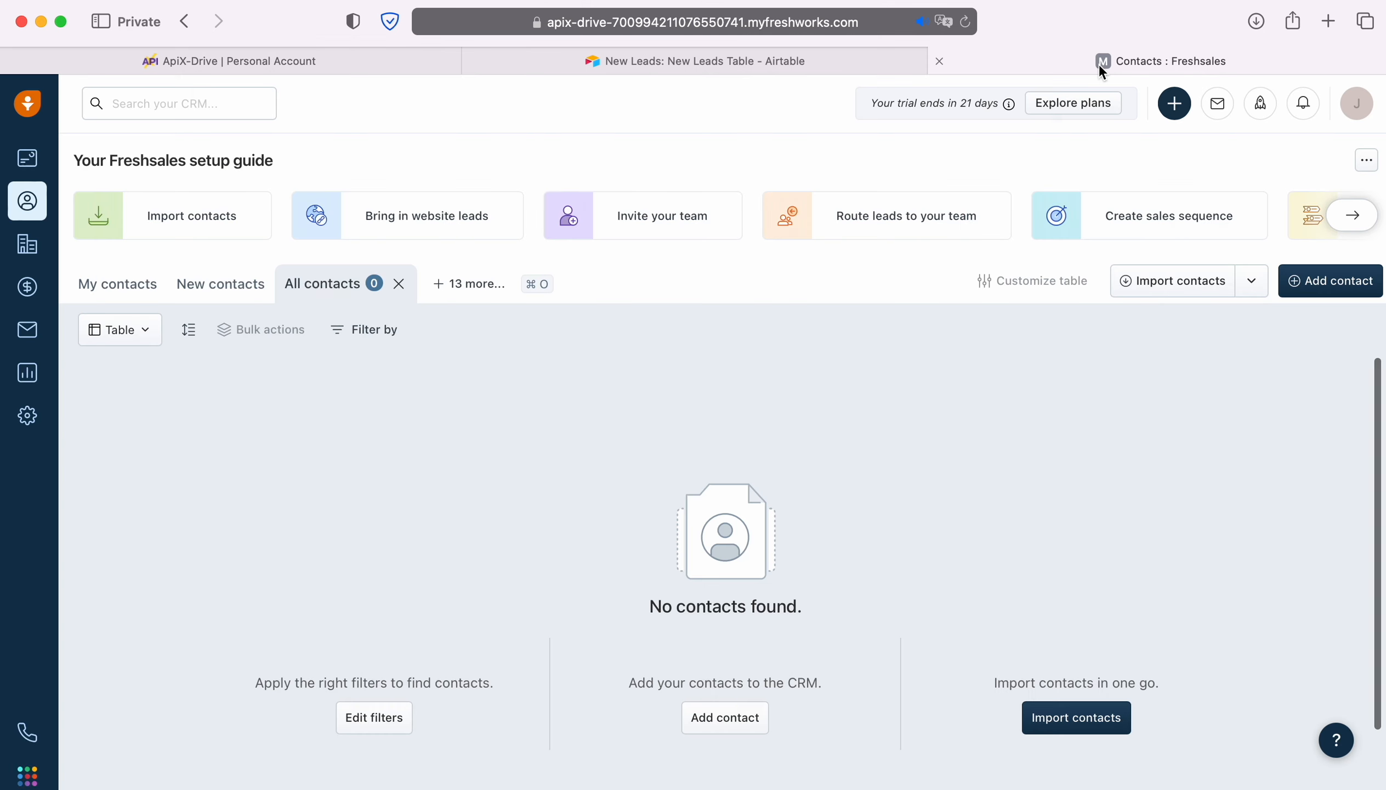
{"action": "left_click", "coordinate": [857, 25]}
{"action": "left_click", "coordinate": [857, 24]}
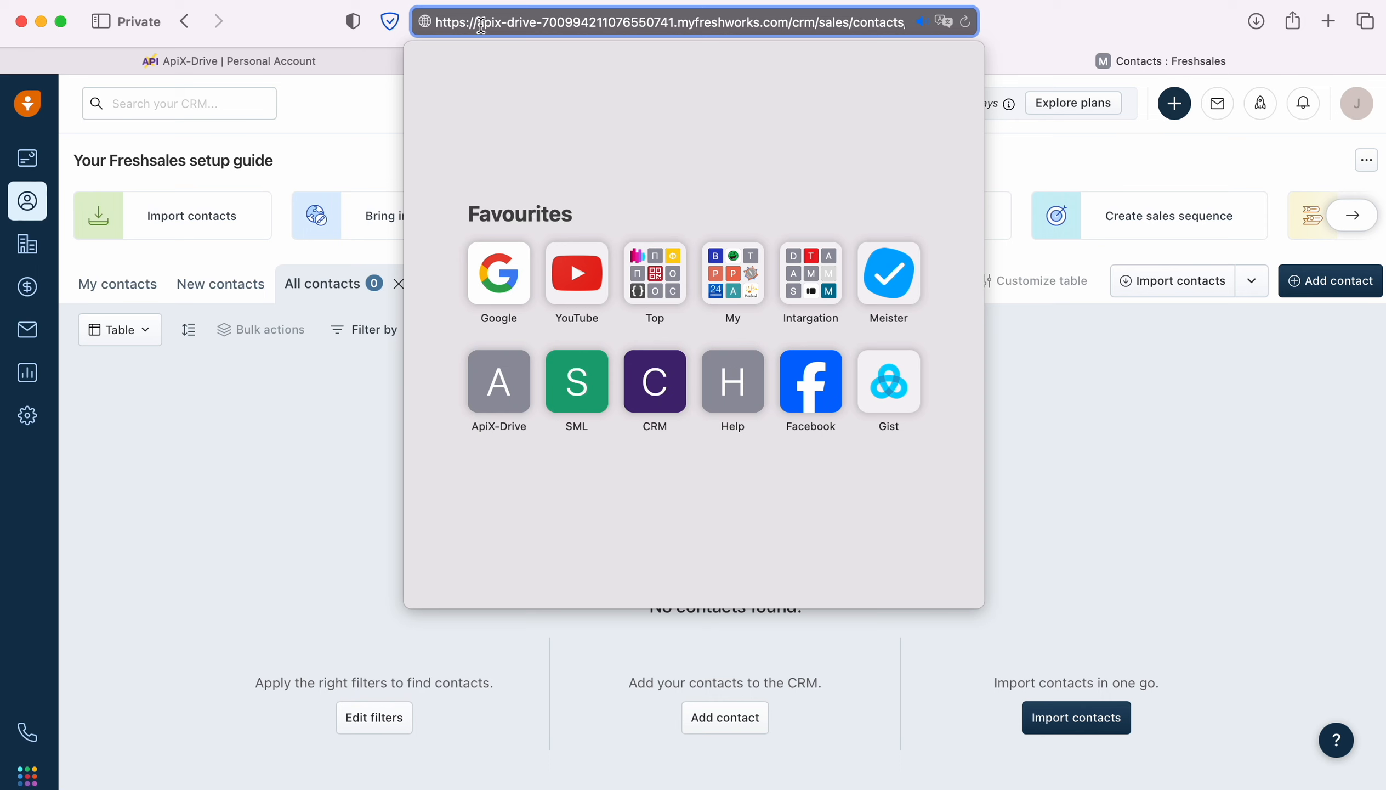
{"action": "left_click_drag", "start_coordinate": [476, 23], "coordinate": [791, 25]}
{"action": "right_click", "coordinate": [740, 26]}
{"action": "left_click", "coordinate": [759, 55]}
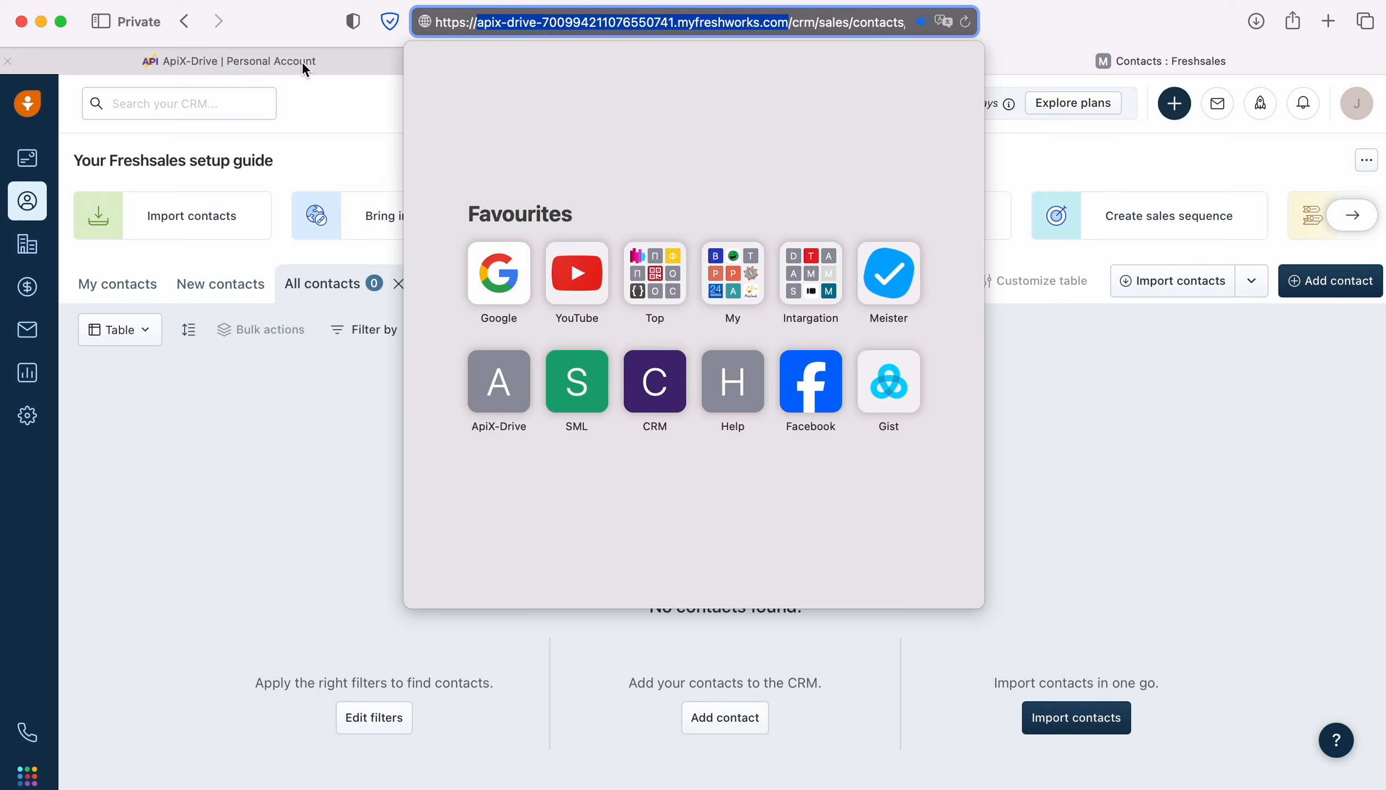
{"action": "left_click", "coordinate": [286, 61]}
{"action": "right_click", "coordinate": [516, 391]}
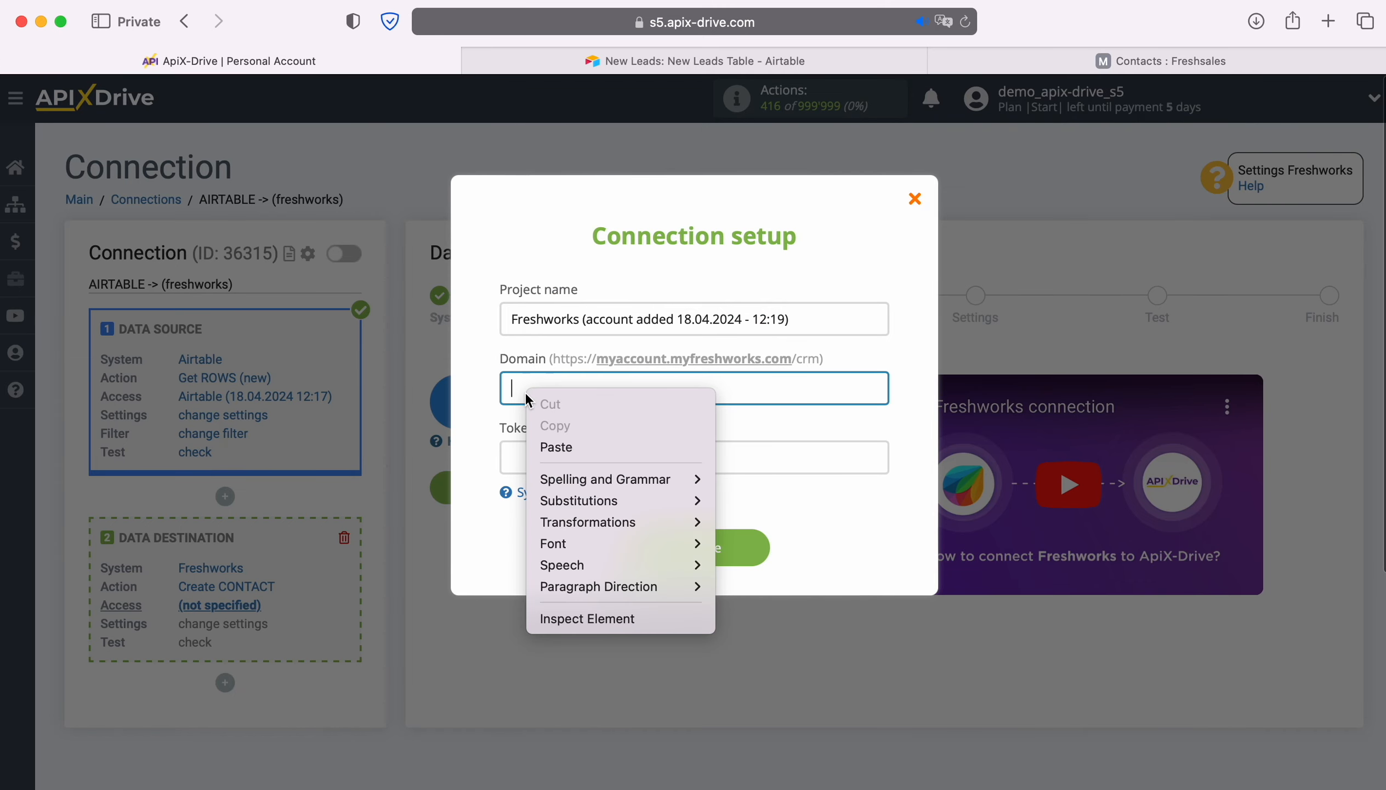
{"action": "left_click", "coordinate": [565, 447]}
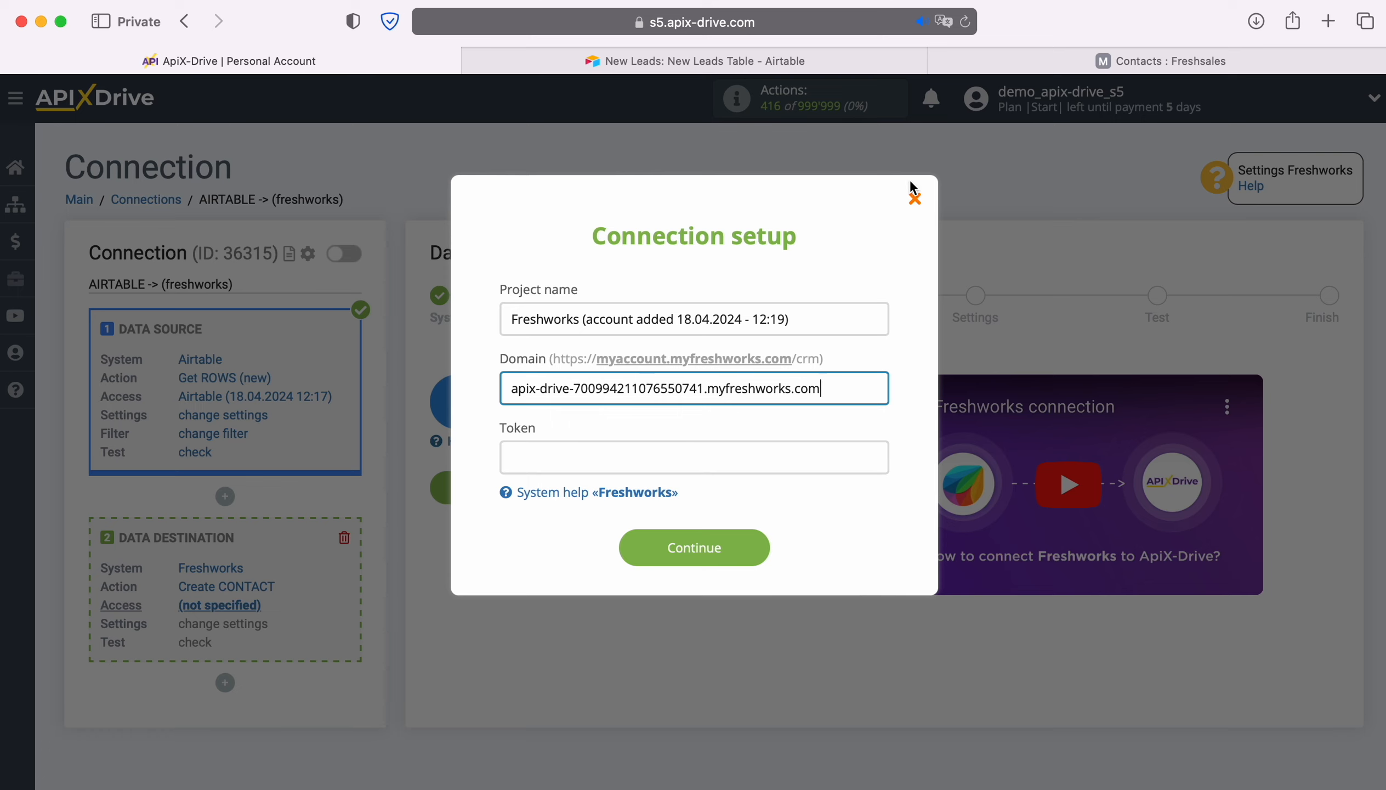
- In Freshsales, open API Settings under Apps & Integrations, pass the verification to reveal the CRM API key, and copy it
{"action": "left_click", "coordinate": [1103, 60]}
{"action": "left_click", "coordinate": [26, 419]}
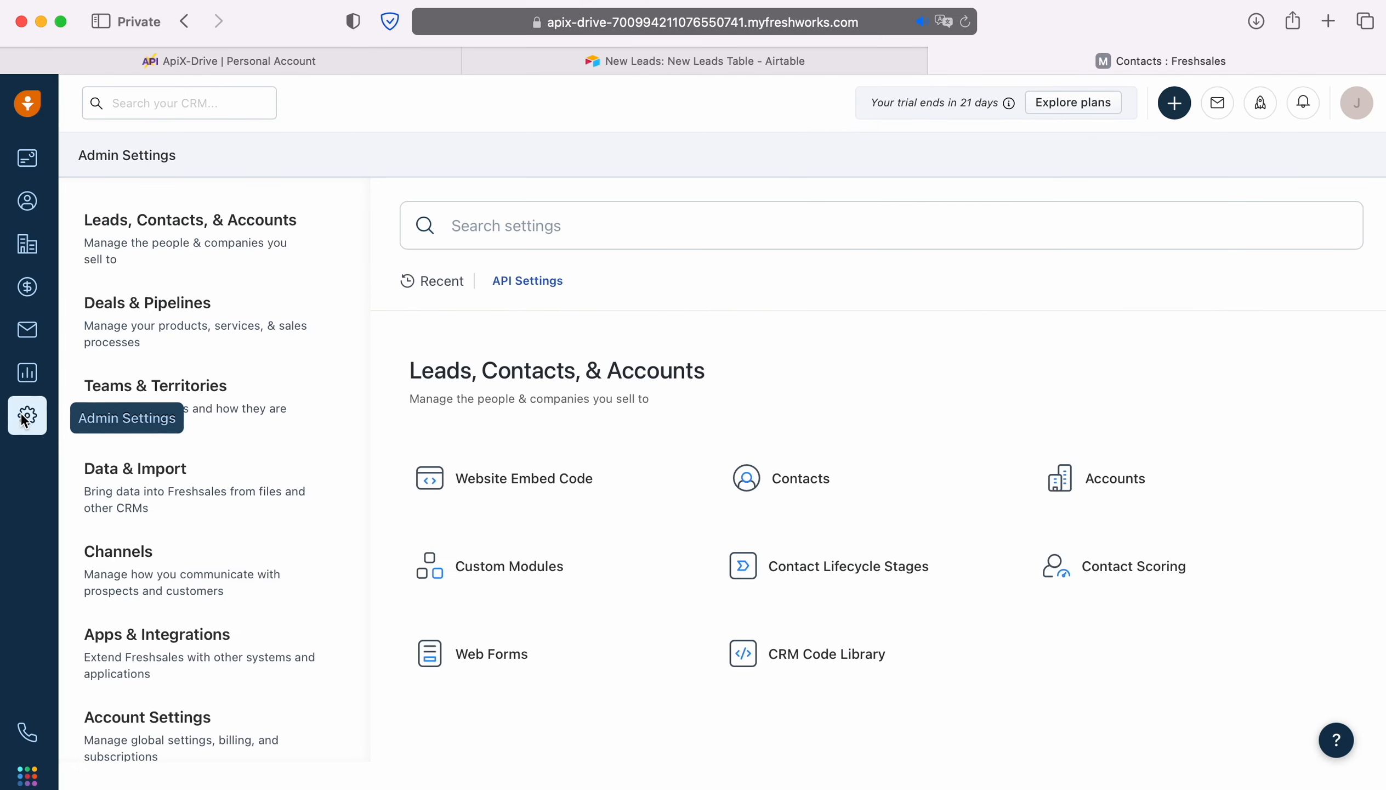
{"action": "left_click", "coordinate": [221, 637]}
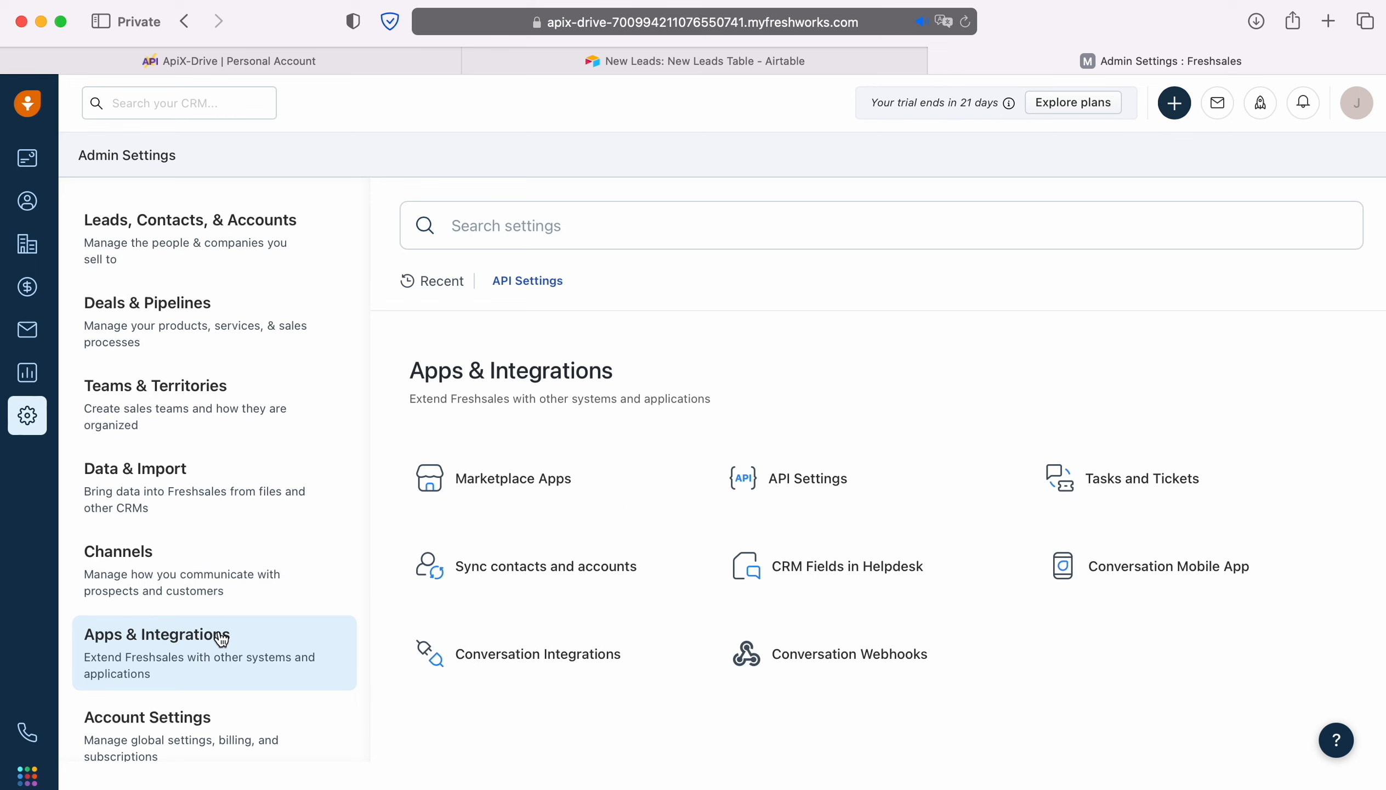
{"action": "left_click", "coordinate": [803, 483]}
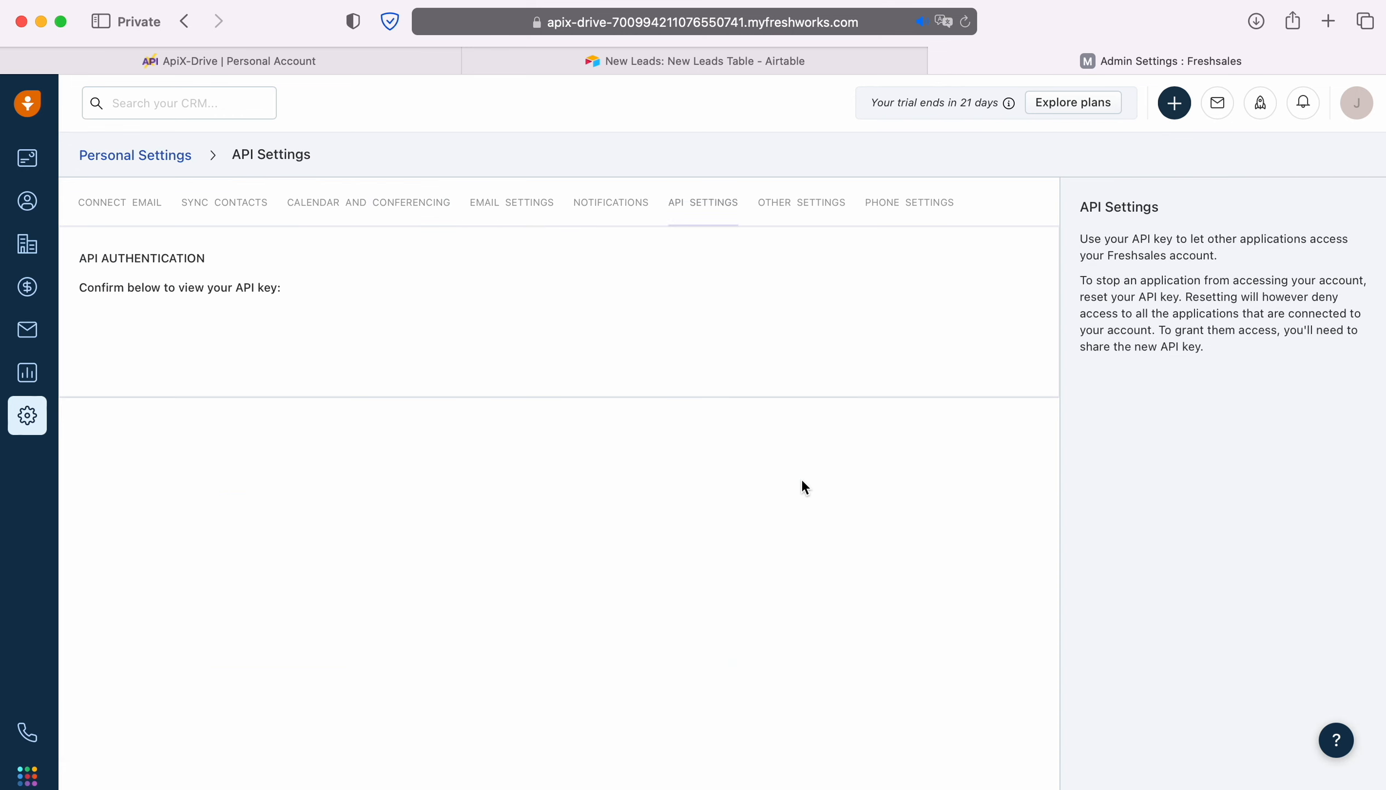
{"action": "left_click", "coordinate": [99, 340]}
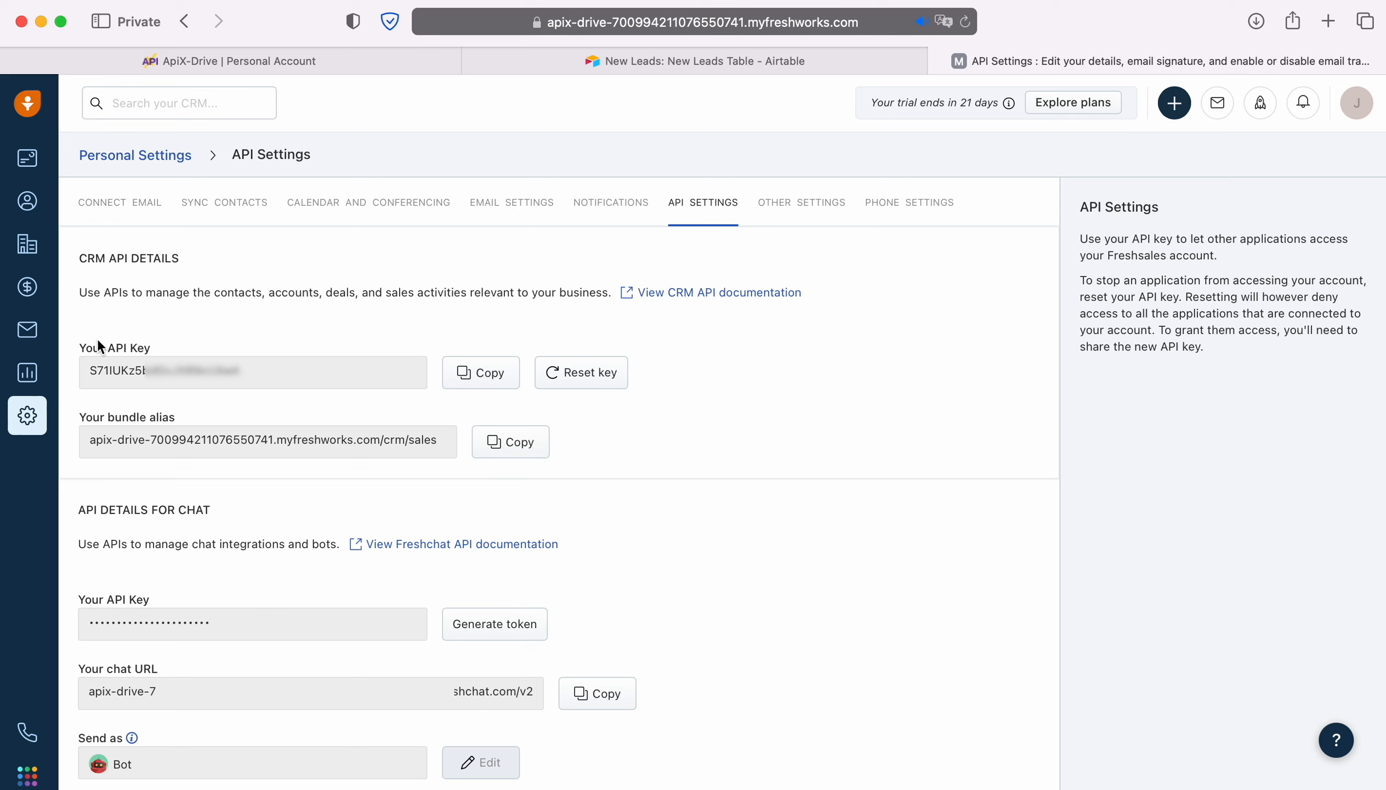
{"action": "left_click", "coordinate": [490, 380]}
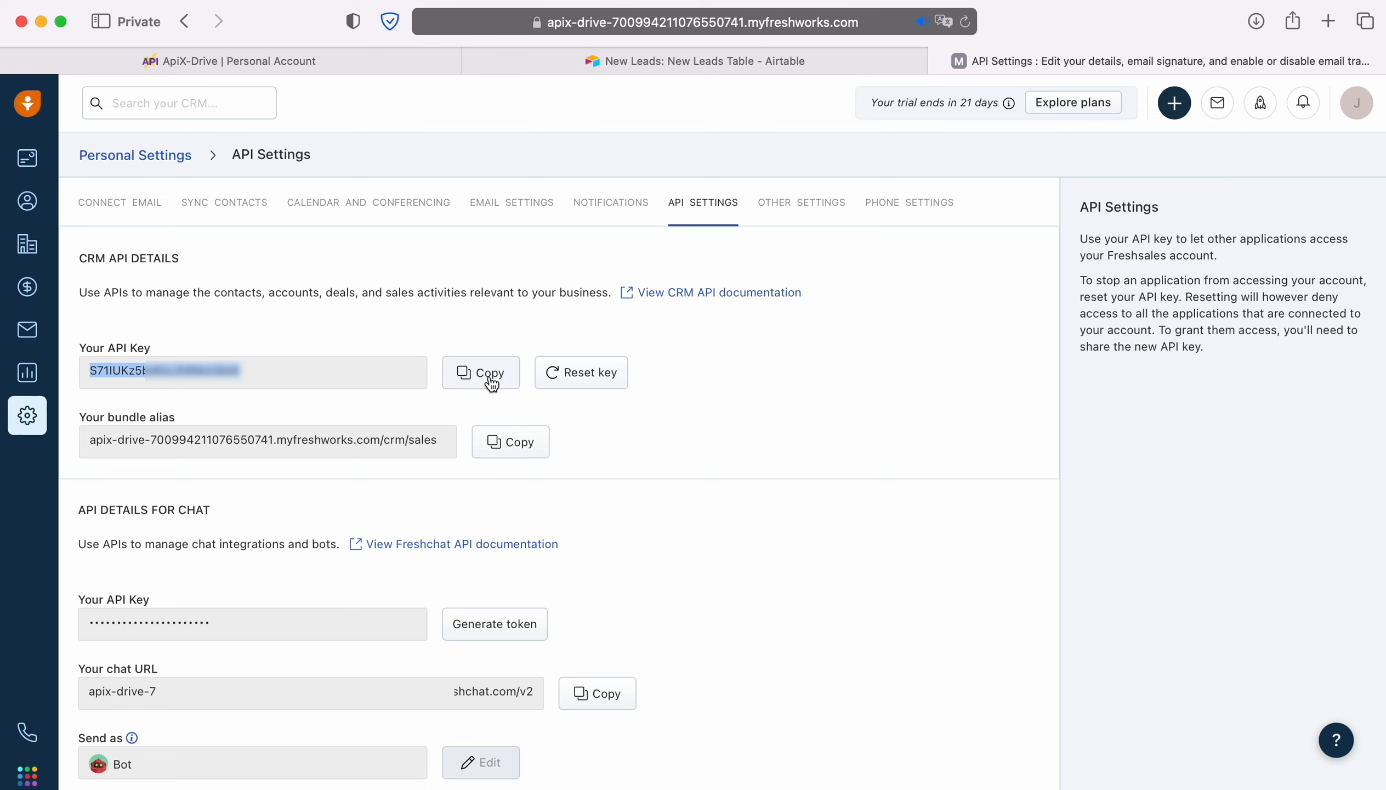
- Return to ApiX-Drive, paste the API key as the Token in the connection setup, and save the account
{"action": "left_click", "coordinate": [169, 59]}
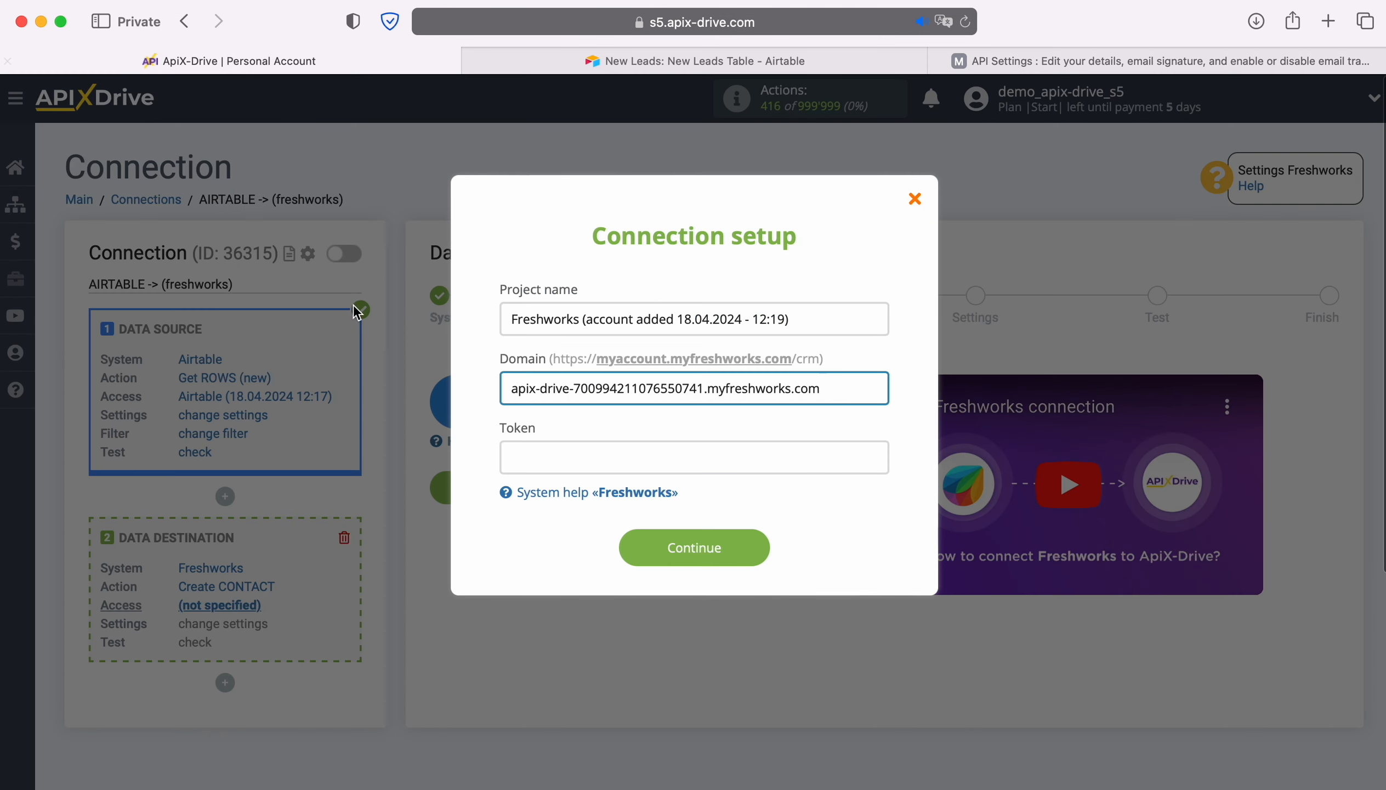
{"action": "right_click", "coordinate": [533, 456]}
{"action": "left_click", "coordinate": [566, 502]}
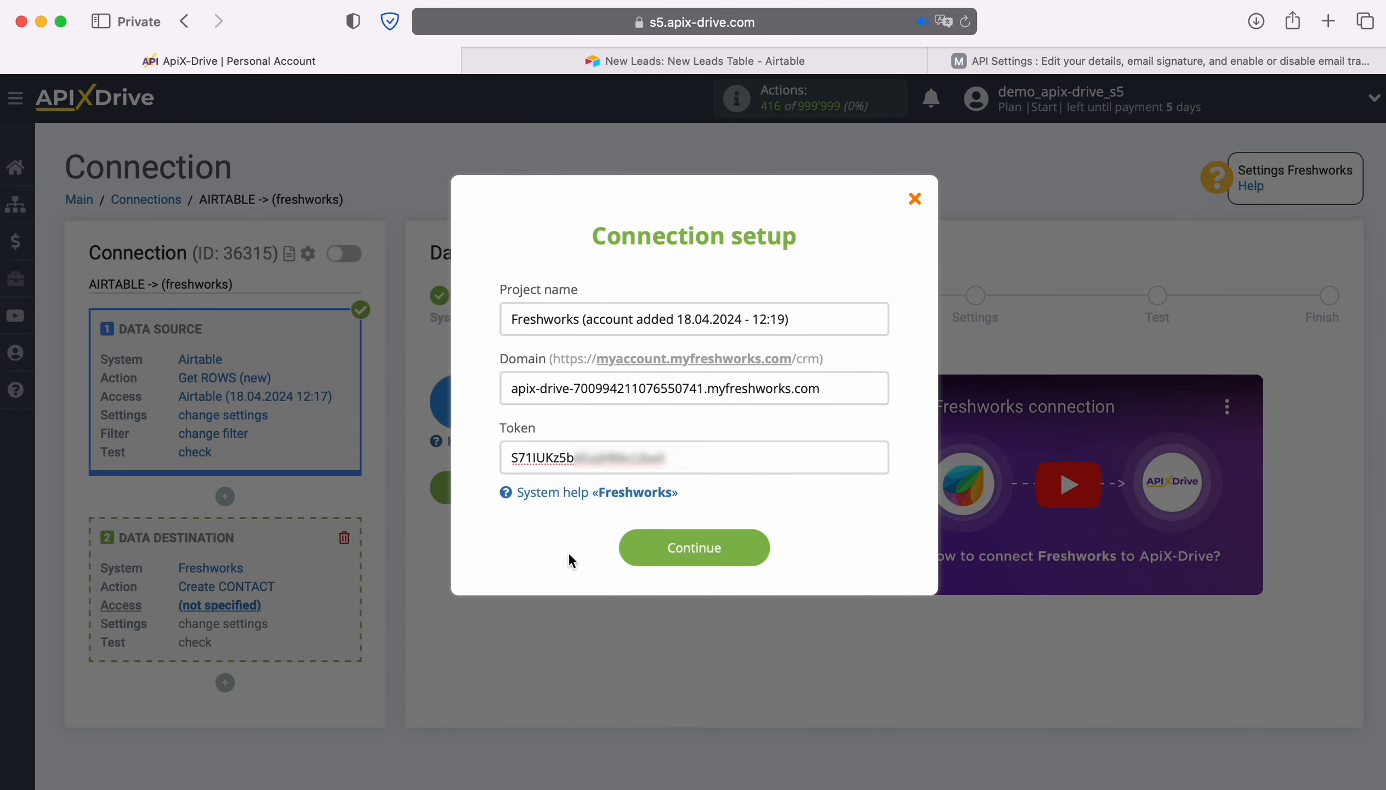
{"action": "left_click", "coordinate": [765, 553]}
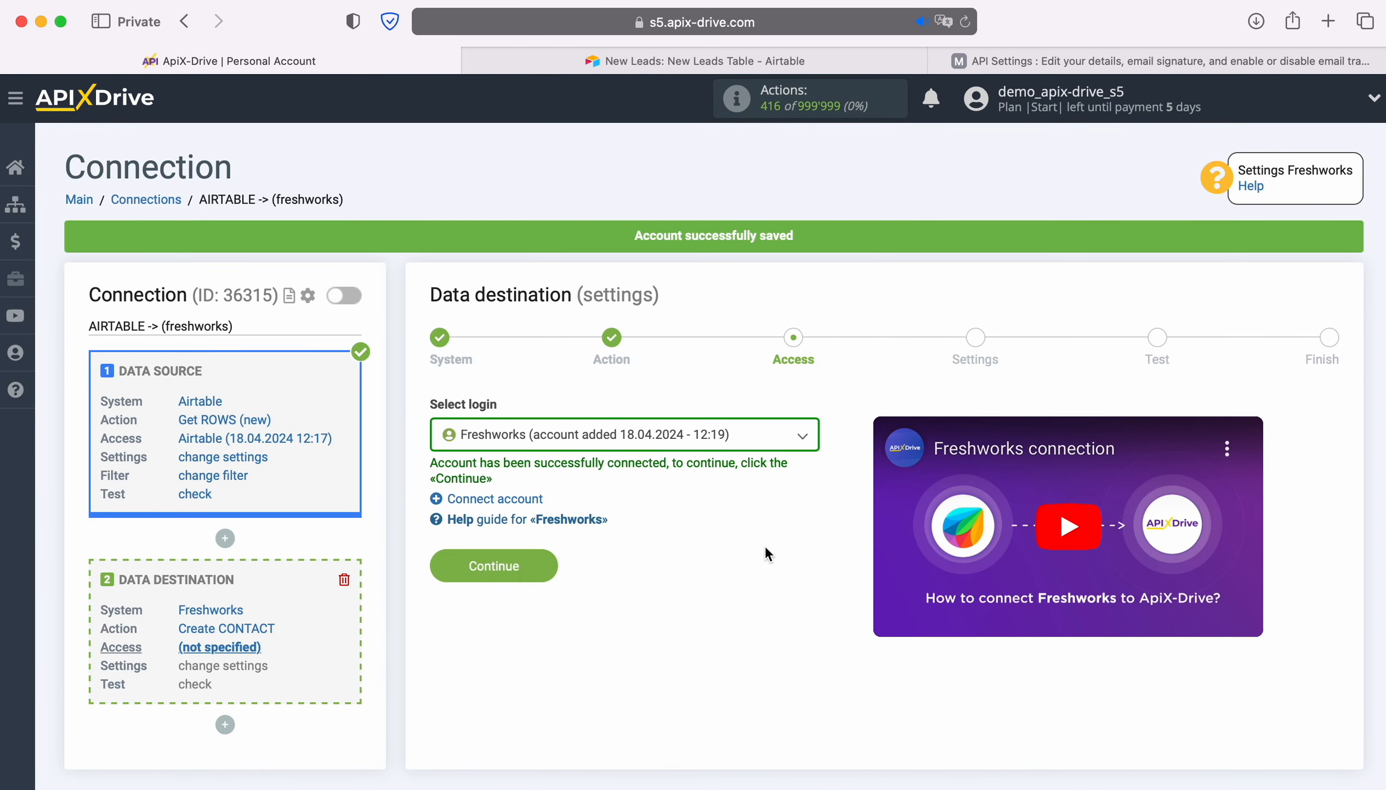
- Select the newly added Freshworks account as the login and continue to the data destination settings
{"action": "left_click", "coordinate": [745, 440]}
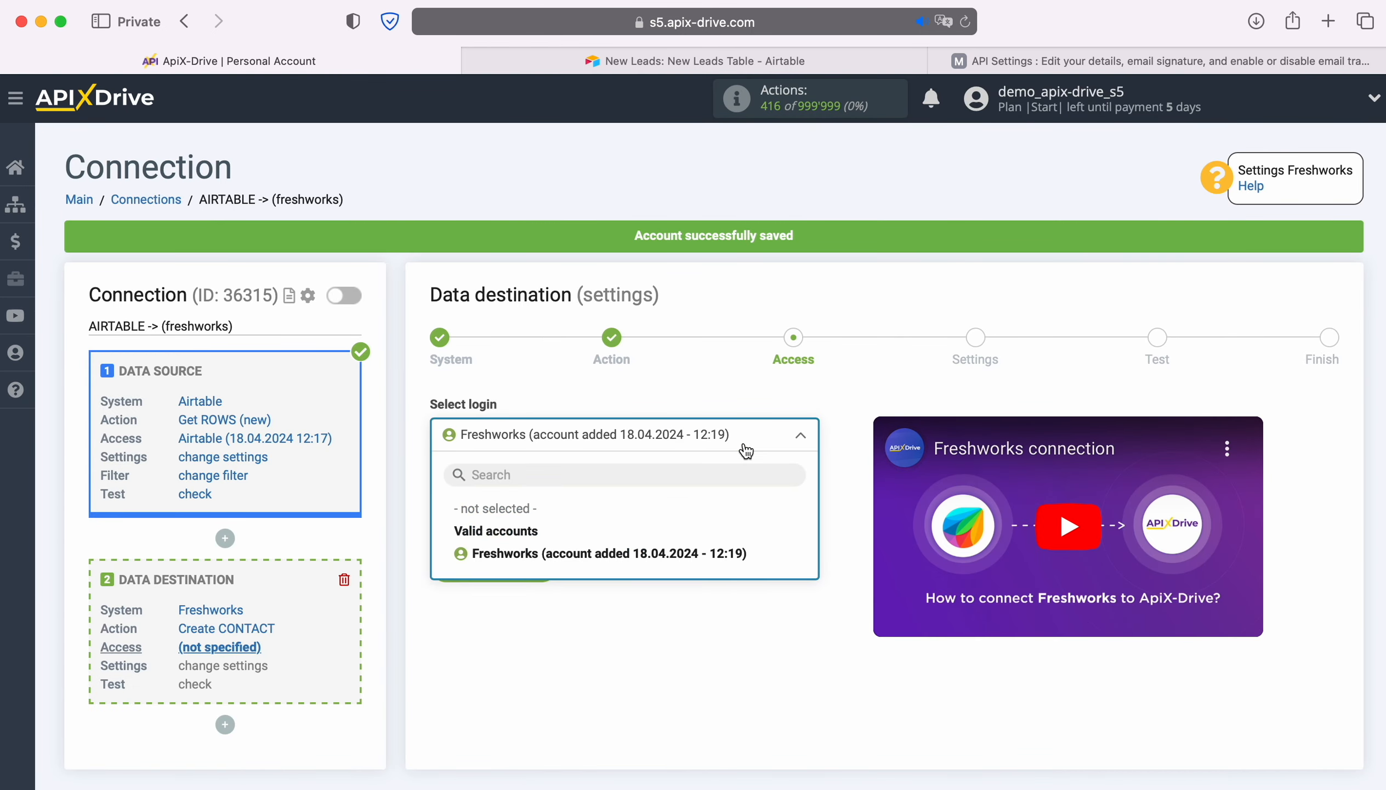
{"action": "left_click", "coordinate": [740, 553]}
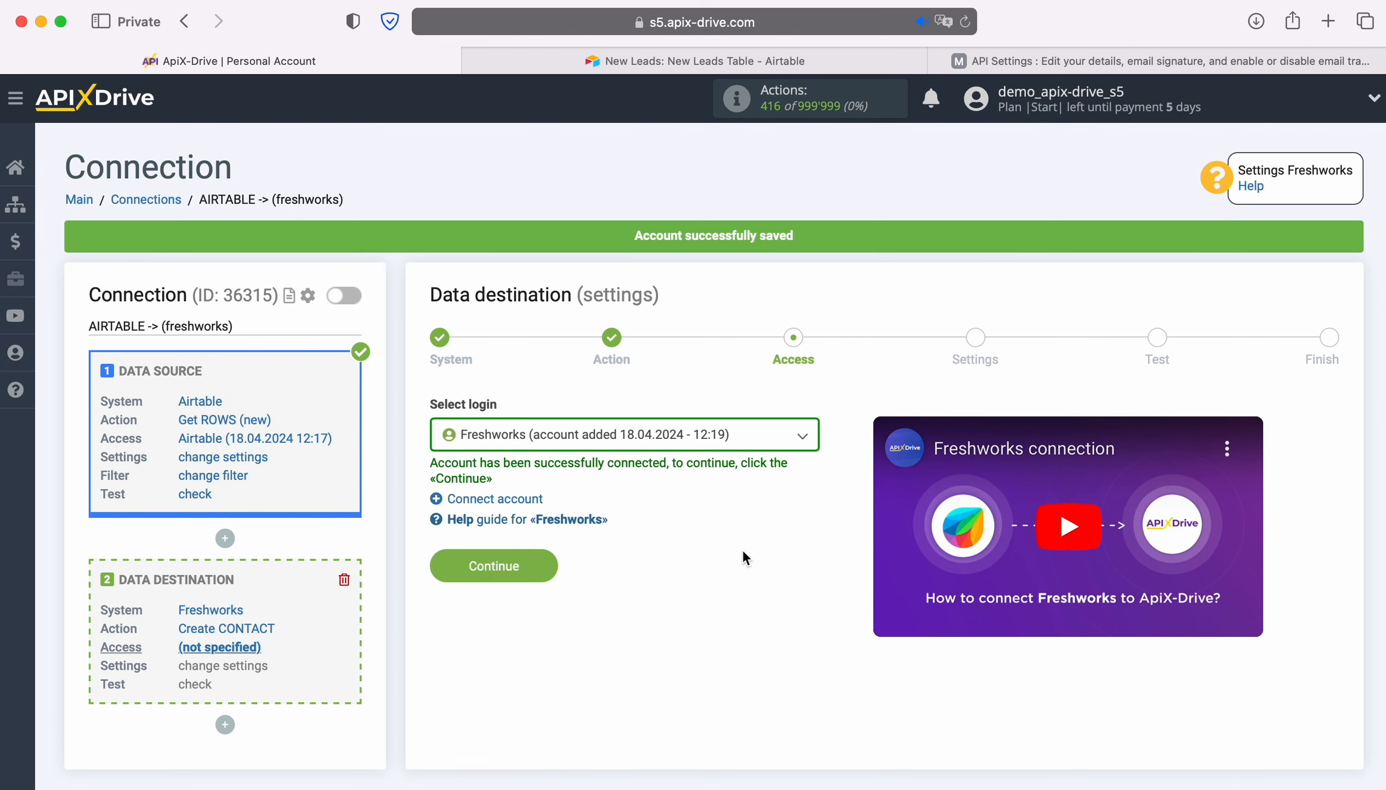
{"action": "left_click", "coordinate": [541, 558]}
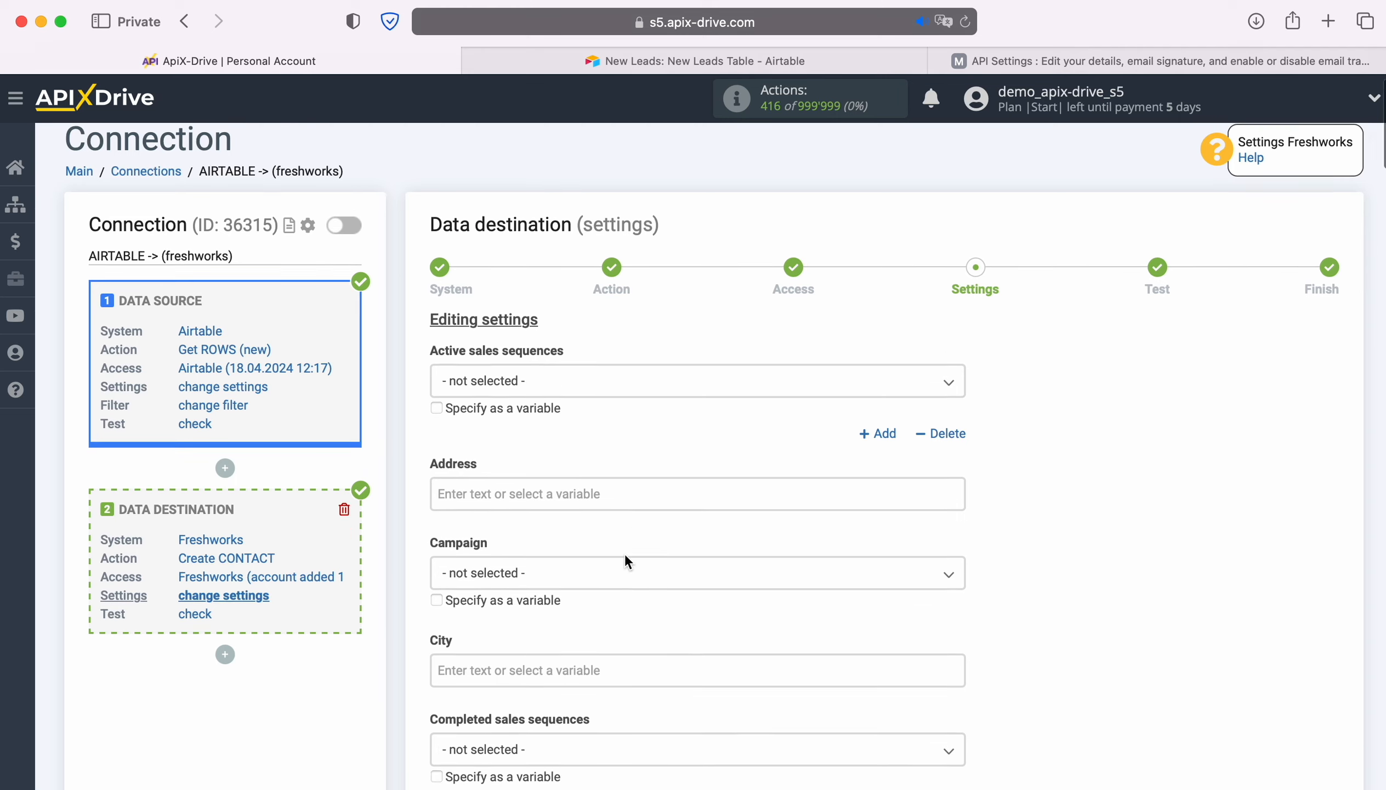
- Map the Freshworks contact's Email field to the Airtable Email variable
{"action": "scroll", "coordinate": [624, 553], "scroll_direction": "down", "scroll_amount": 5}
{"action": "scroll", "coordinate": [624, 552], "scroll_direction": "down", "scroll_amount": 6}
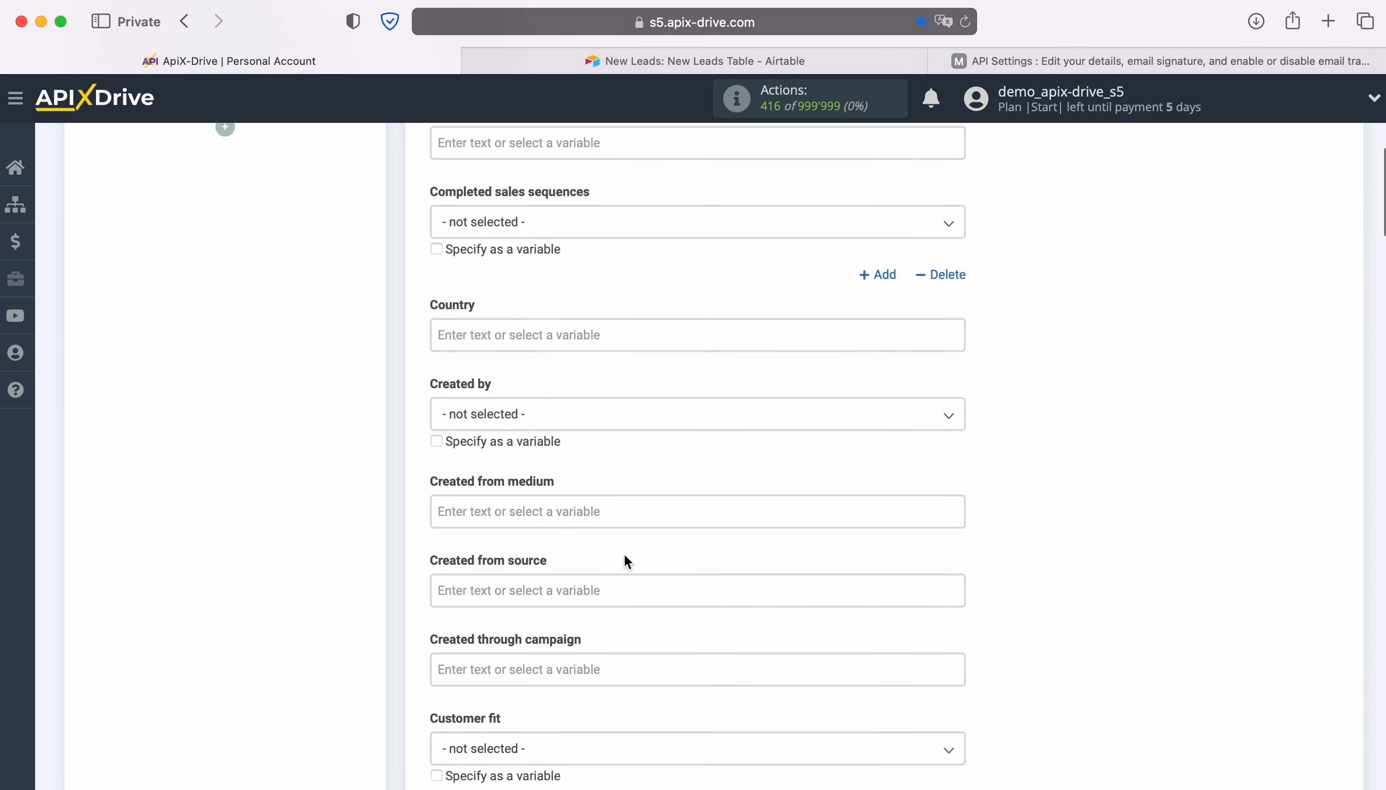
{"action": "scroll", "coordinate": [624, 552], "scroll_direction": "down", "scroll_amount": 2}
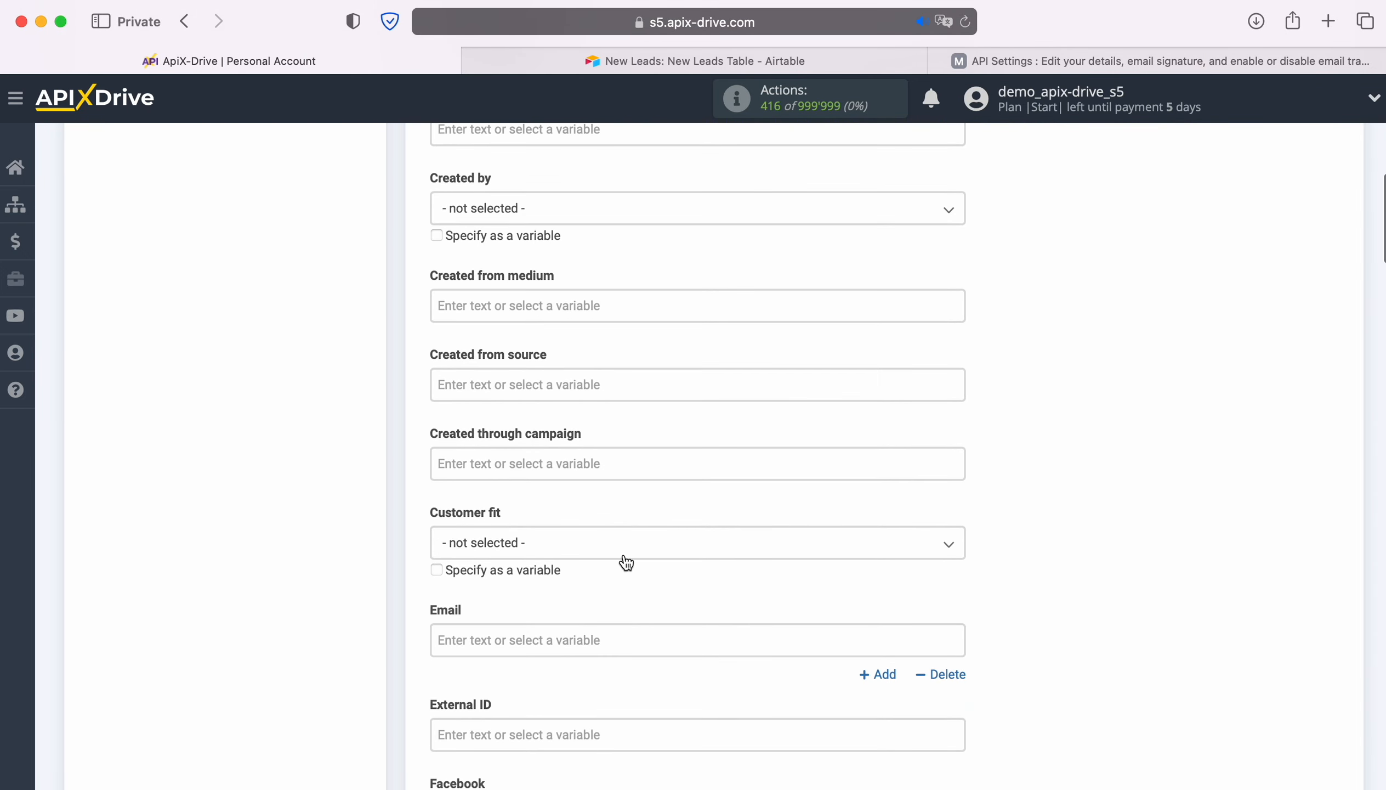
{"action": "scroll", "coordinate": [624, 553], "scroll_direction": "down", "scroll_amount": 2}
{"action": "left_click", "coordinate": [537, 530]}
{"action": "scroll", "coordinate": [536, 530], "scroll_direction": "down", "scroll_amount": 6}
{"action": "scroll", "coordinate": [917, 465], "scroll_direction": "down", "scroll_amount": 3}
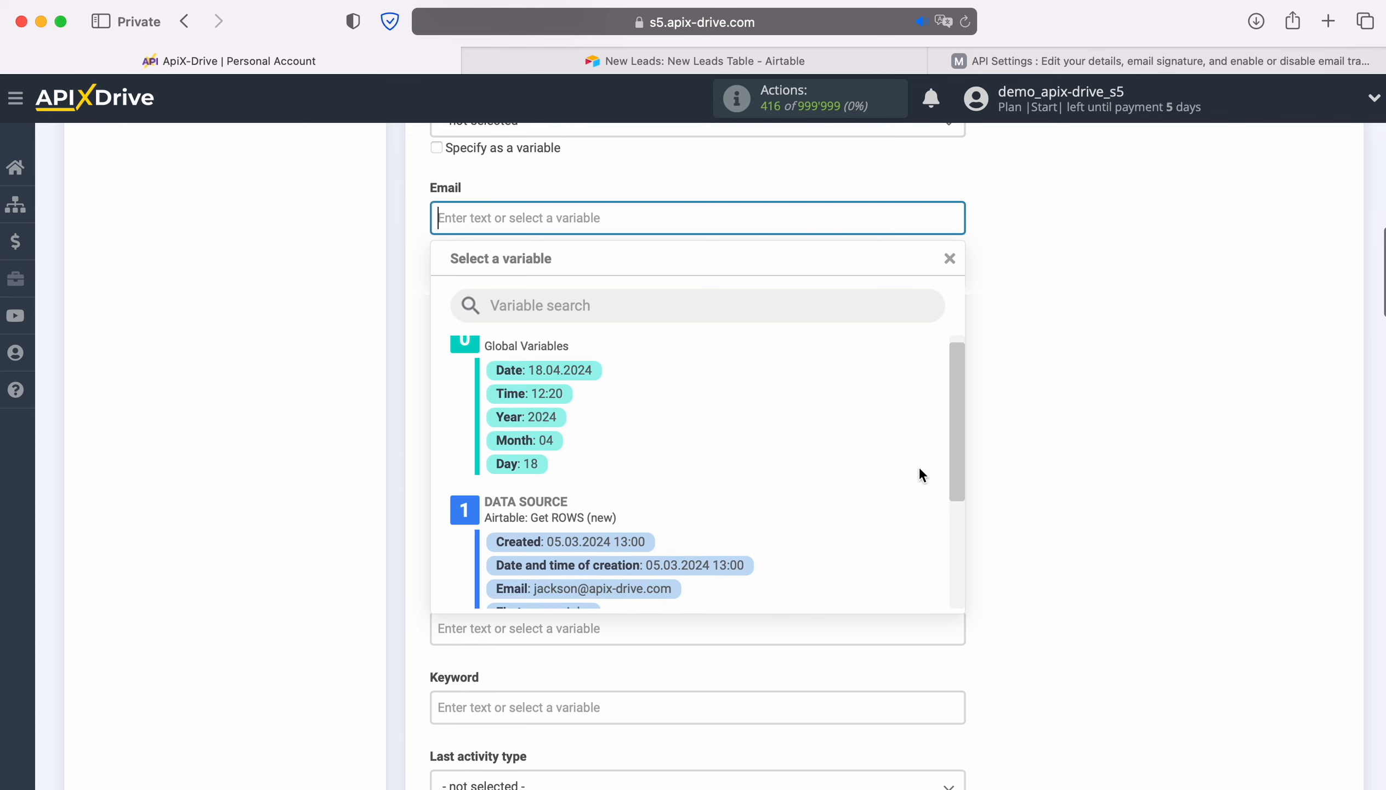
{"action": "left_click", "coordinate": [642, 498]}
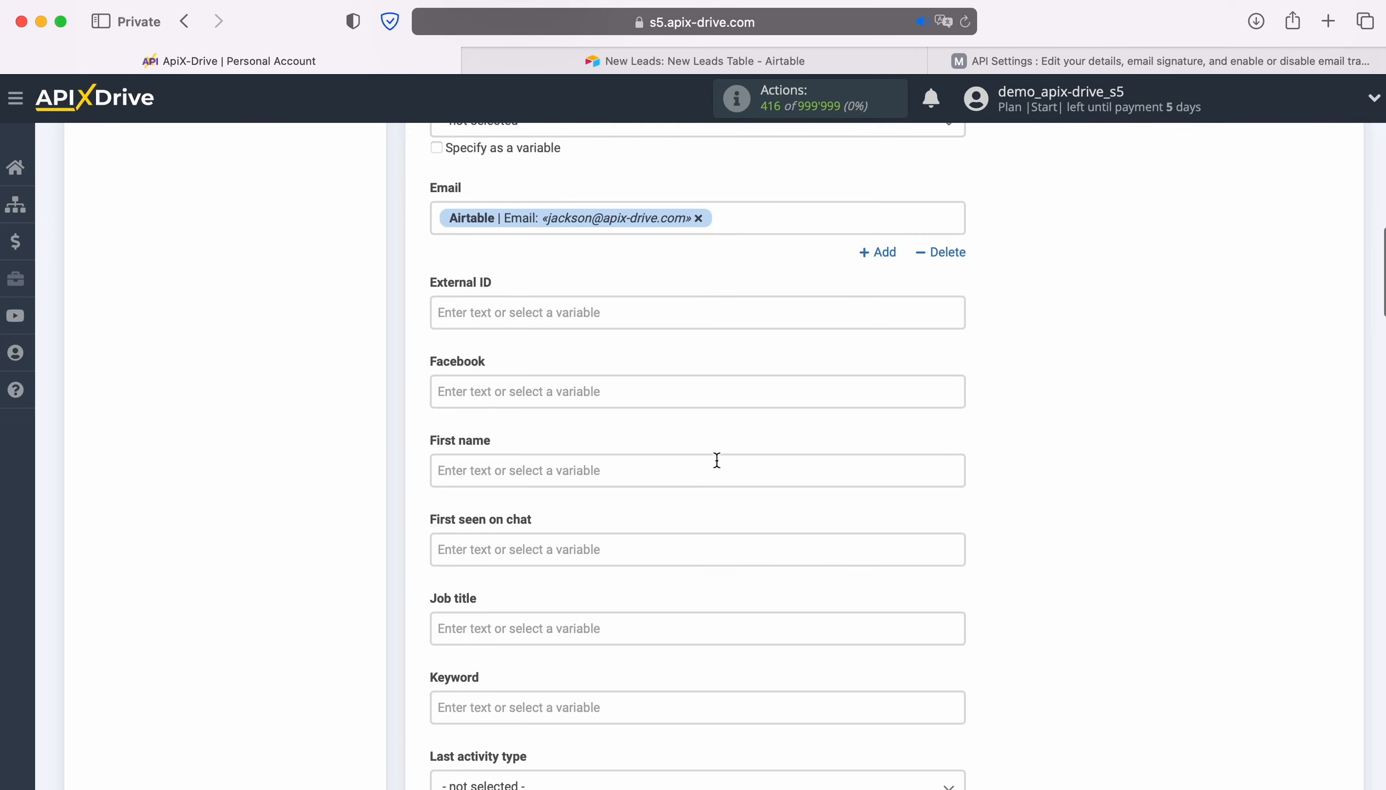
- Map the contact's First name field to the Airtable First name variable
{"action": "scroll", "coordinate": [733, 455], "scroll_direction": "down", "scroll_amount": 2}
{"action": "left_click", "coordinate": [592, 385]}
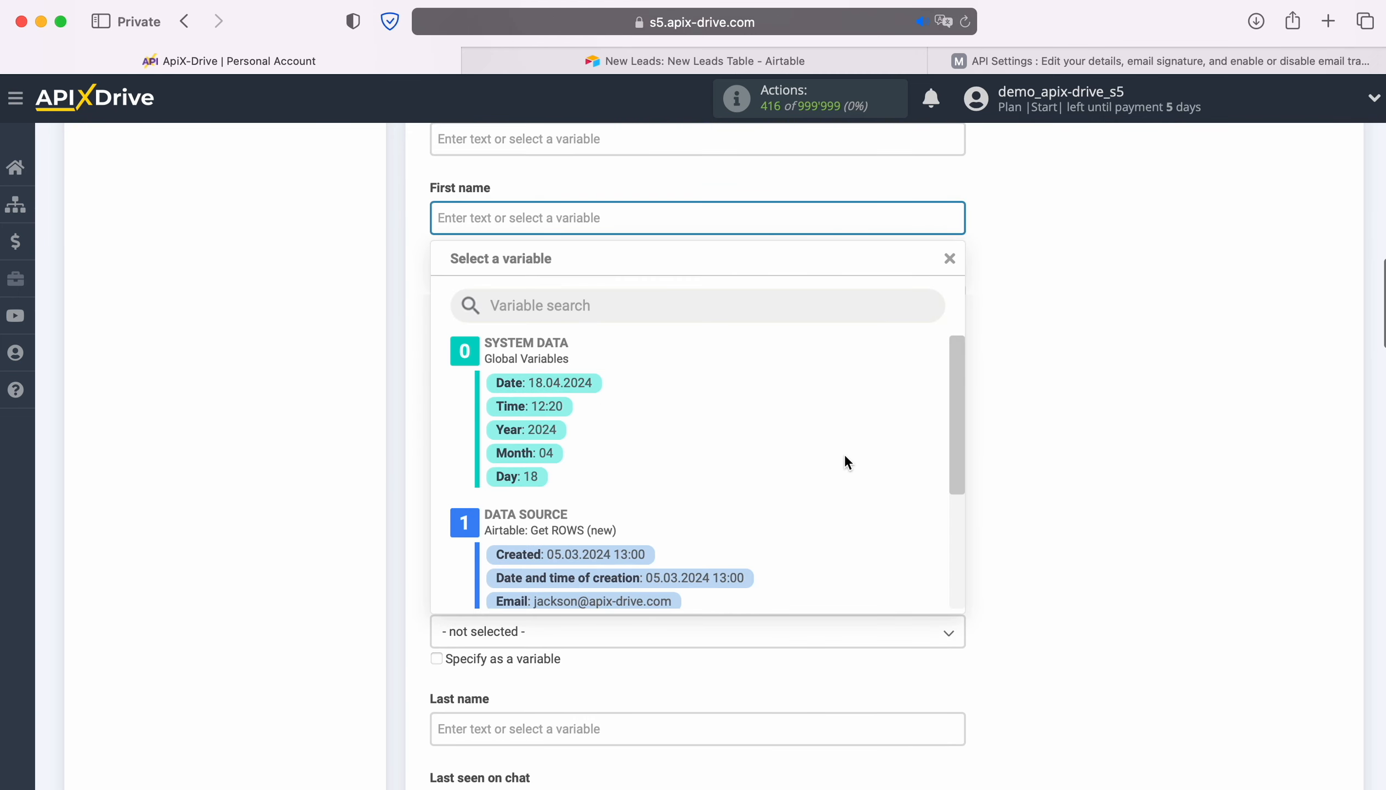
{"action": "scroll", "coordinate": [845, 453], "scroll_direction": "down", "scroll_amount": 5}
{"action": "left_click", "coordinate": [574, 495]}
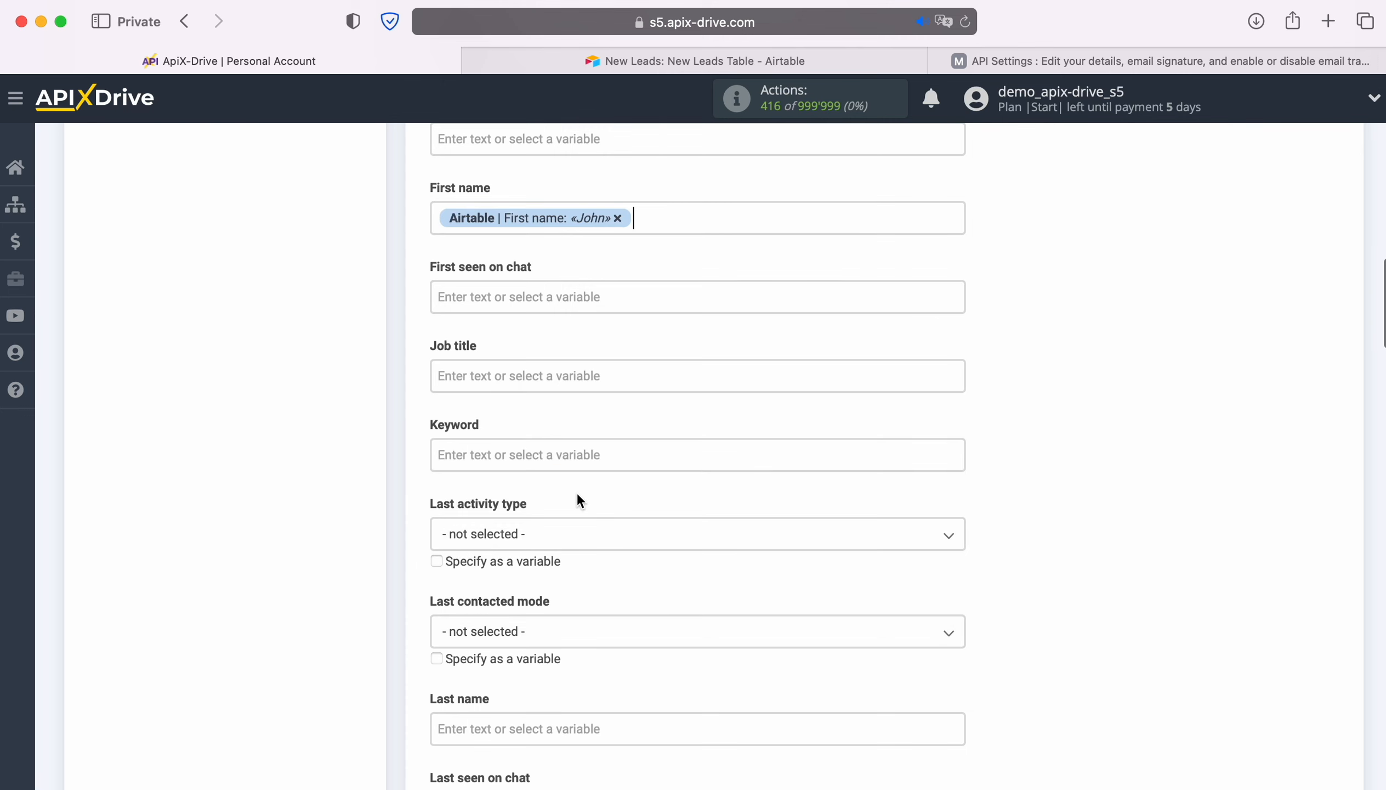
- Map the contact's Last name field to the Airtable Last name variable
{"action": "scroll", "coordinate": [570, 472], "scroll_direction": "down", "scroll_amount": 1}
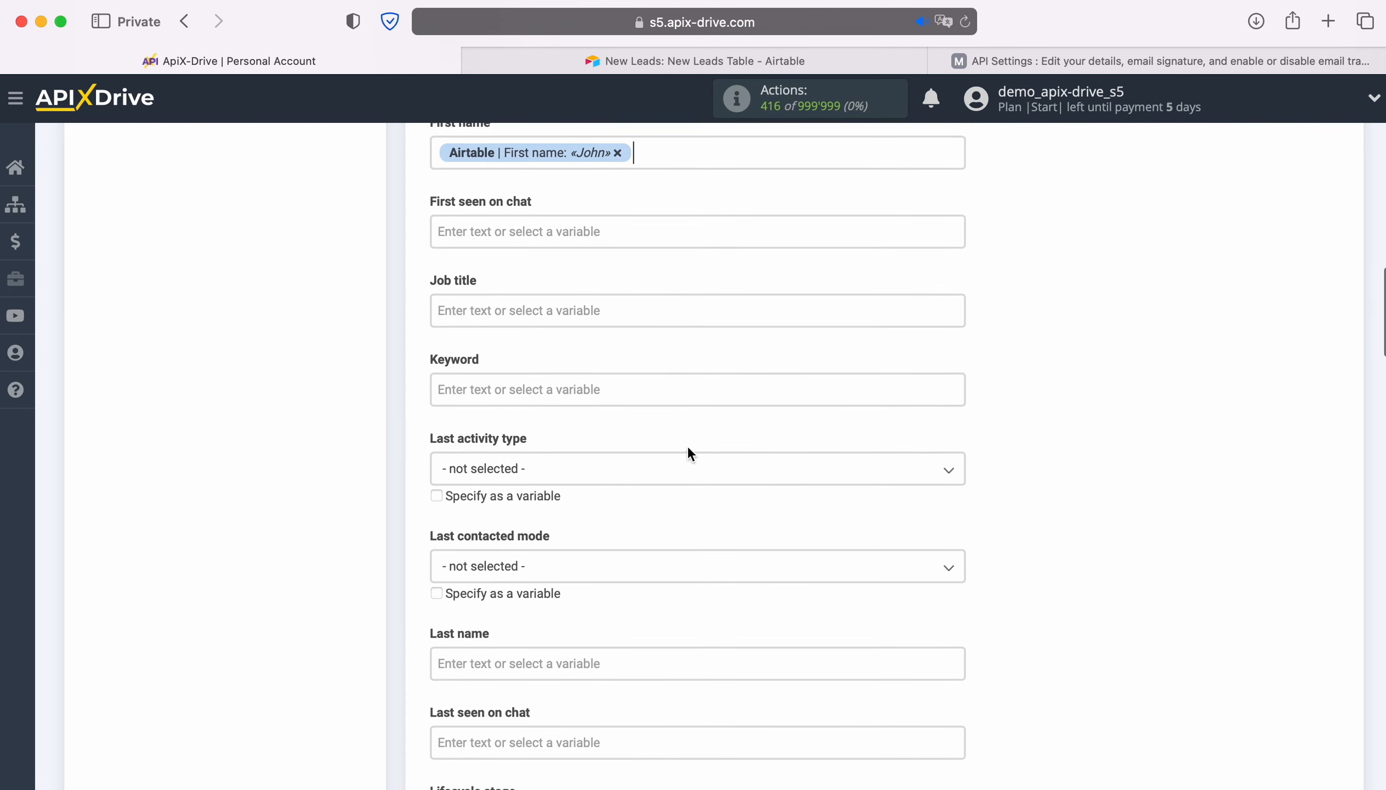
{"action": "scroll", "coordinate": [694, 448], "scroll_direction": "down", "scroll_amount": 1}
{"action": "scroll", "coordinate": [698, 453], "scroll_direction": "down", "scroll_amount": 3}
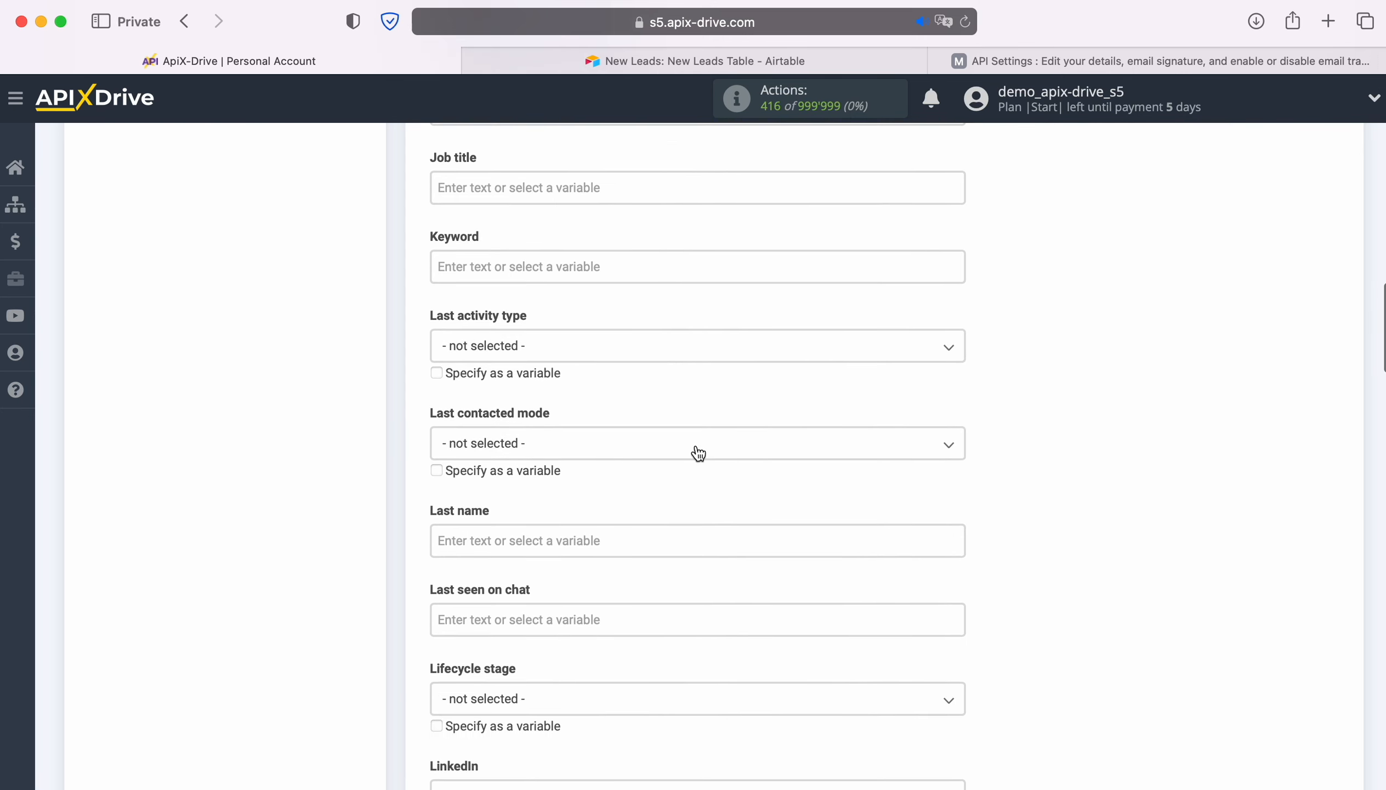
{"action": "scroll", "coordinate": [698, 453], "scroll_direction": "down", "scroll_amount": 2}
{"action": "left_click", "coordinate": [622, 430]}
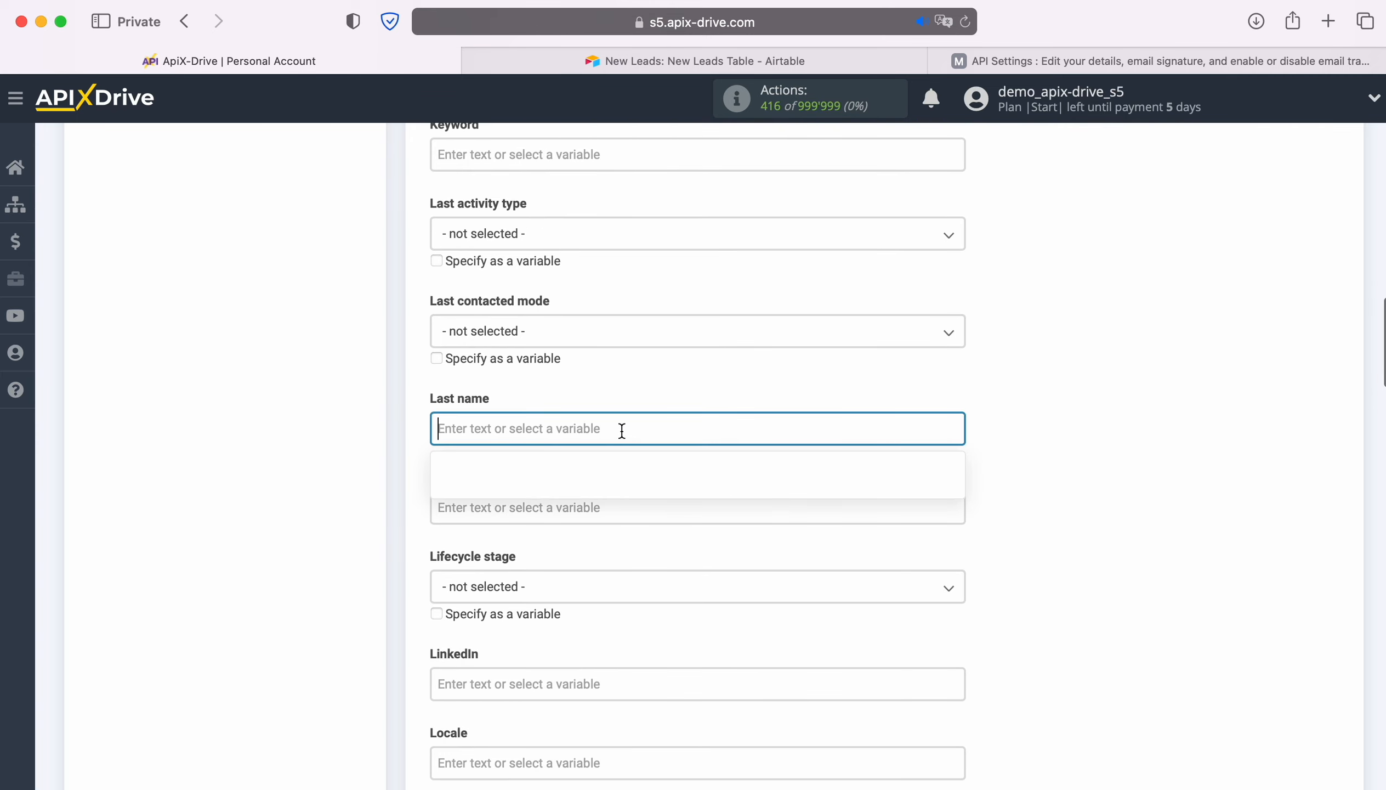
{"action": "scroll", "coordinate": [818, 443], "scroll_direction": "down", "scroll_amount": 3}
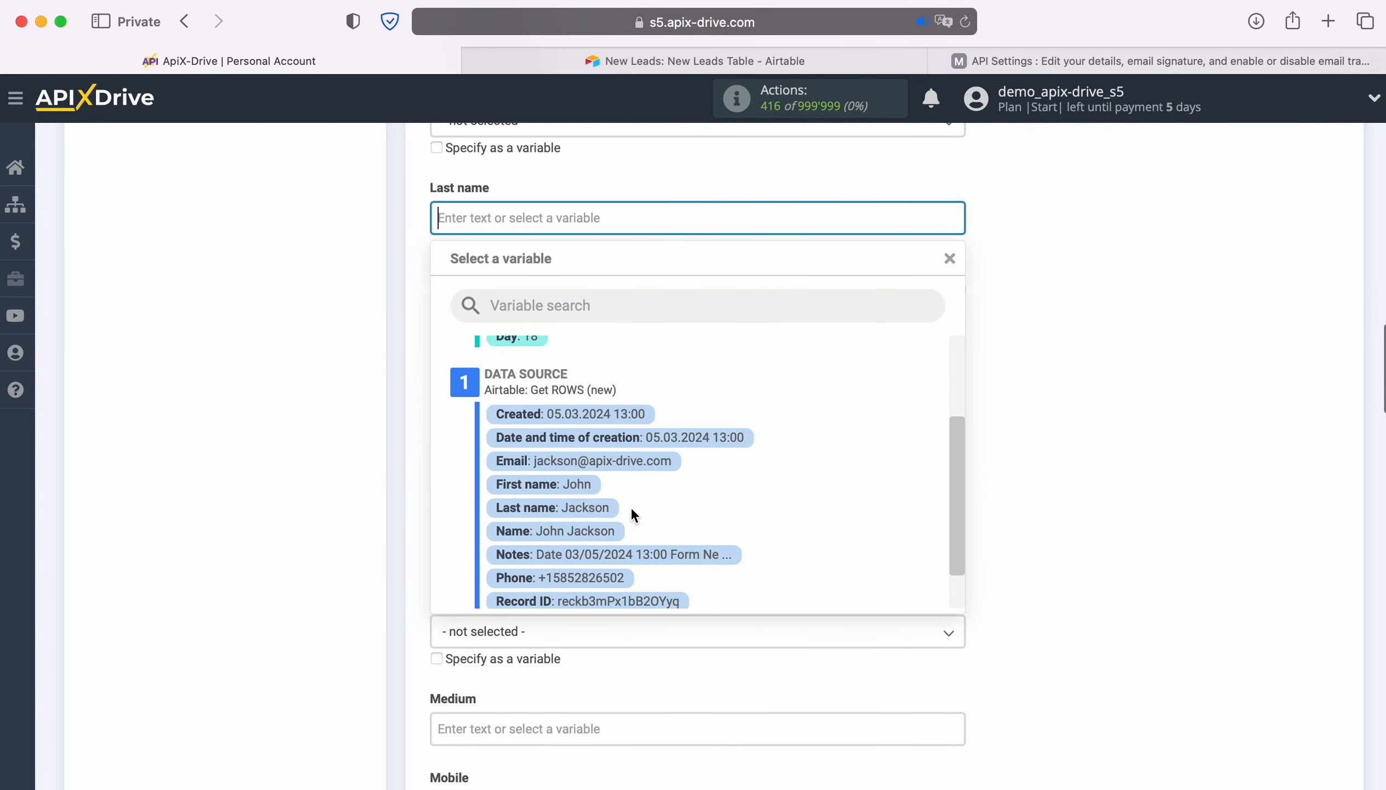
{"action": "left_click", "coordinate": [602, 509]}
- Map the contact's Mobile field to the Airtable Phone variable
{"action": "scroll", "coordinate": [715, 464], "scroll_direction": "down", "scroll_amount": 2}
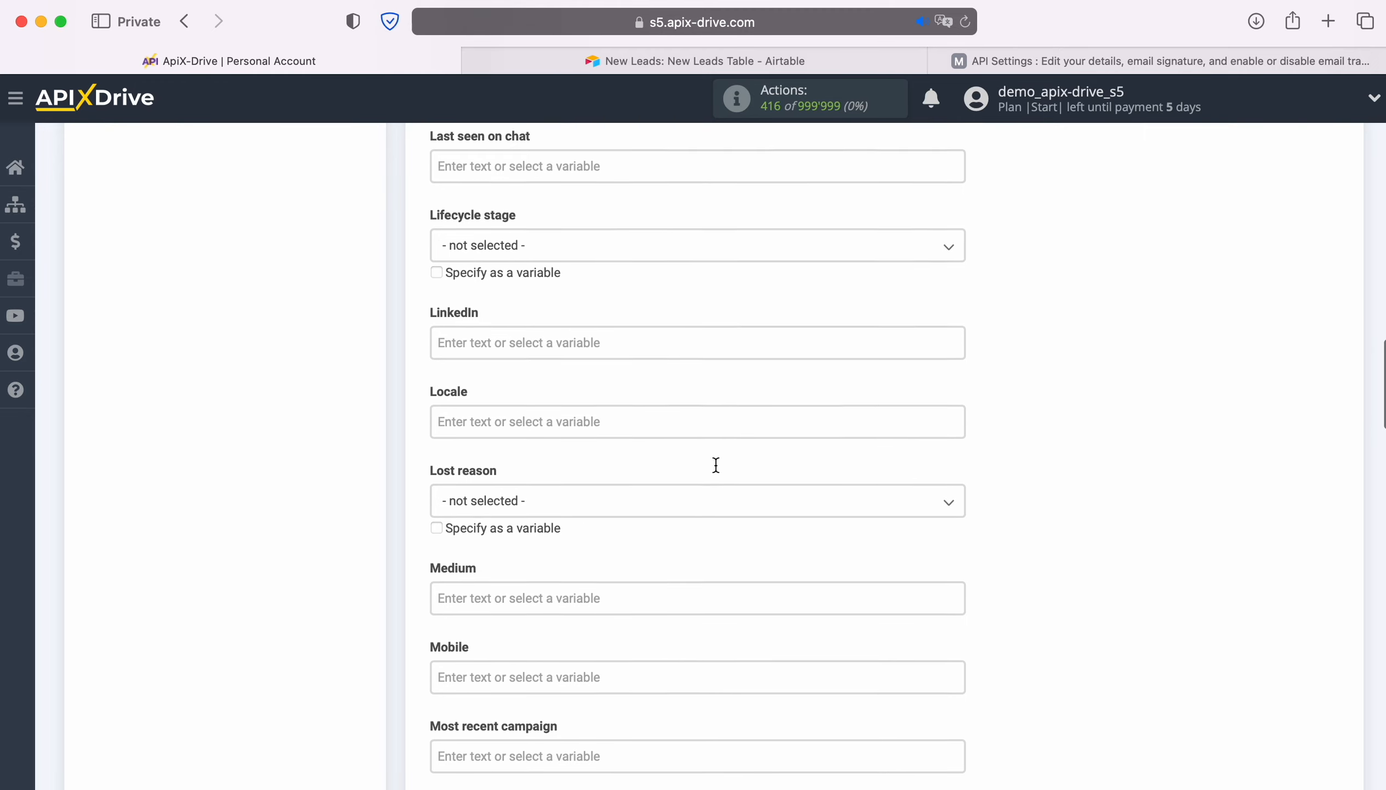
{"action": "scroll", "coordinate": [714, 467], "scroll_direction": "down", "scroll_amount": 5}
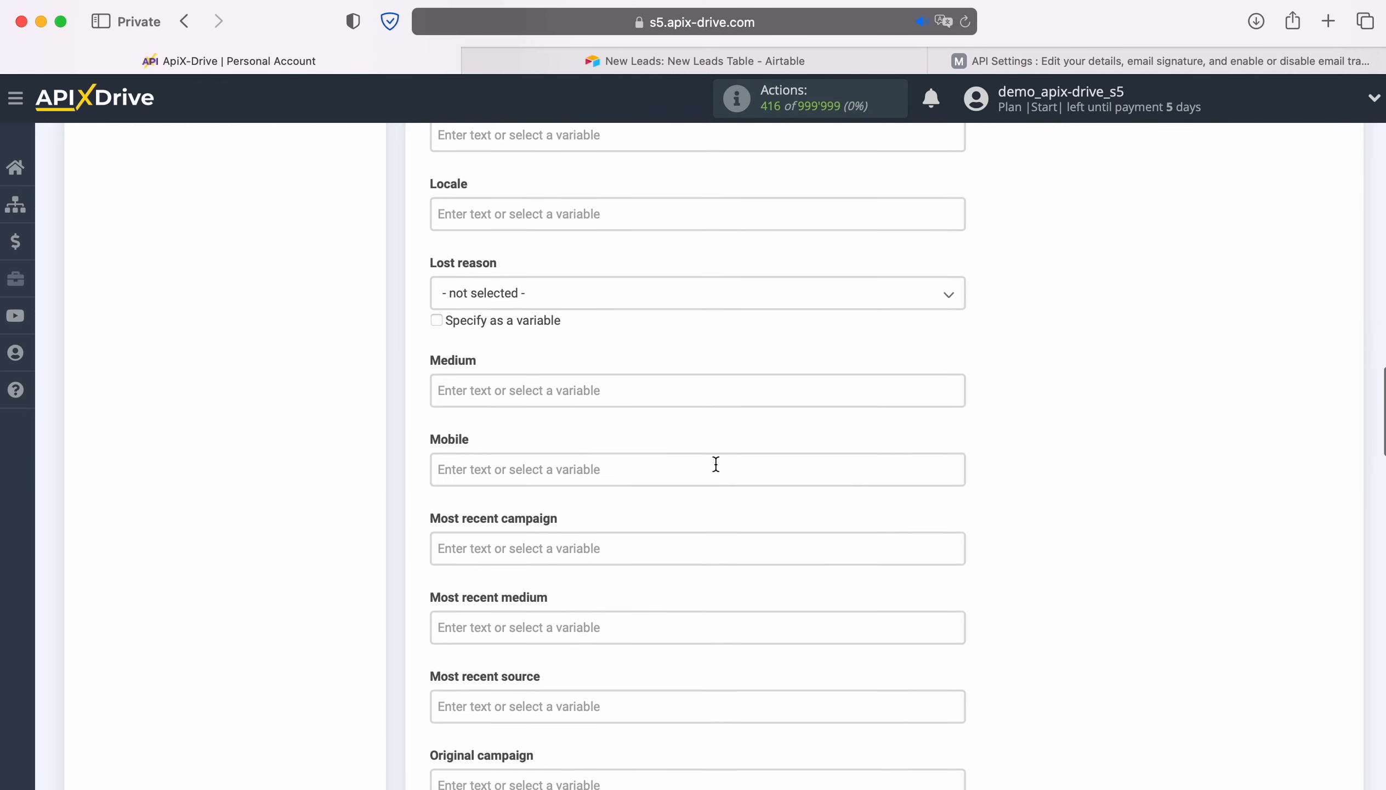
{"action": "left_click", "coordinate": [633, 404]}
{"action": "scroll", "coordinate": [842, 443], "scroll_direction": "down", "scroll_amount": 2}
{"action": "scroll", "coordinate": [845, 445], "scroll_direction": "down", "scroll_amount": 3}
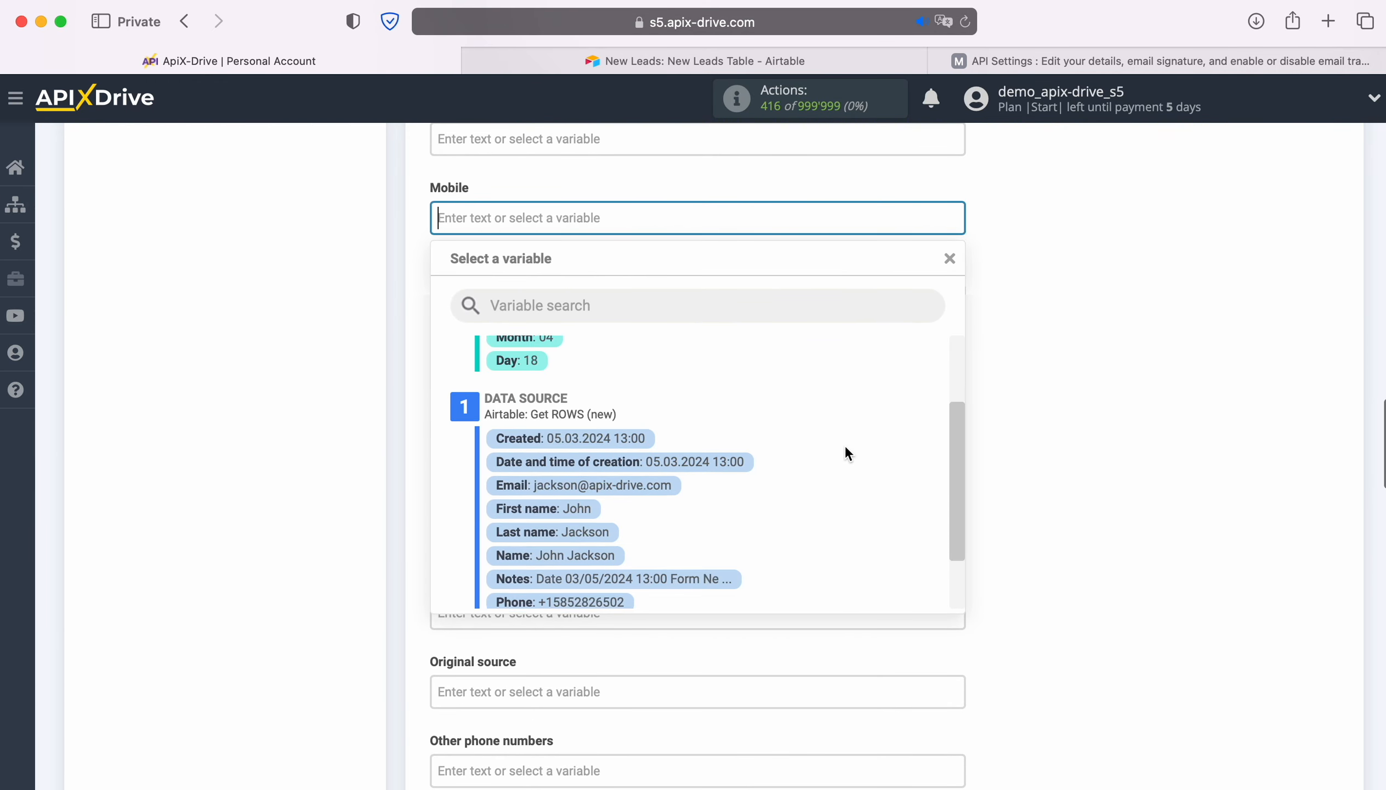
{"action": "left_click", "coordinate": [605, 566]}
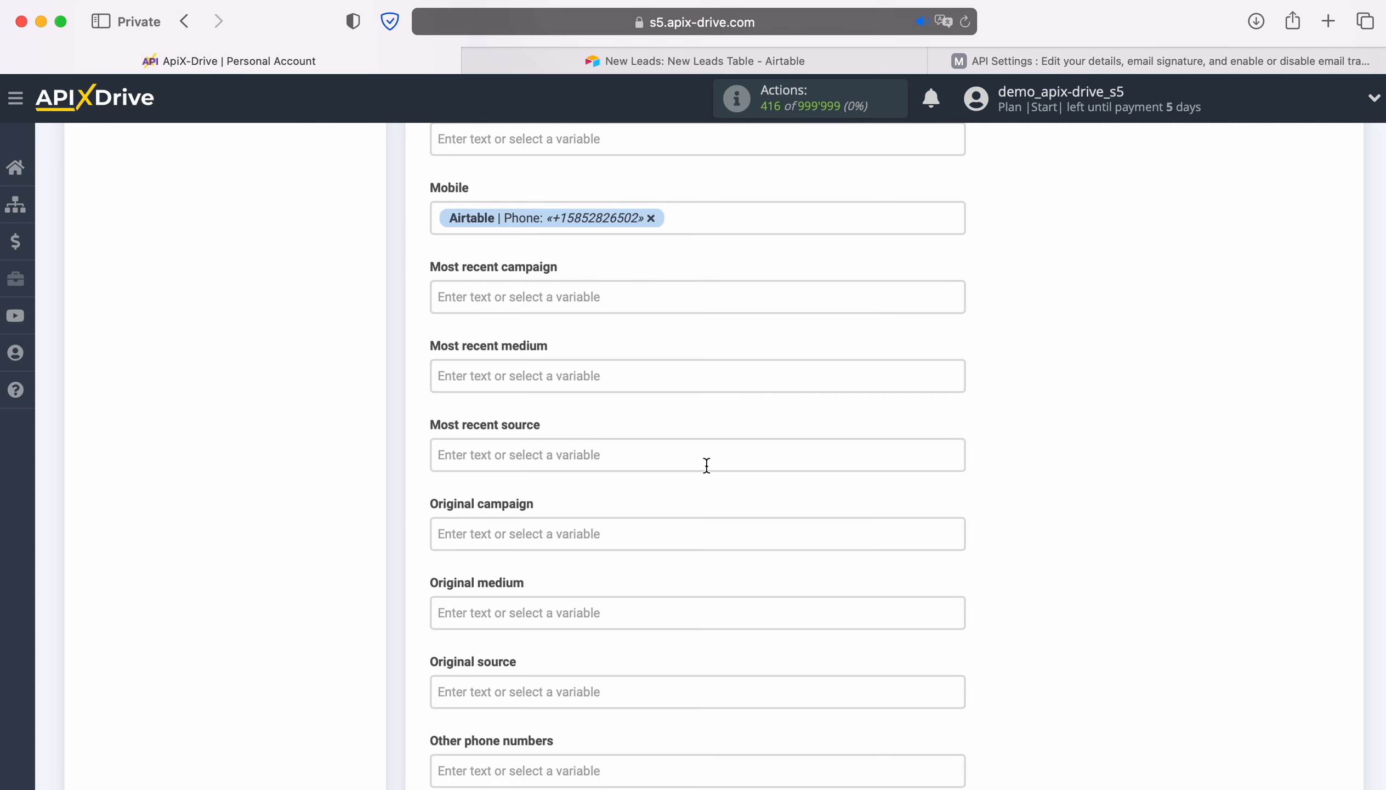
{"action": "scroll", "coordinate": [774, 456], "scroll_direction": "down", "scroll_amount": 2}
{"action": "scroll", "coordinate": [774, 455], "scroll_direction": "down", "scroll_amount": 5}
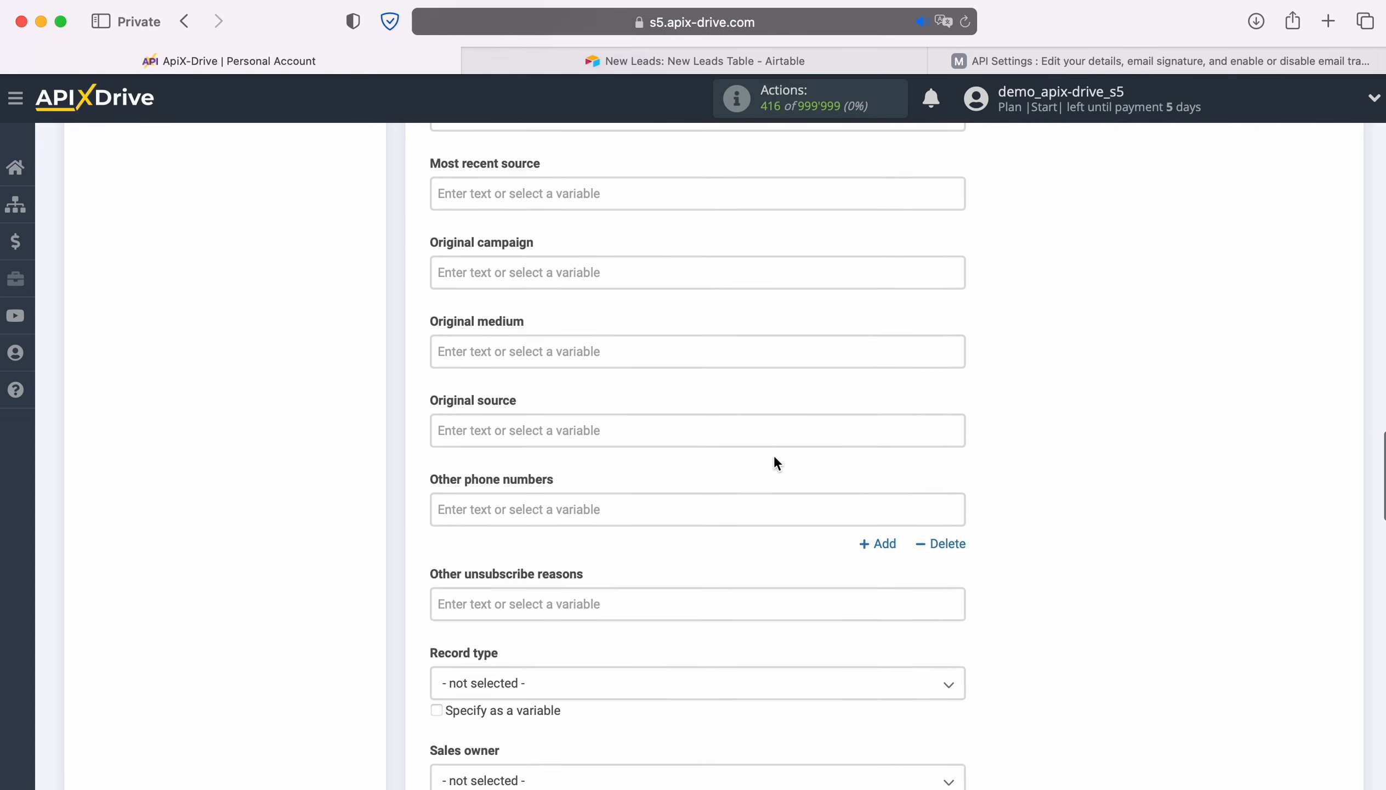
- Set the Freshworks contact's Status field to New
{"action": "scroll", "coordinate": [774, 456], "scroll_direction": "down", "scroll_amount": 5}
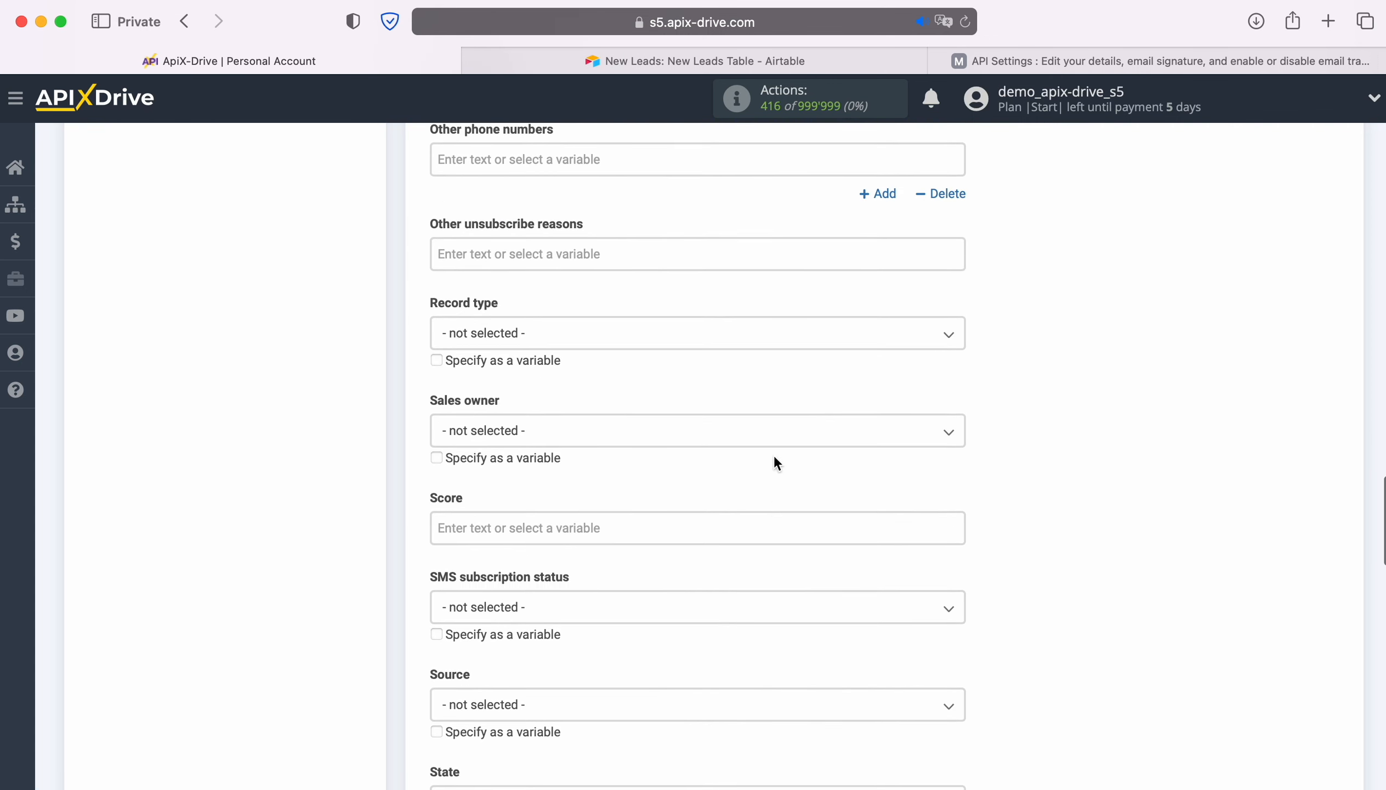
{"action": "scroll", "coordinate": [775, 463], "scroll_direction": "down", "scroll_amount": 5}
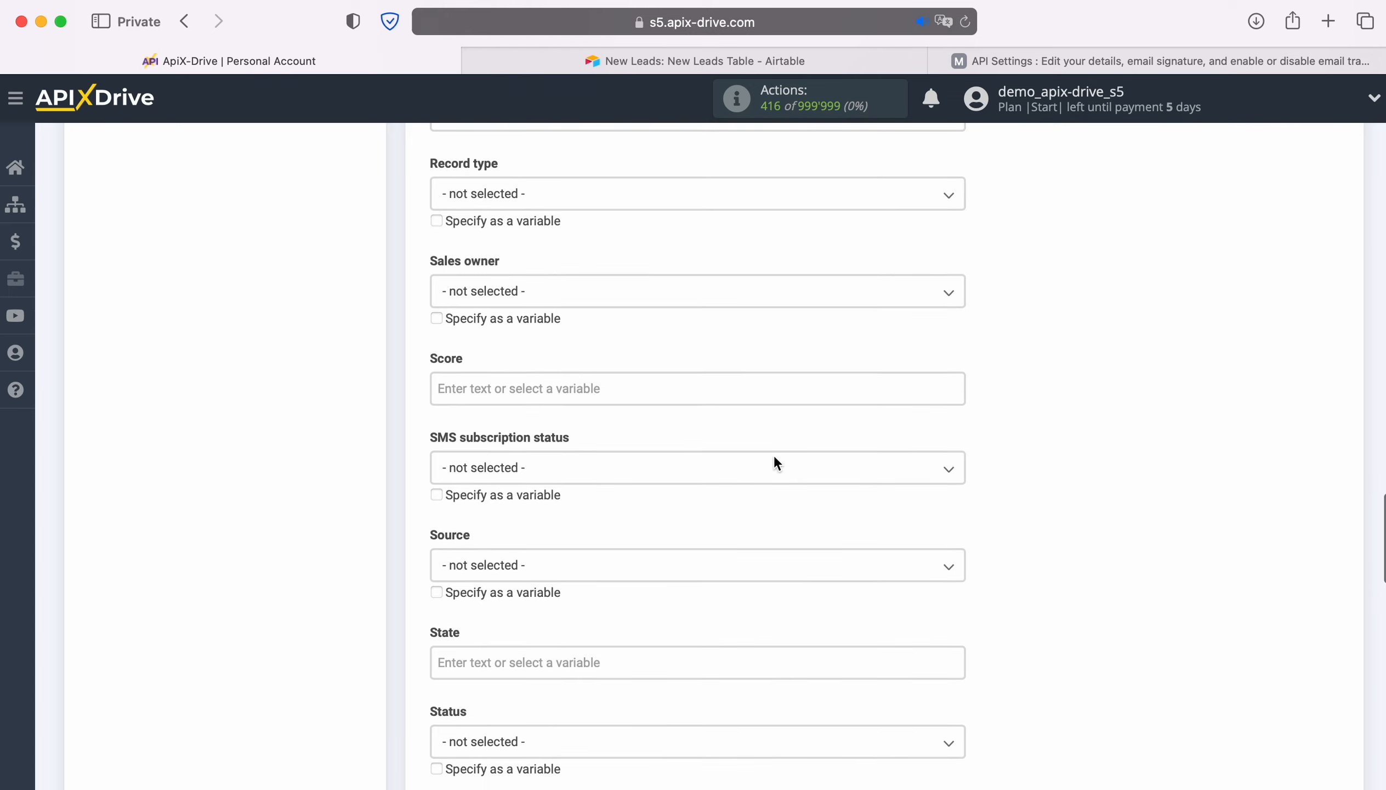
{"action": "scroll", "coordinate": [774, 457], "scroll_direction": "down", "scroll_amount": 3}
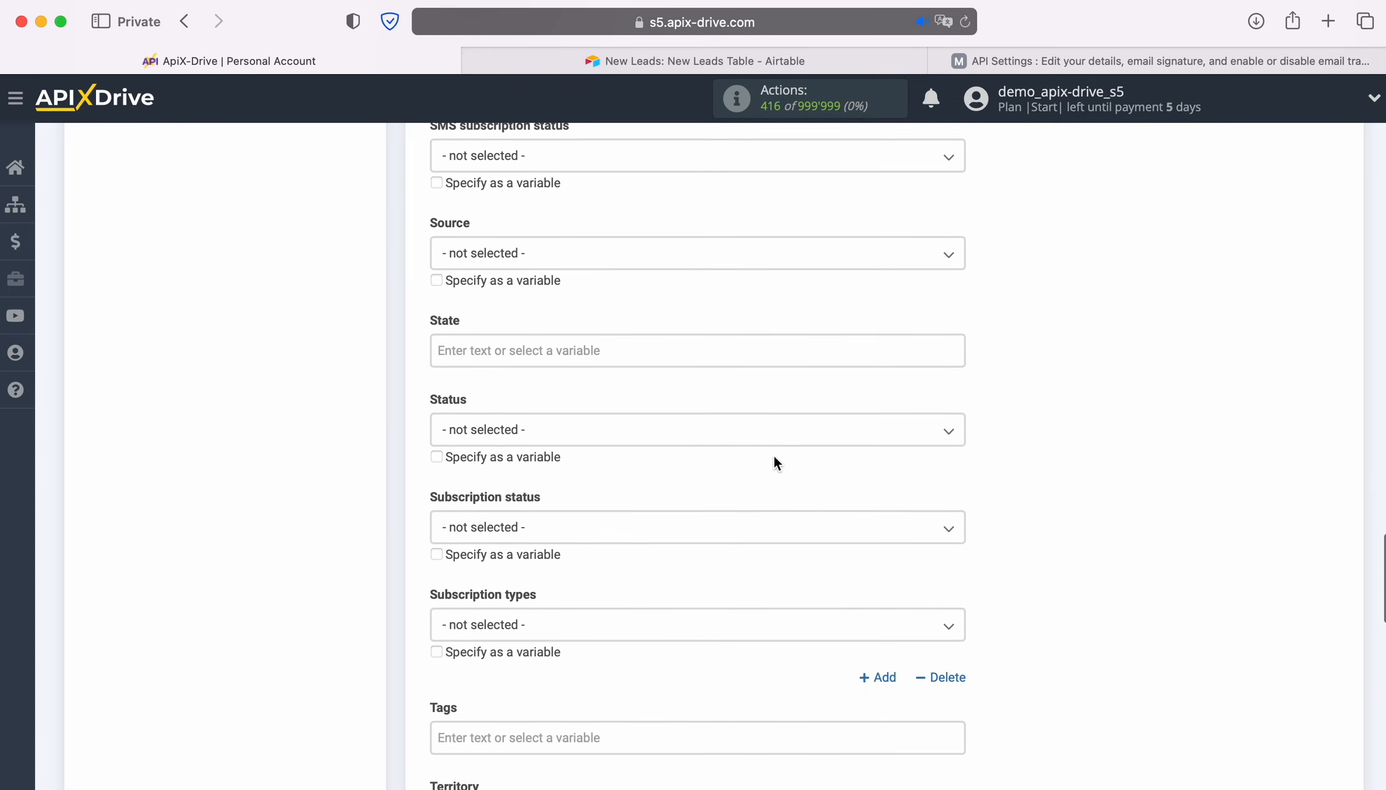
{"action": "left_click", "coordinate": [672, 430]}
{"action": "left_click", "coordinate": [477, 528]}
- Map the contact's Work email field to the Airtable Email variable
{"action": "scroll", "coordinate": [739, 492], "scroll_direction": "down", "scroll_amount": 6}
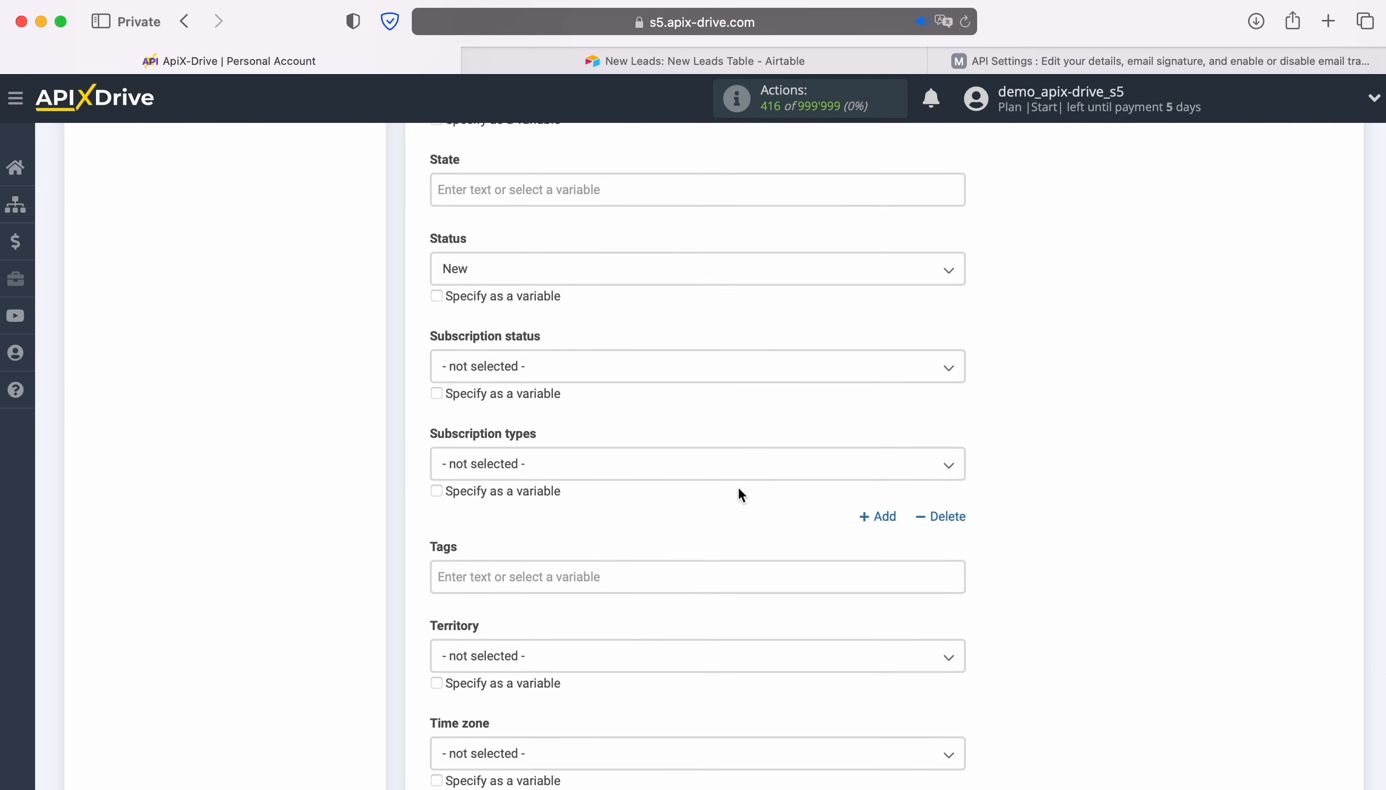
{"action": "scroll", "coordinate": [738, 492], "scroll_direction": "down", "scroll_amount": 7}
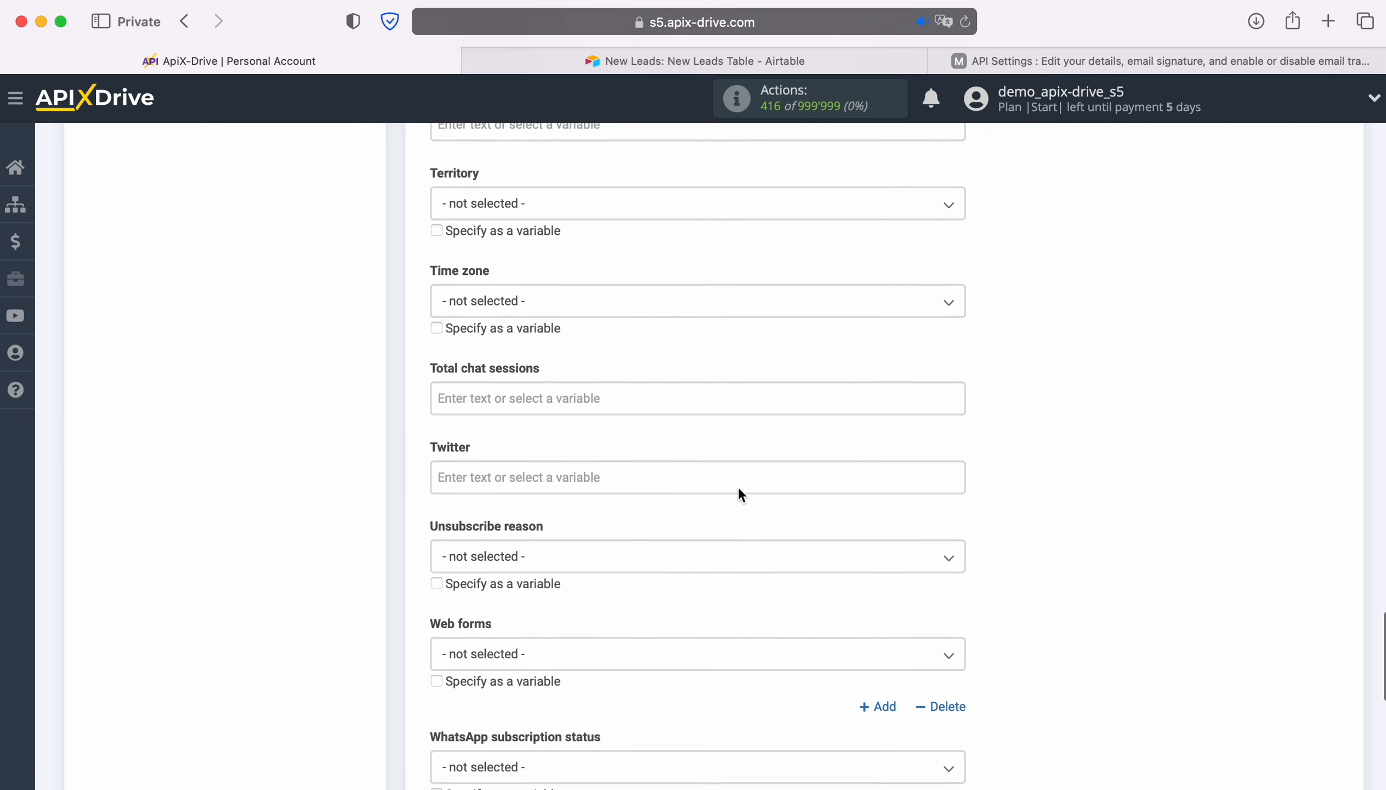
{"action": "scroll", "coordinate": [739, 488], "scroll_direction": "down", "scroll_amount": 9}
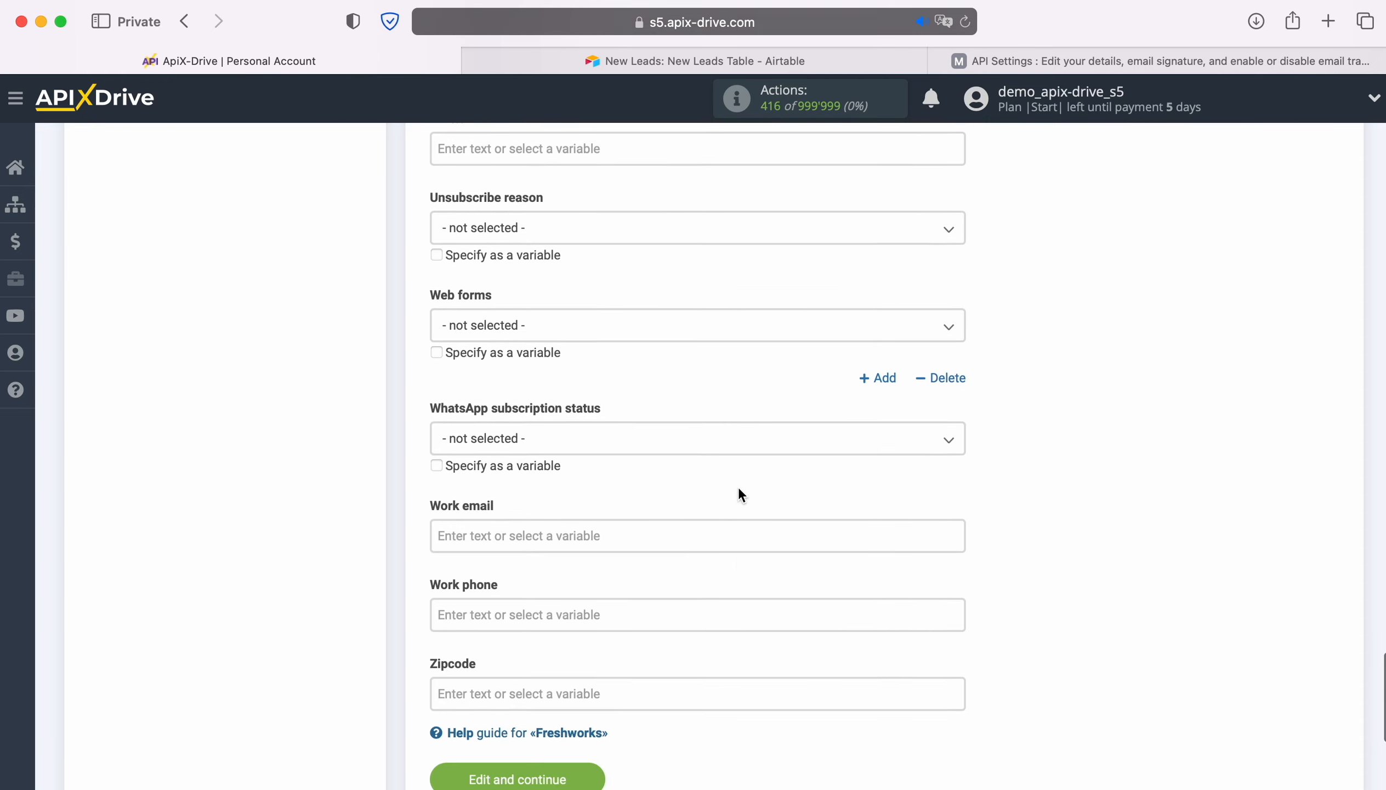
{"action": "left_click", "coordinate": [601, 401]}
{"action": "scroll", "coordinate": [772, 456], "scroll_direction": "down", "scroll_amount": 5}
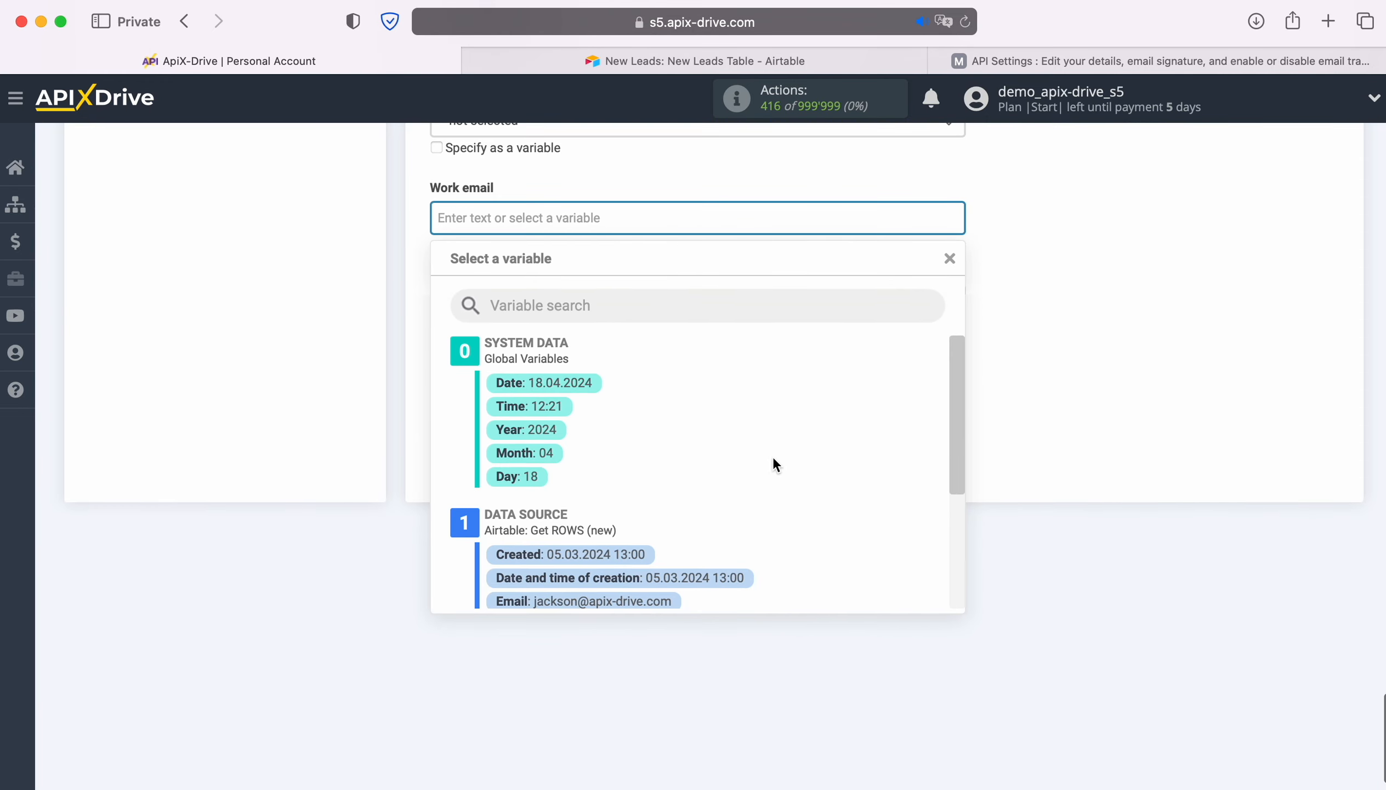
{"action": "left_click", "coordinate": [612, 537]}
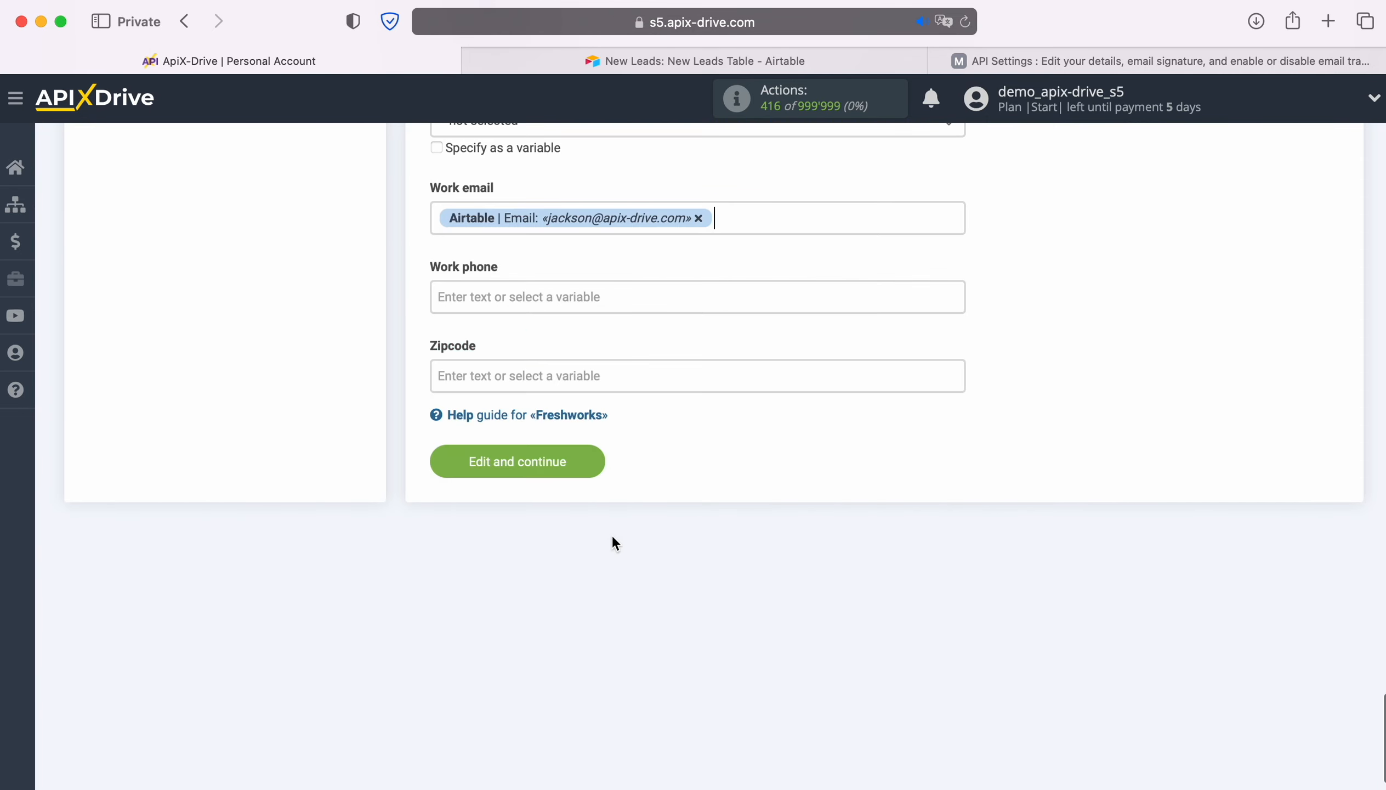
- Map the contact's Work phone field to the Airtable Phone variable and save the data destination settings
{"action": "left_click", "coordinate": [534, 300]}
{"action": "scroll", "coordinate": [849, 504], "scroll_direction": "down", "scroll_amount": 5}
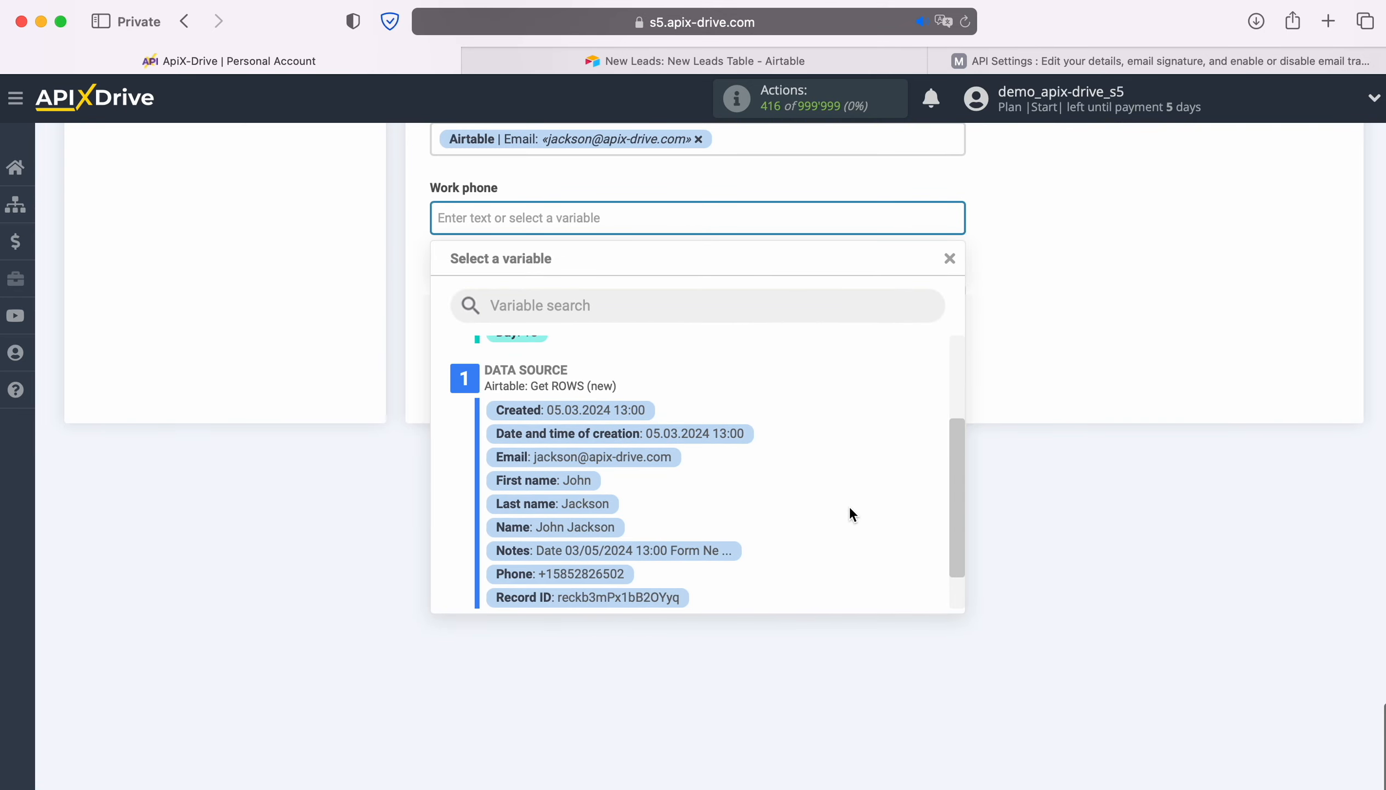
{"action": "left_click", "coordinate": [620, 574]}
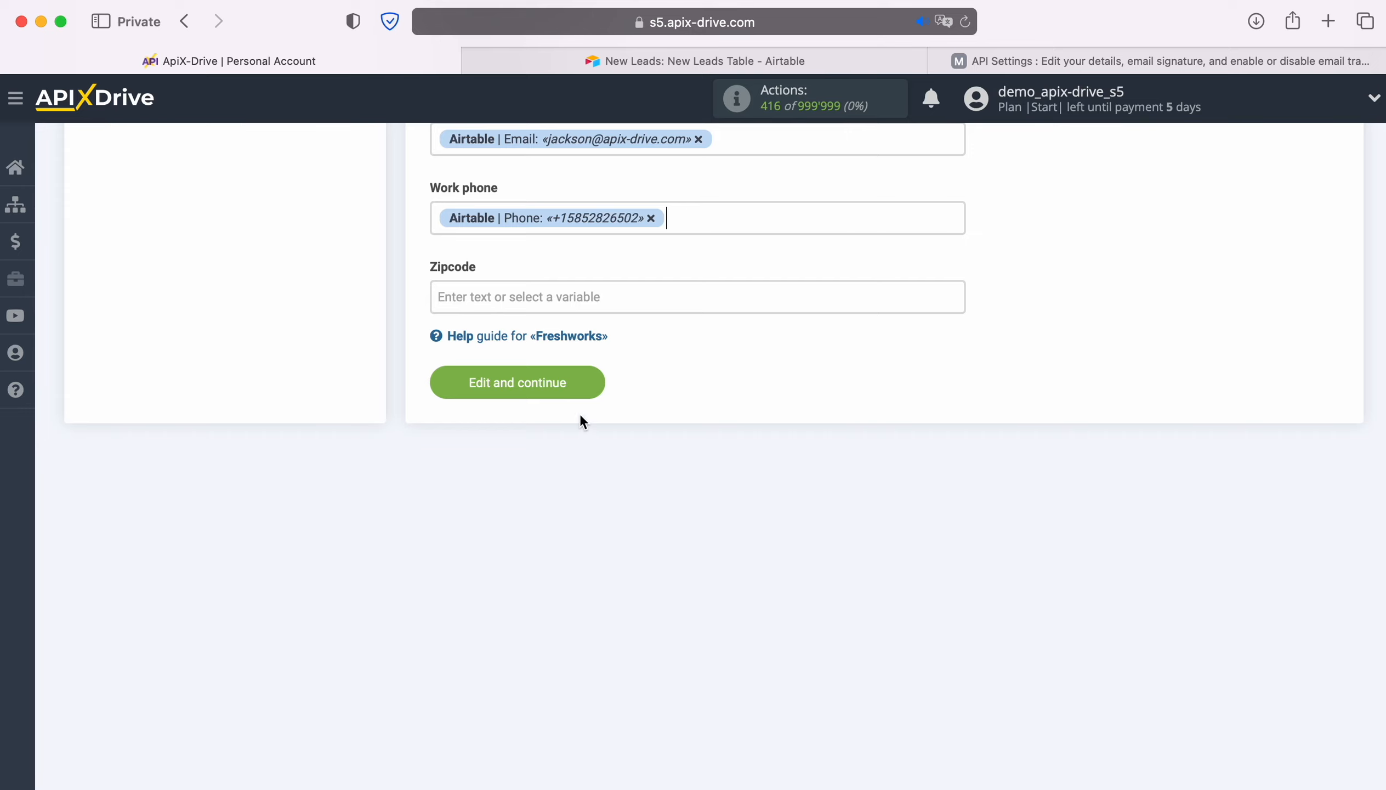
{"action": "left_click", "coordinate": [588, 378]}
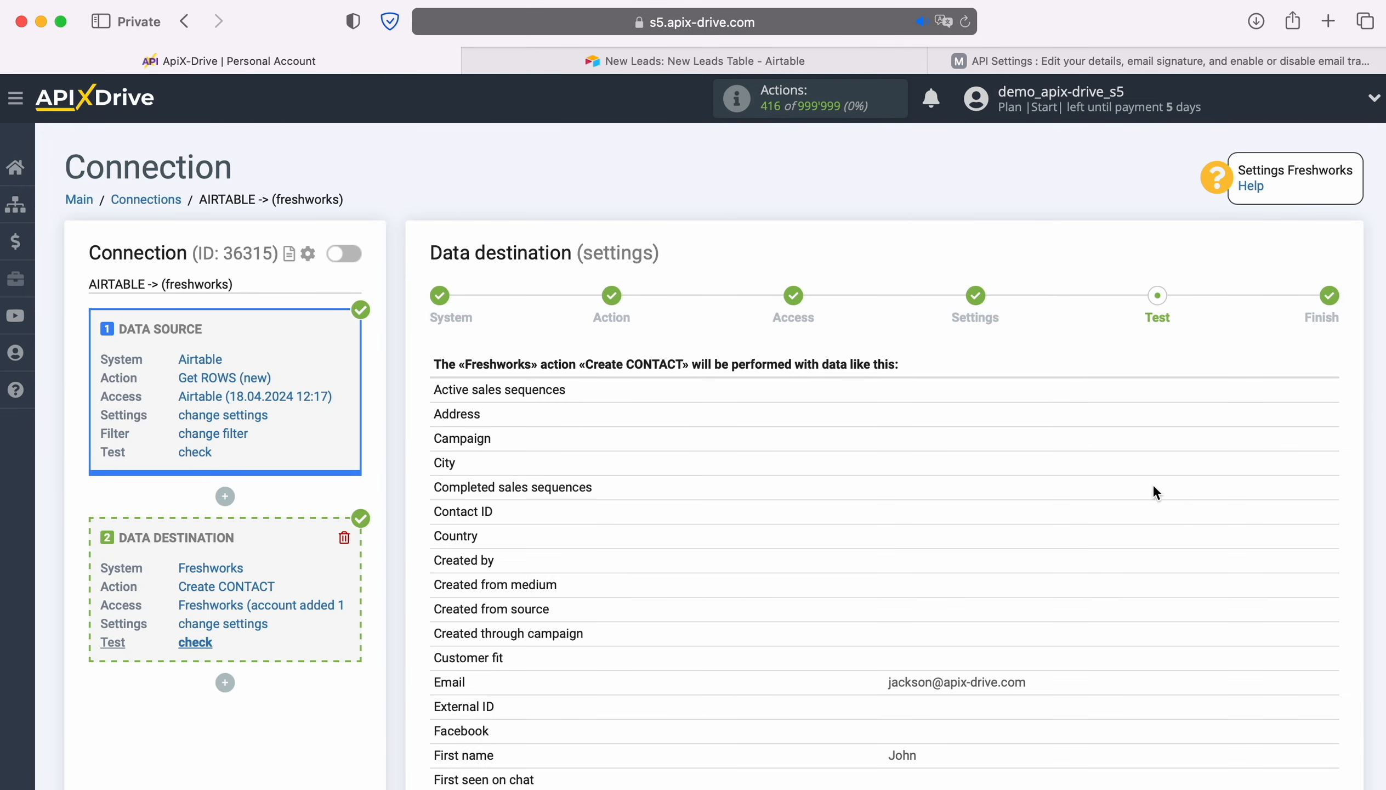
- Review the sample data for the Create CONTACT action and send the test data to Freshworks
{"action": "scroll", "coordinate": [1230, 487], "scroll_direction": "down", "scroll_amount": 5}
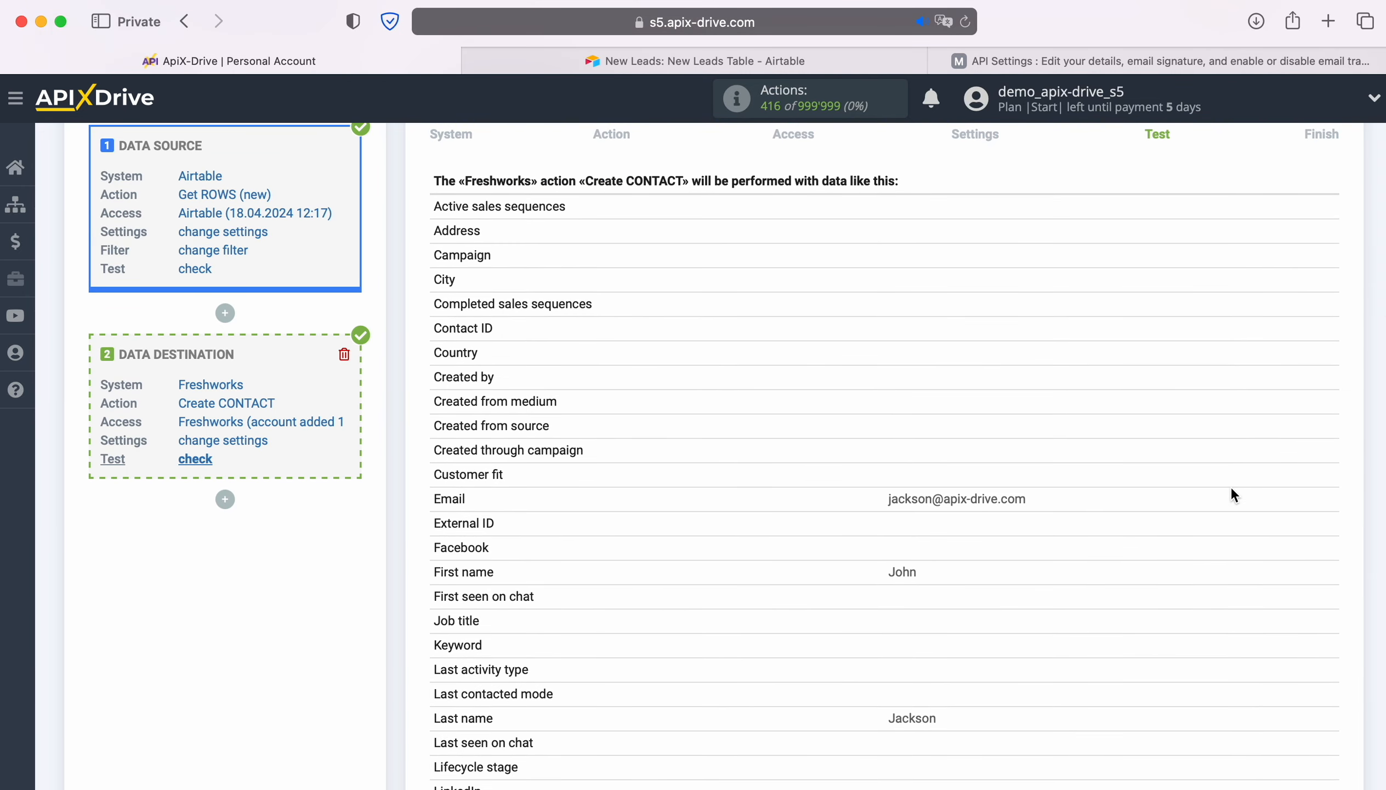
{"action": "scroll", "coordinate": [1231, 489], "scroll_direction": "down", "scroll_amount": 5}
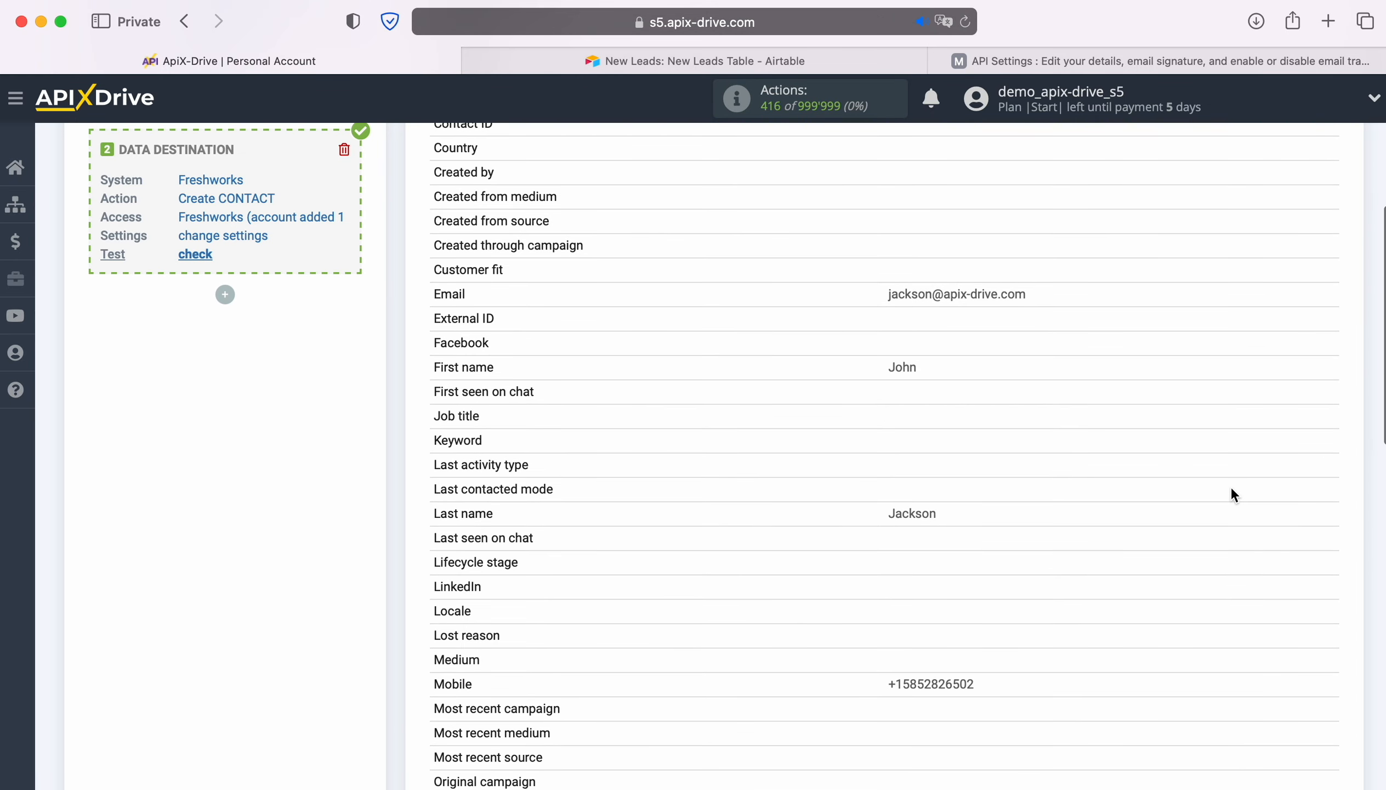
{"action": "scroll", "coordinate": [1233, 489], "scroll_direction": "down", "scroll_amount": 5}
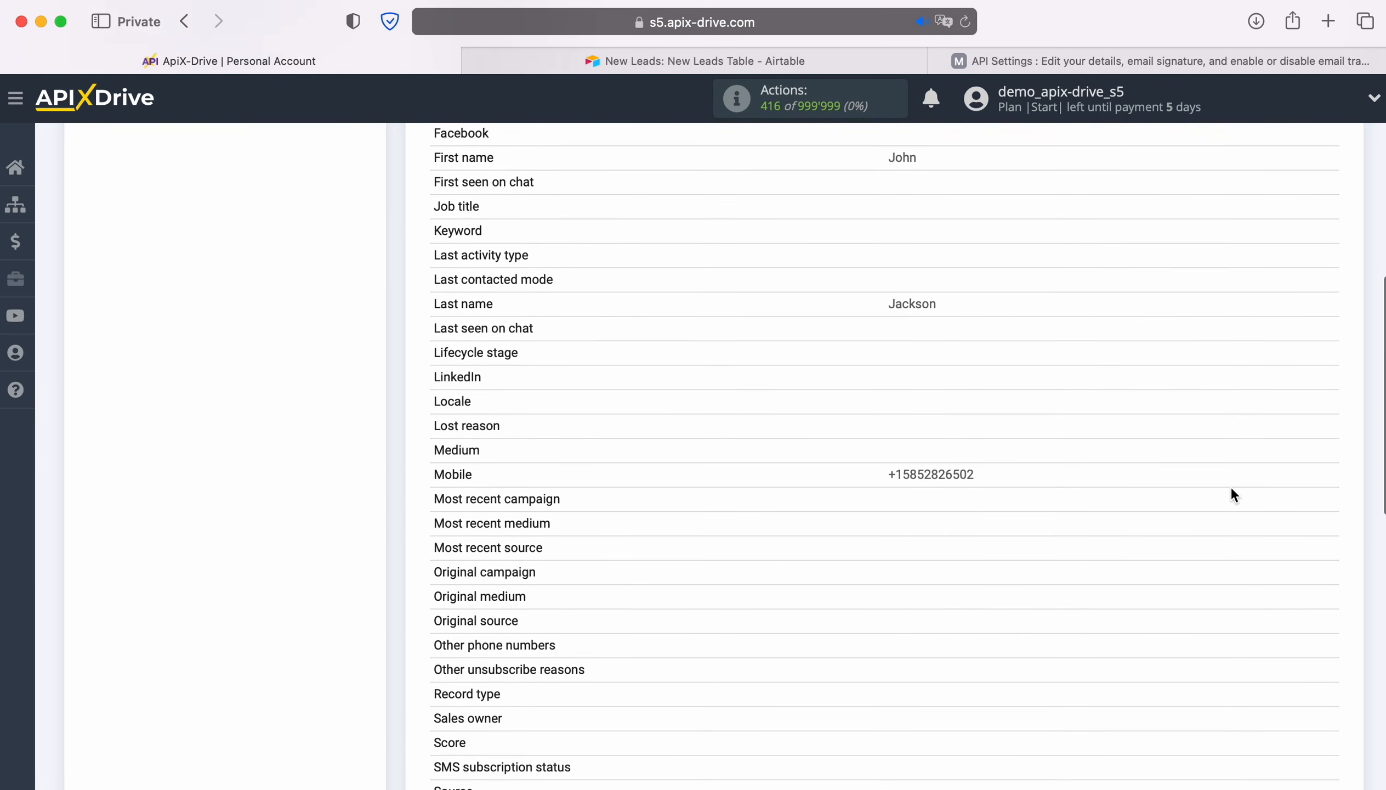
{"action": "scroll", "coordinate": [1232, 490], "scroll_direction": "down", "scroll_amount": 8}
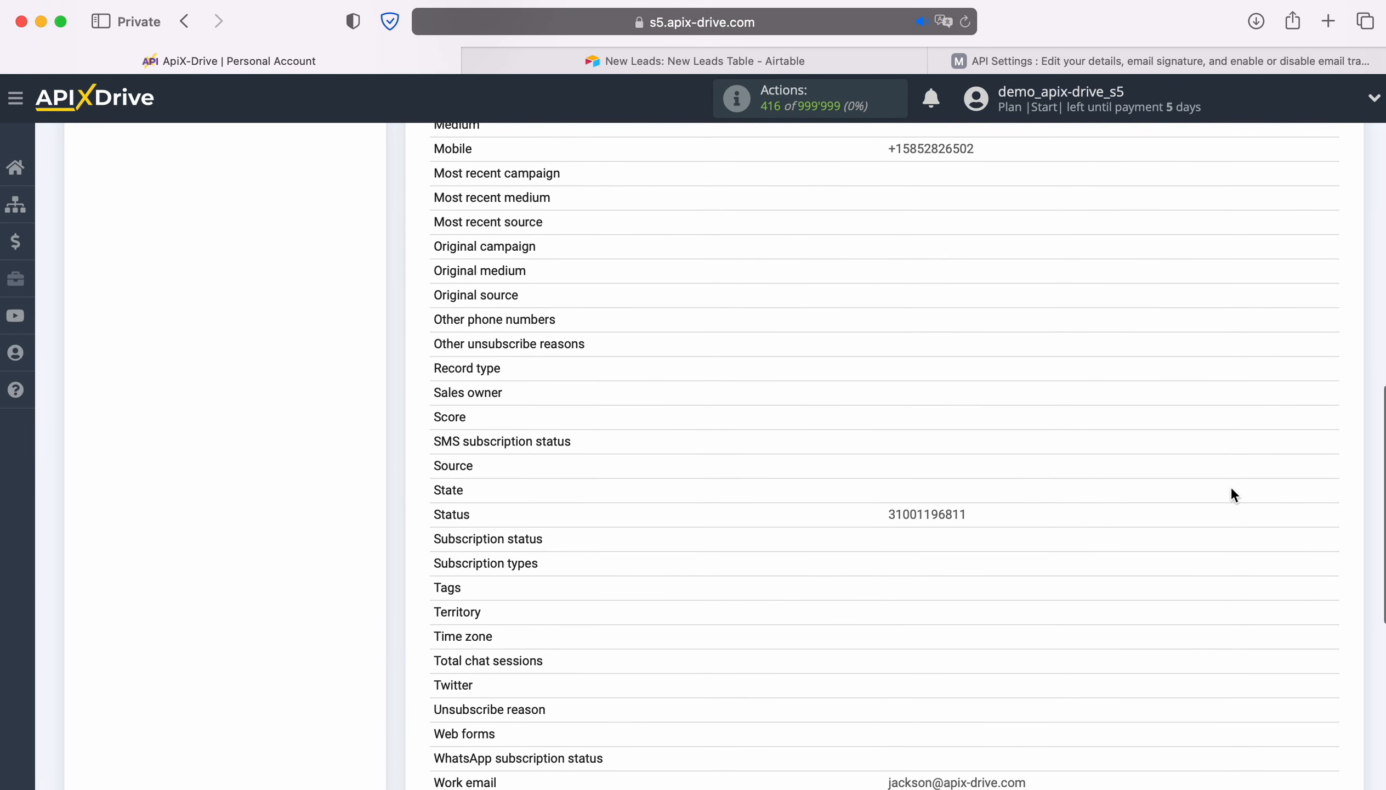
{"action": "scroll", "coordinate": [1232, 490], "scroll_direction": "down", "scroll_amount": 5}
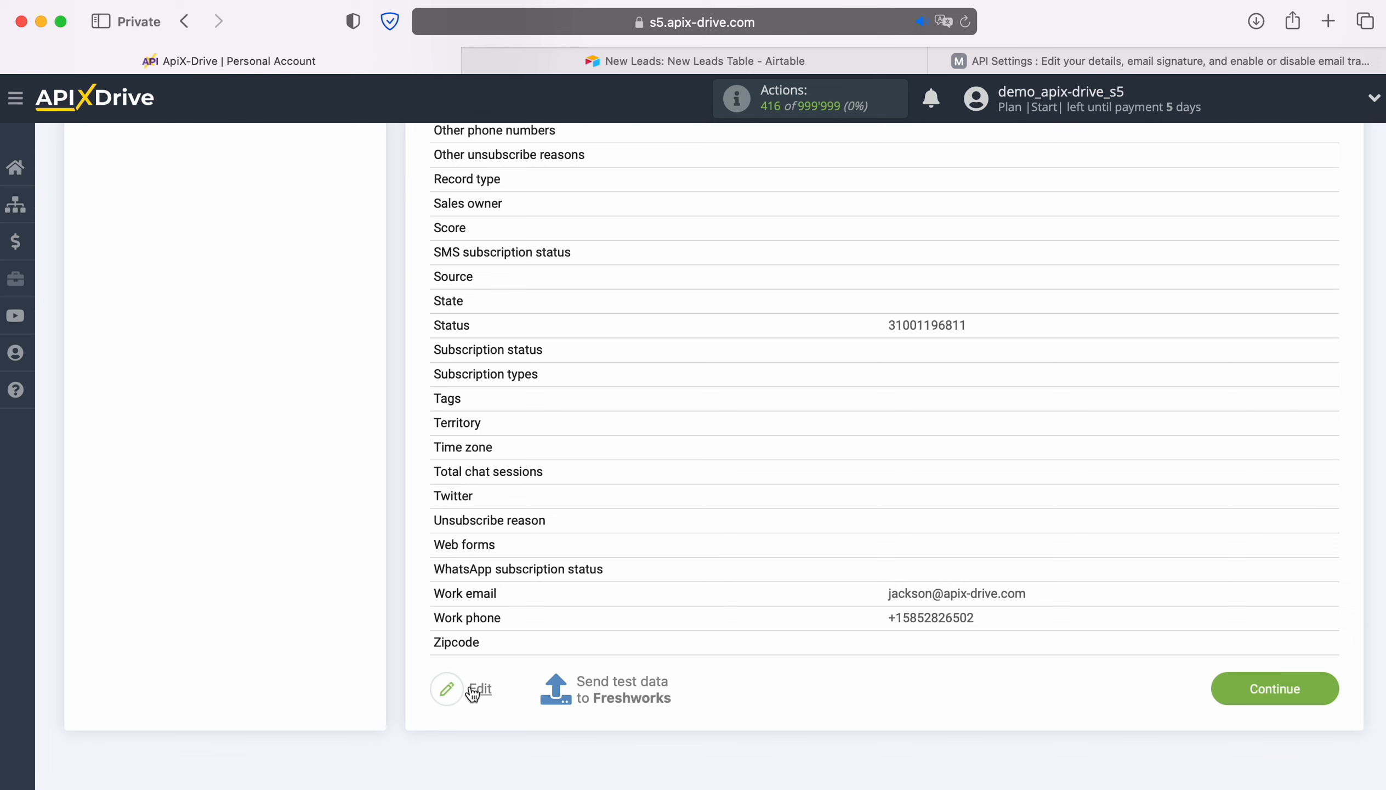
{"action": "left_click", "coordinate": [624, 684]}
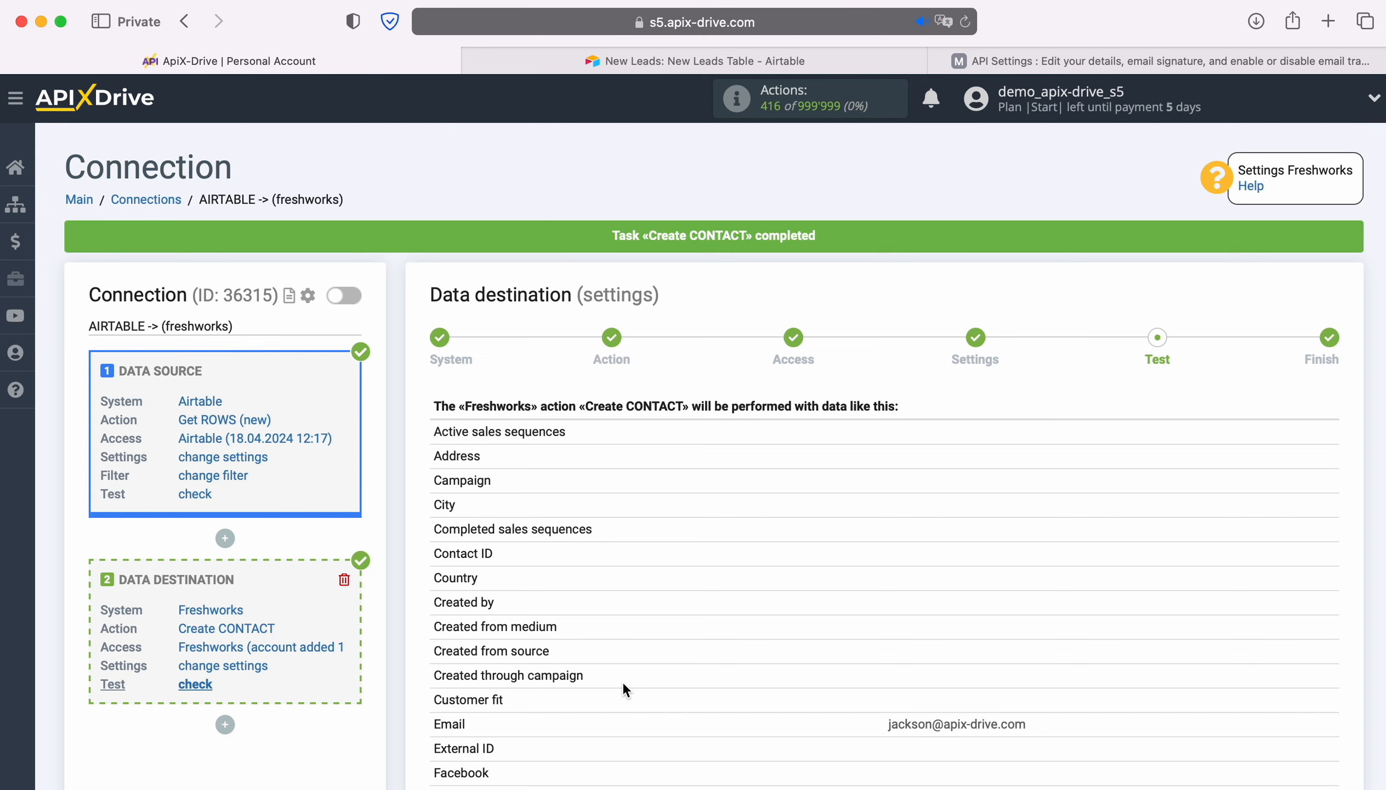
- Switch to Freshsales and examine all details of the test contact in the New column
{"action": "left_click", "coordinate": [976, 68]}
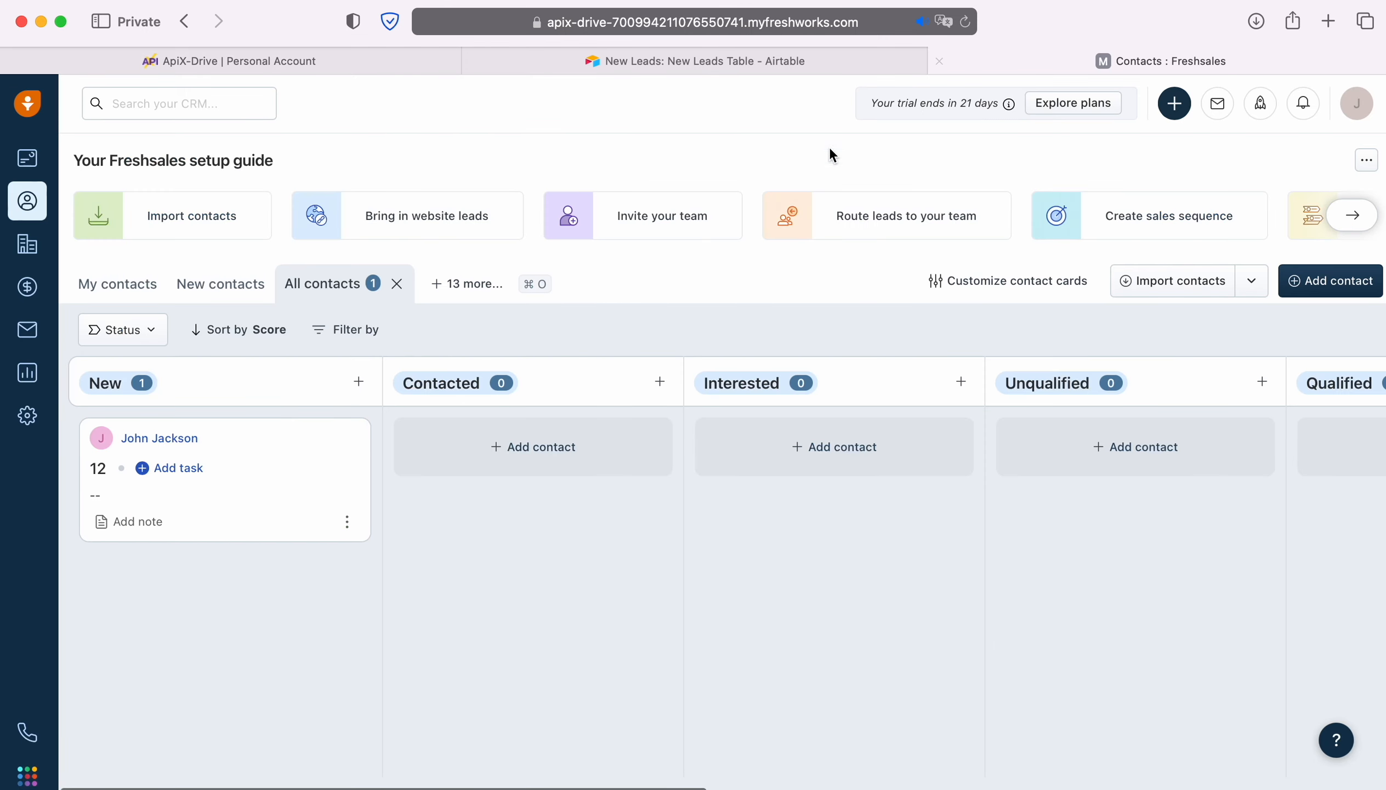
{"action": "left_click", "coordinate": [164, 438]}
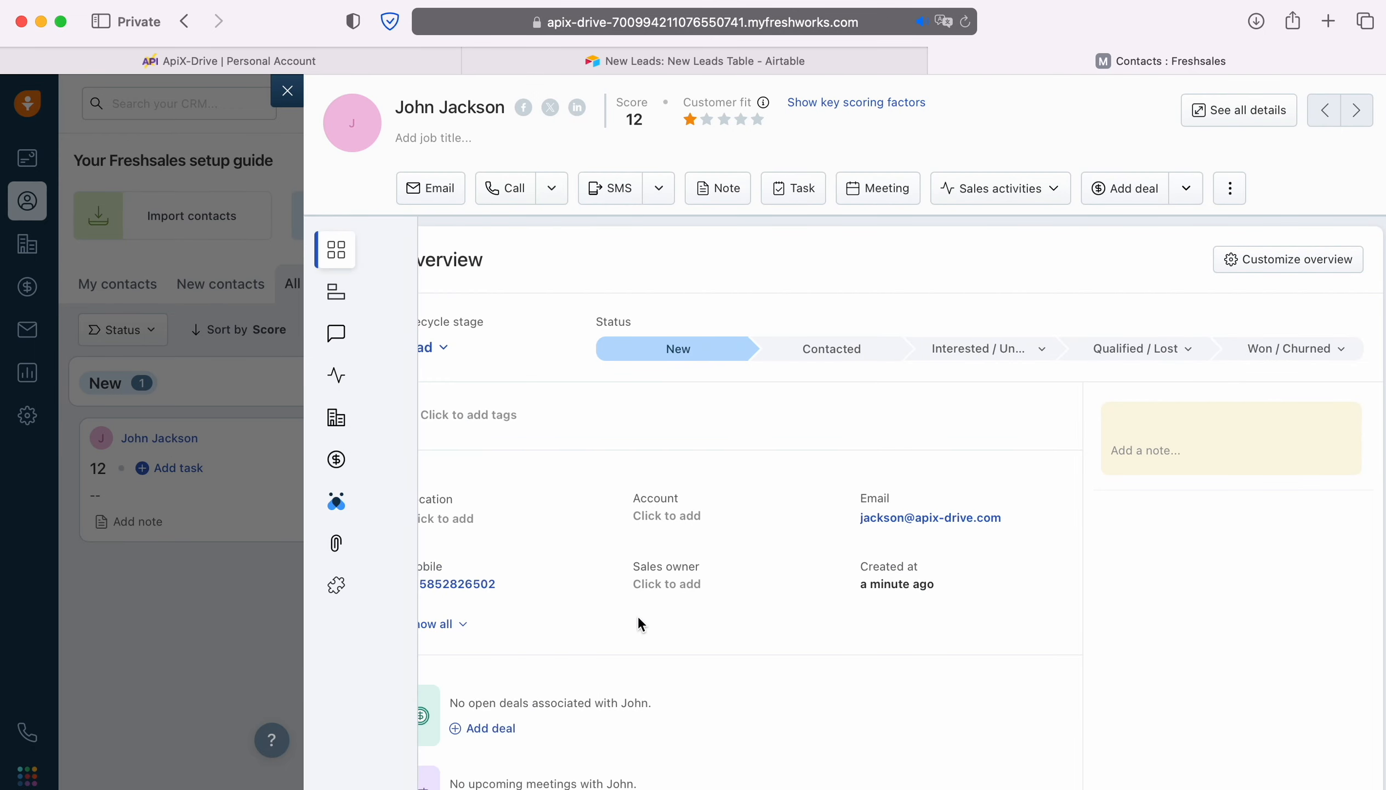
{"action": "left_click", "coordinate": [457, 625]}
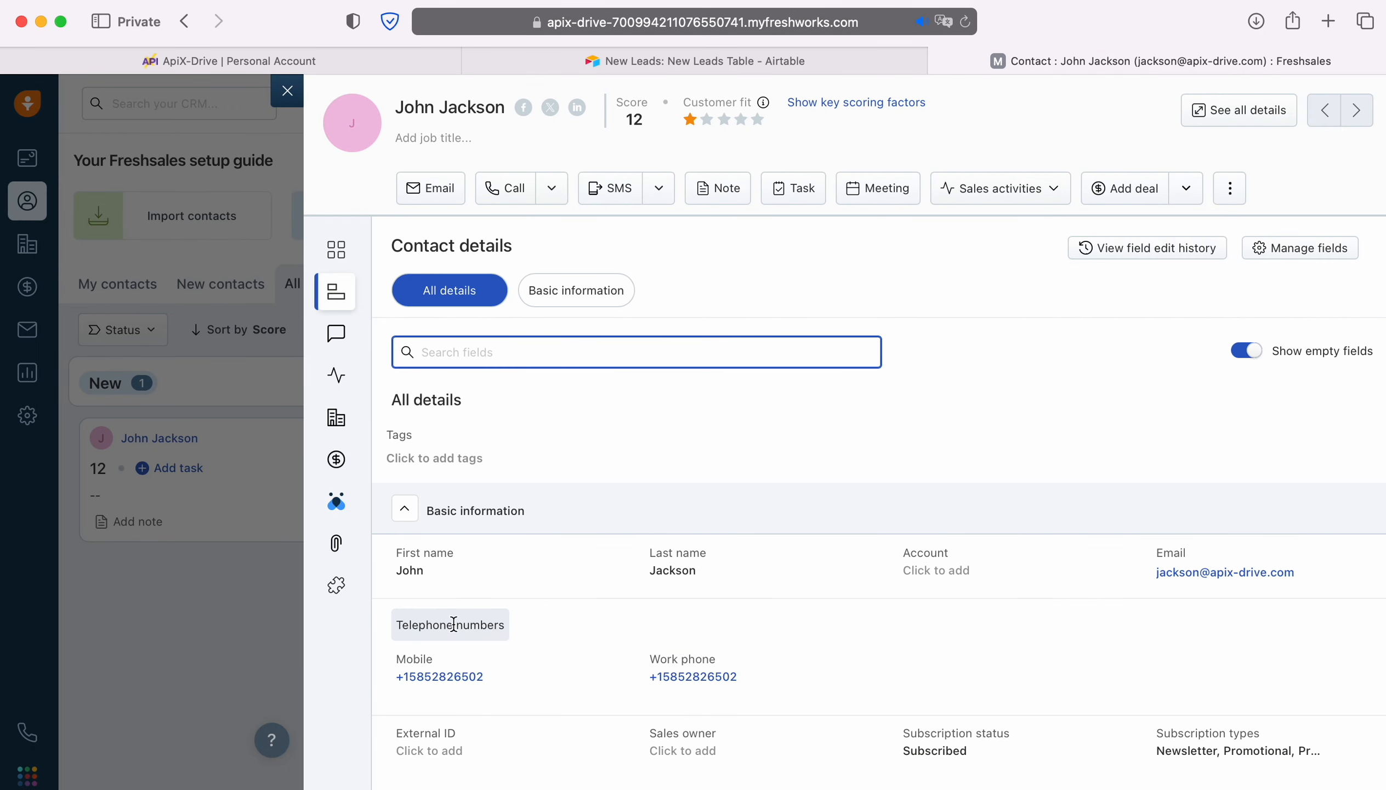
{"action": "scroll", "coordinate": [877, 564], "scroll_direction": "down", "scroll_amount": 3}
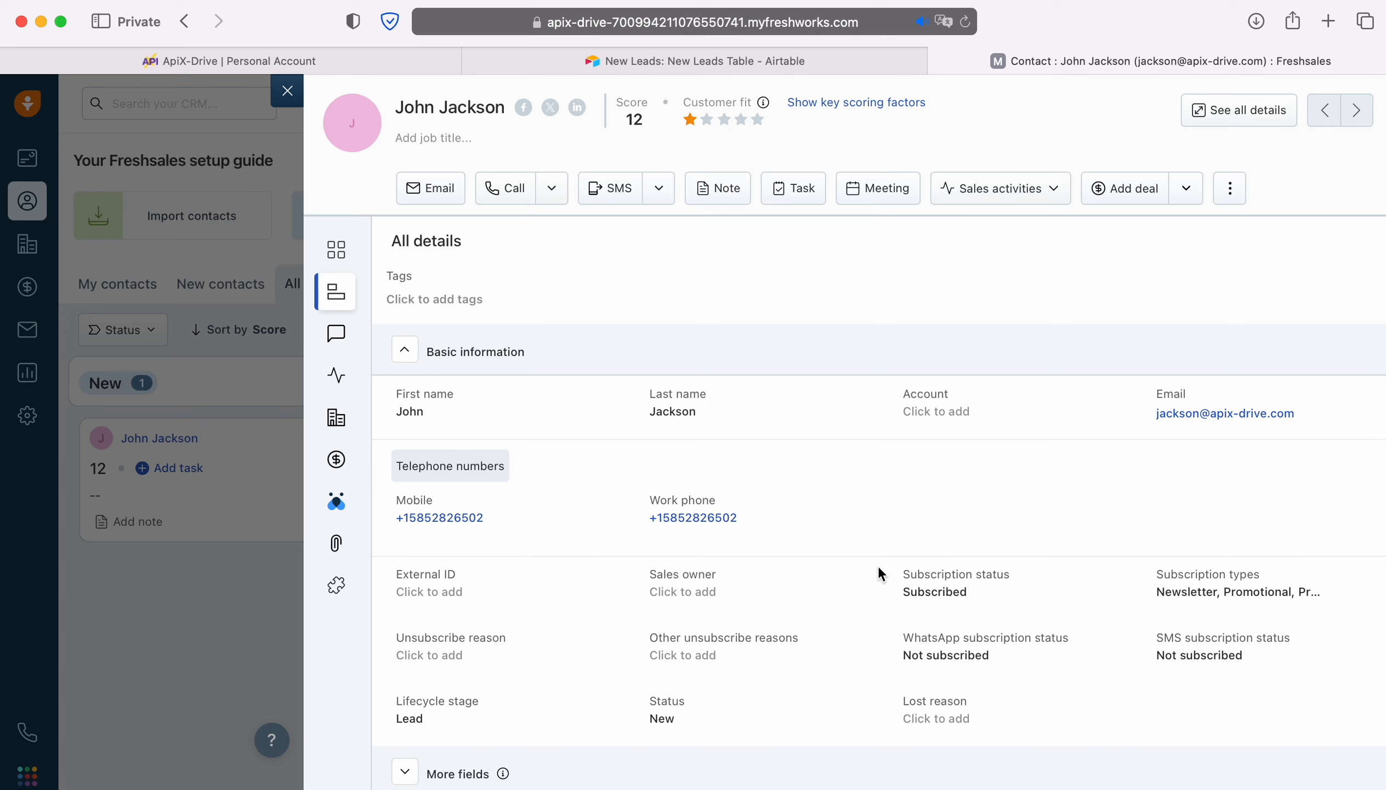
- Return to ApiX-Drive, complete the Freshworks data destination setup and enable auto-update for the connection
{"action": "left_click", "coordinate": [228, 61]}
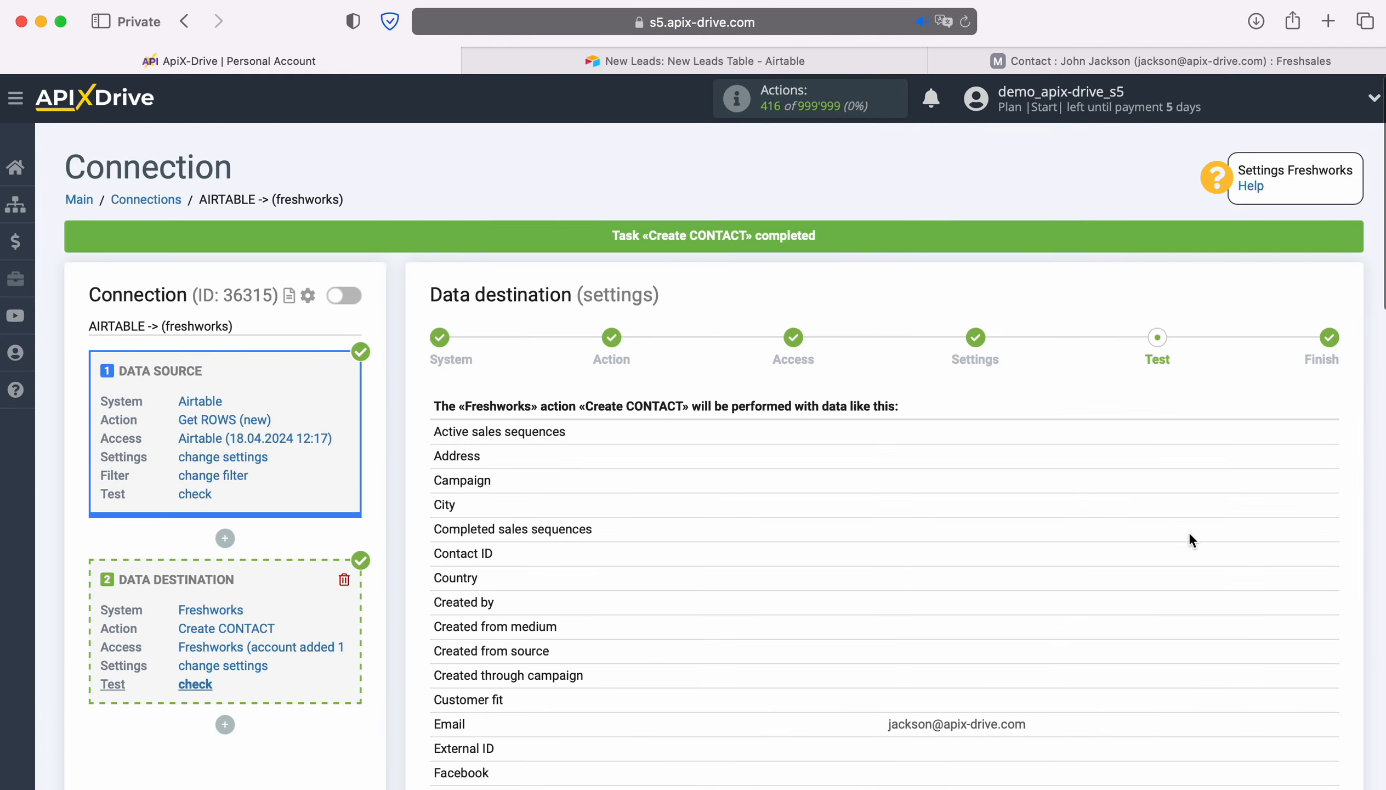
{"action": "scroll", "coordinate": [1190, 533], "scroll_direction": "down", "scroll_amount": 15}
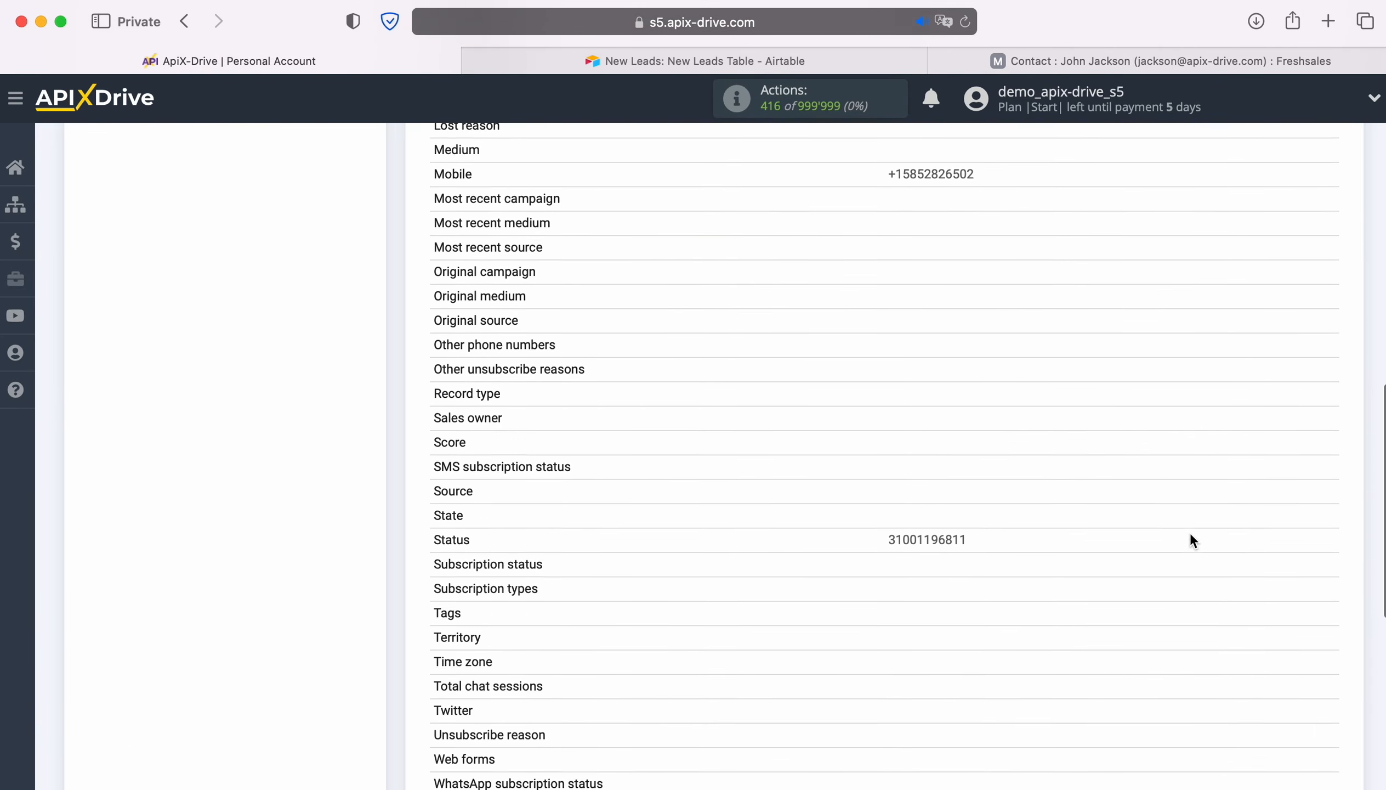
{"action": "scroll", "coordinate": [1191, 532], "scroll_direction": "down", "scroll_amount": 3}
{"action": "left_click", "coordinate": [1325, 650]}
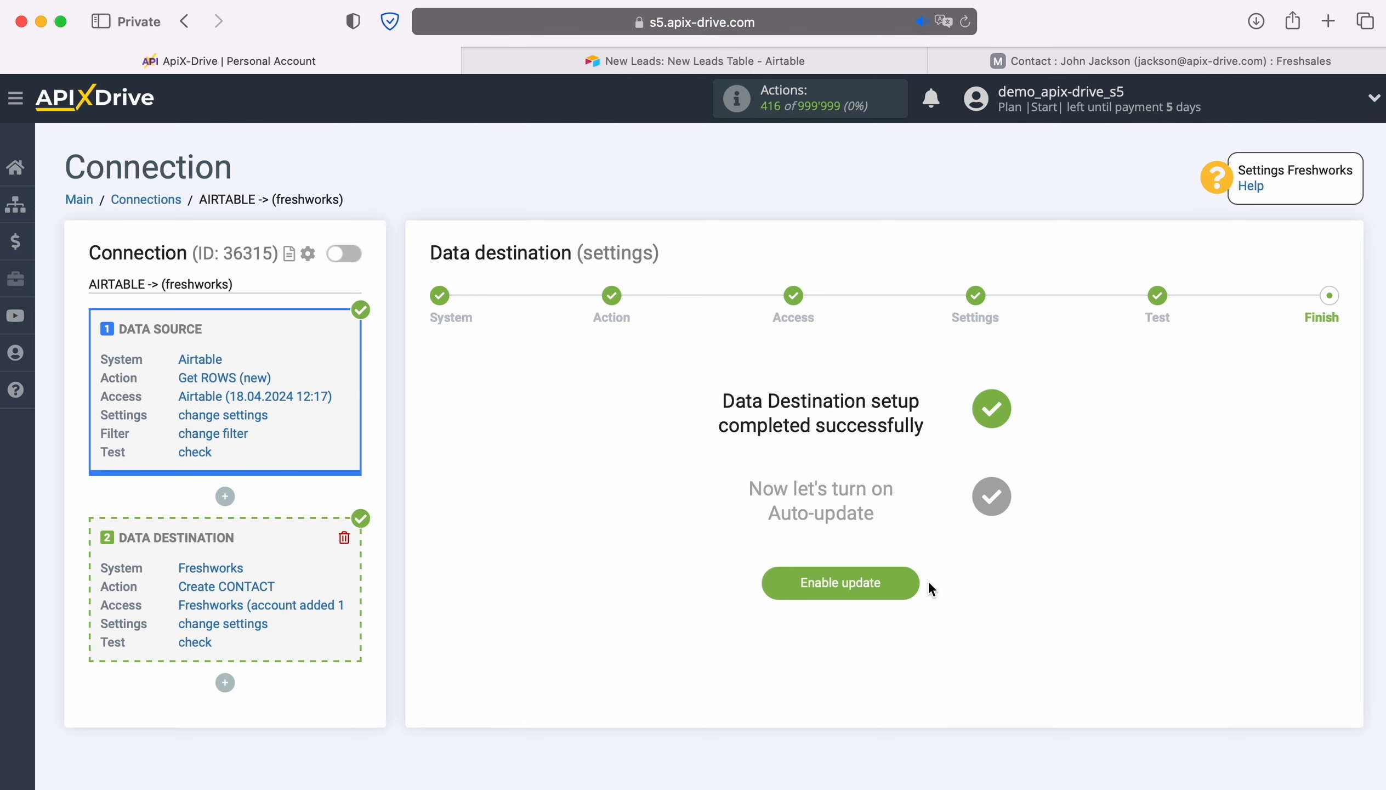
{"action": "left_click", "coordinate": [900, 577]}
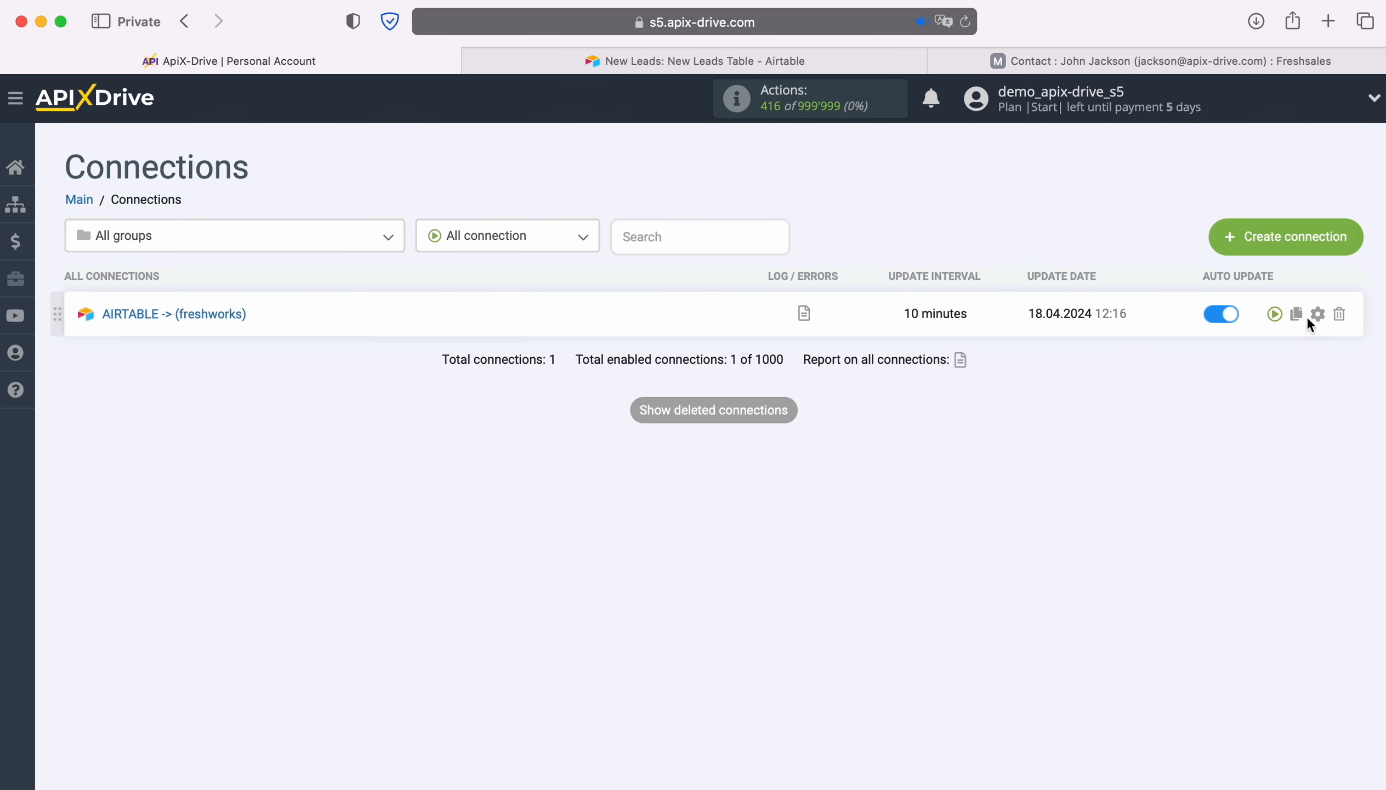
- Set the update interval of the AIRTABLE -> (freshworks) connection to 5 minutes and save its setup
{"action": "left_click", "coordinate": [1315, 314]}
{"action": "left_click", "coordinate": [836, 445]}
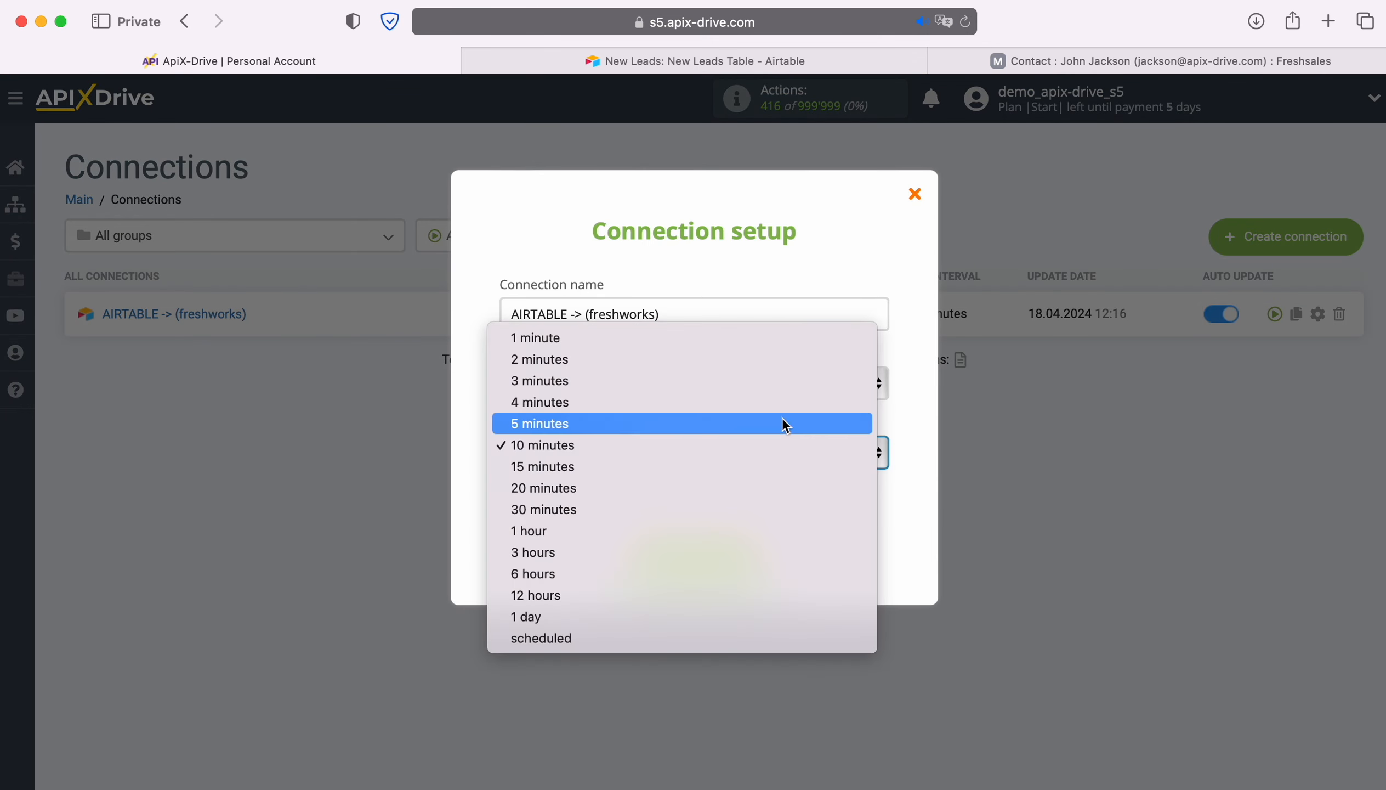
{"action": "left_click", "coordinate": [782, 424]}
{"action": "left_click", "coordinate": [749, 554]}
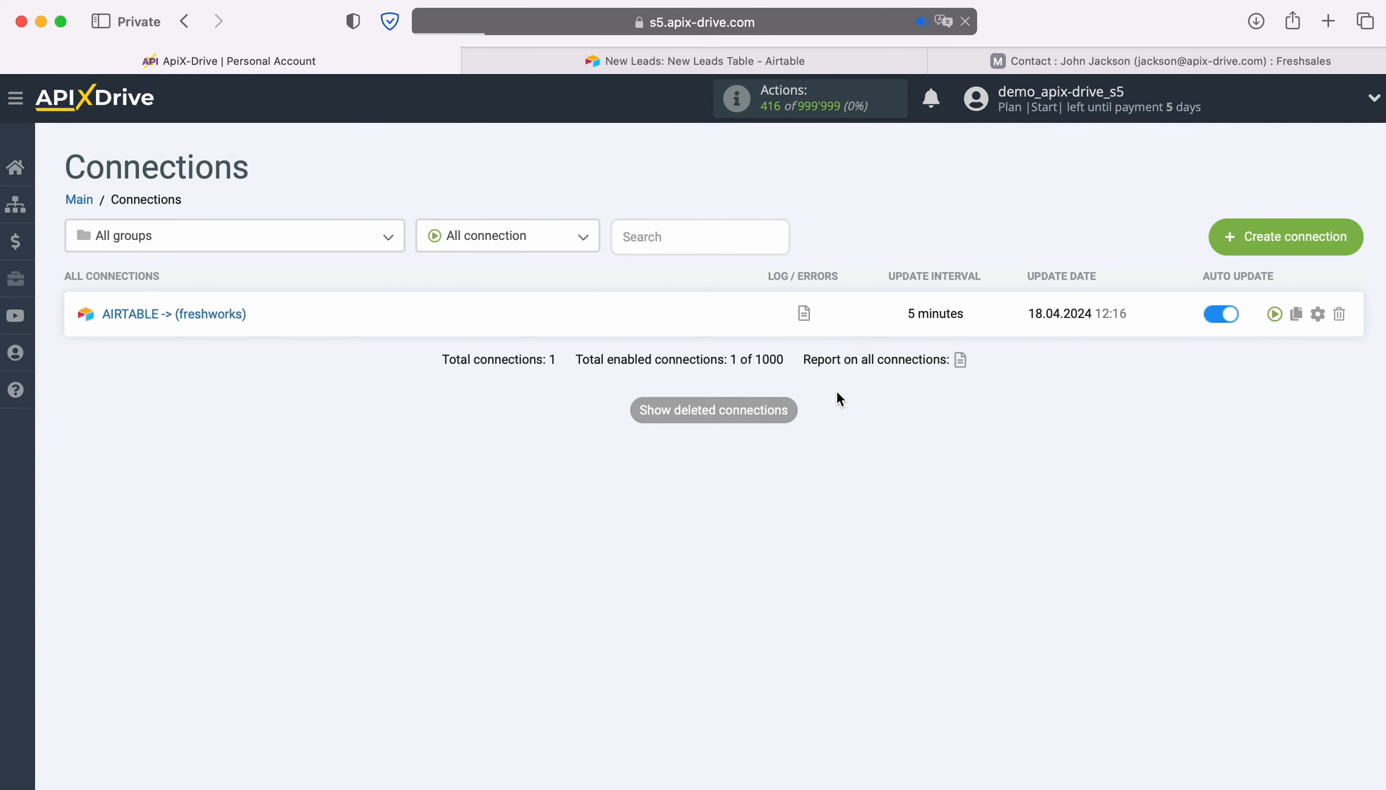